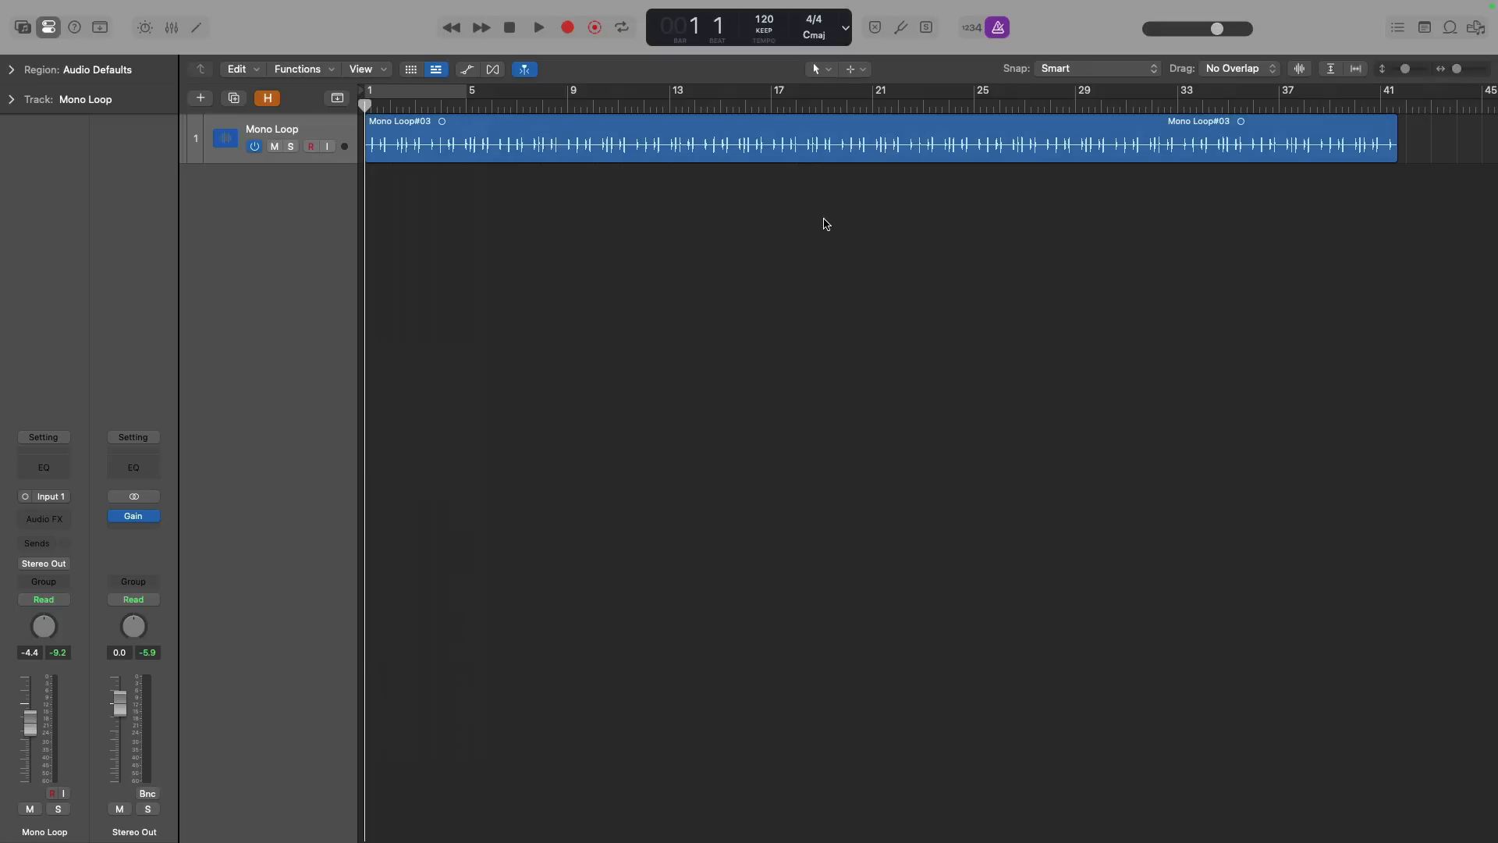
- Zoom in on the Mono Loop region, play its opening bars without the metronome, and return the playhead to the start
{"action": "left_click_drag", "start_coordinate": [673, 241], "coordinate": [364, 129]}
{"action": "key", "text": "k"}
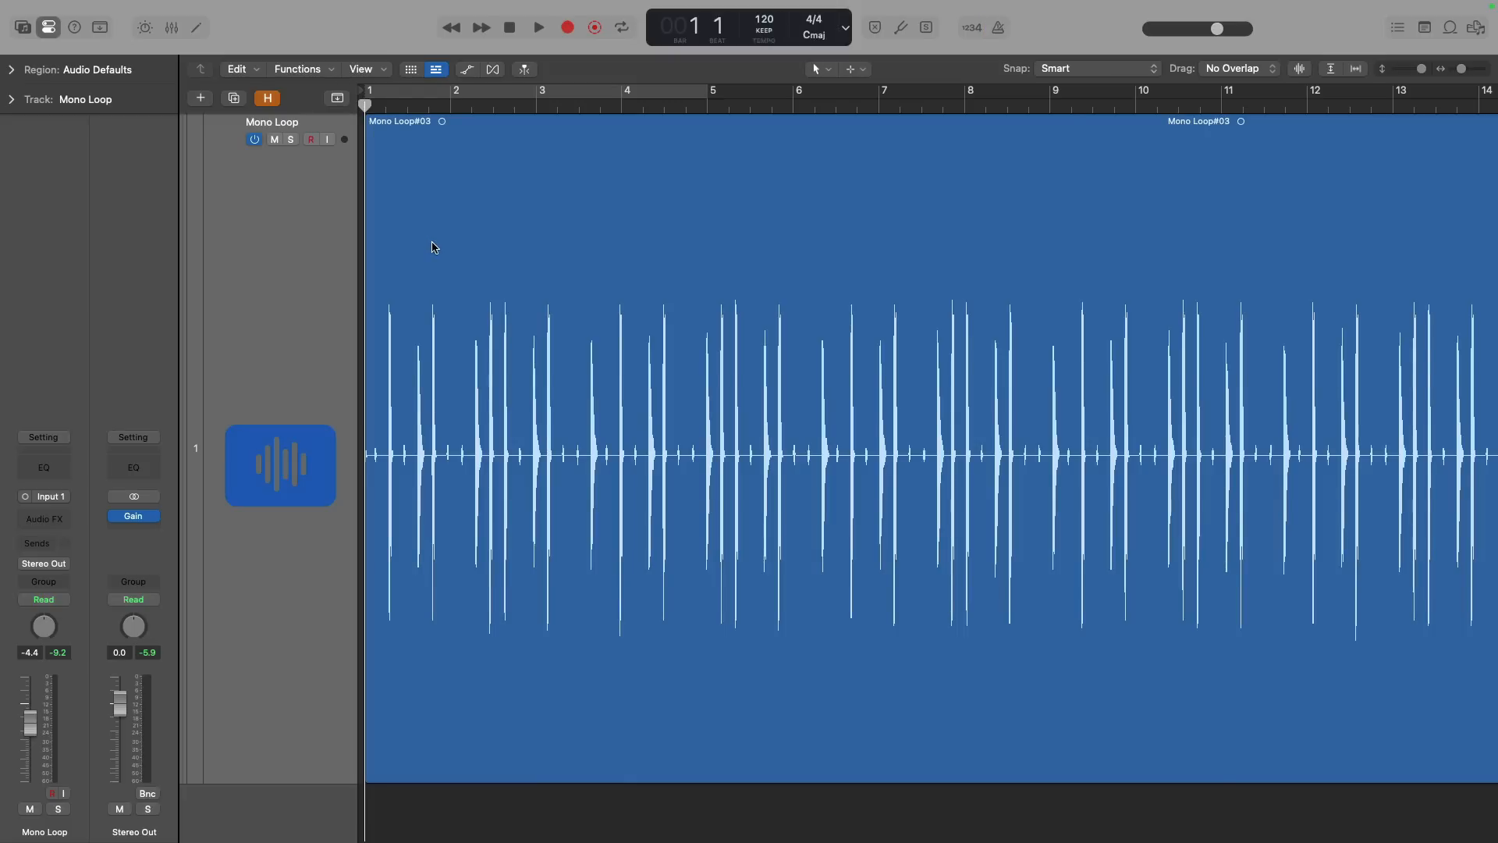
{"action": "key", "text": "space"}
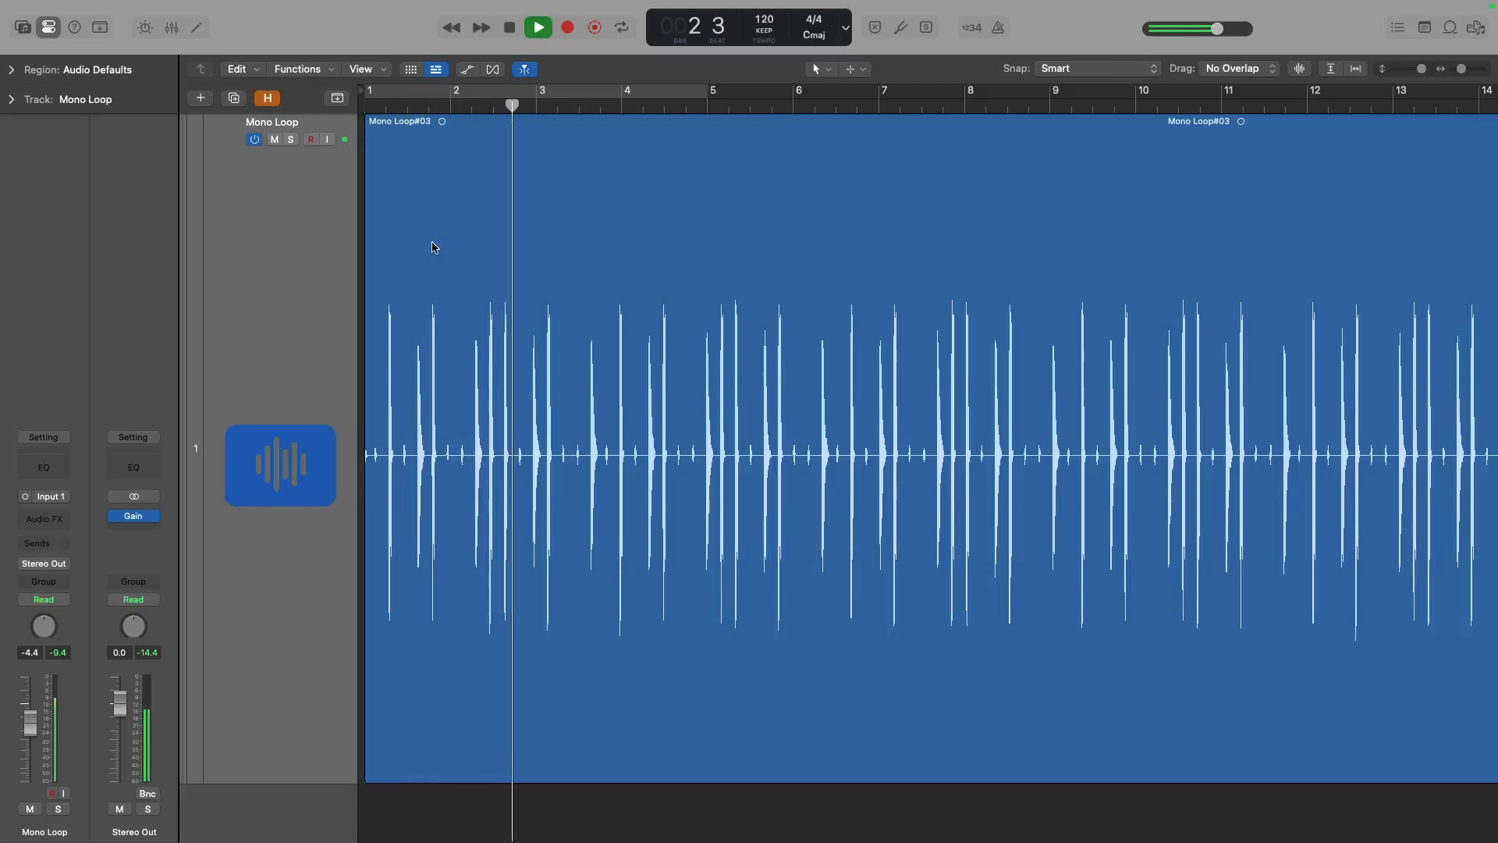
{"action": "key", "text": "space"}
{"action": "key", "text": "Return"}
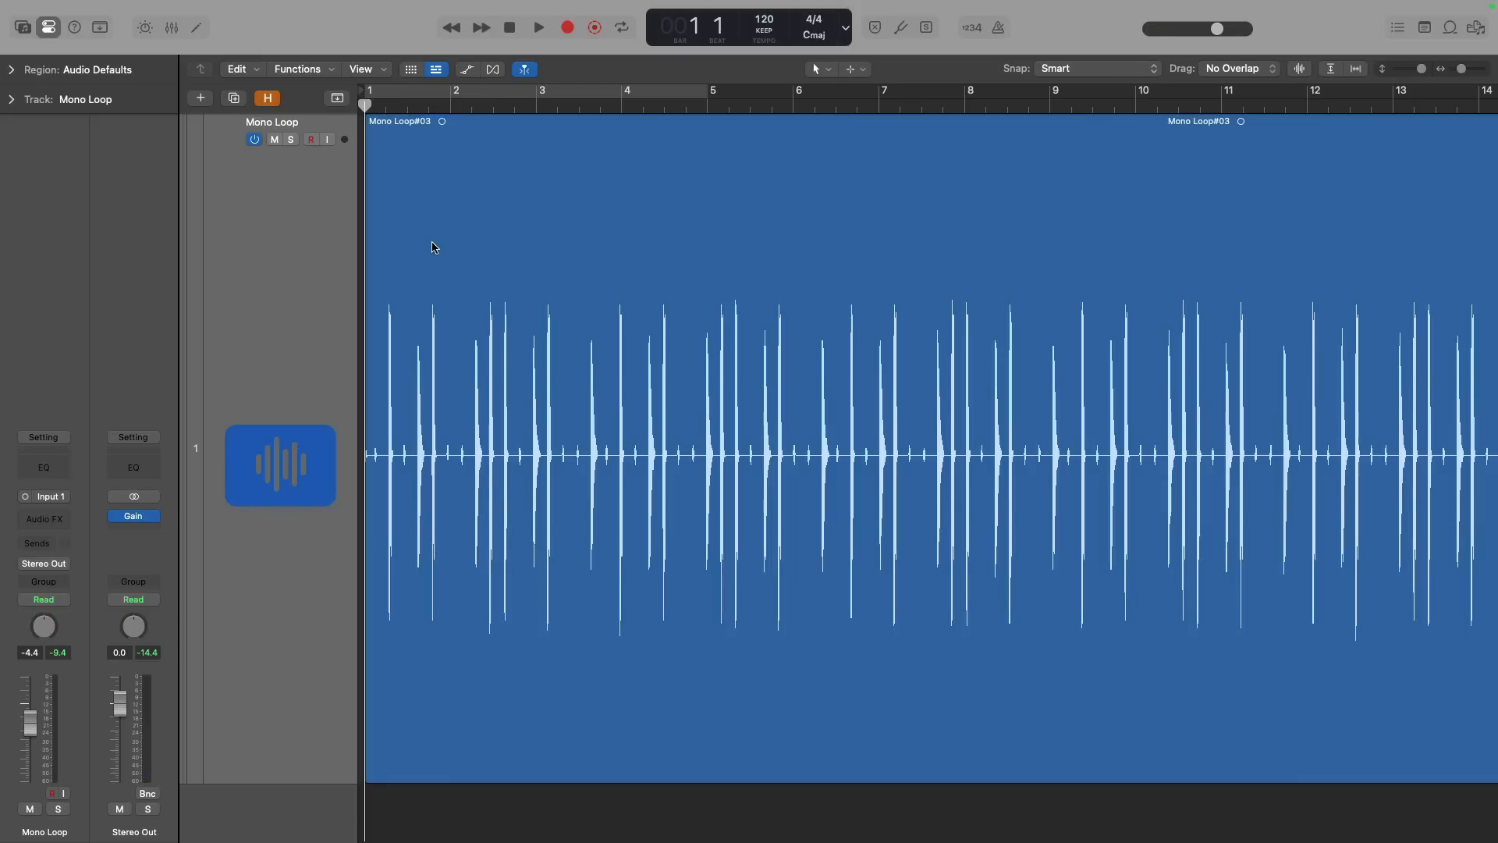
- Play the opening bars of the Mono Loop region from the start with the project metronome on
{"action": "key", "text": "k"}
{"action": "key", "text": "space"}
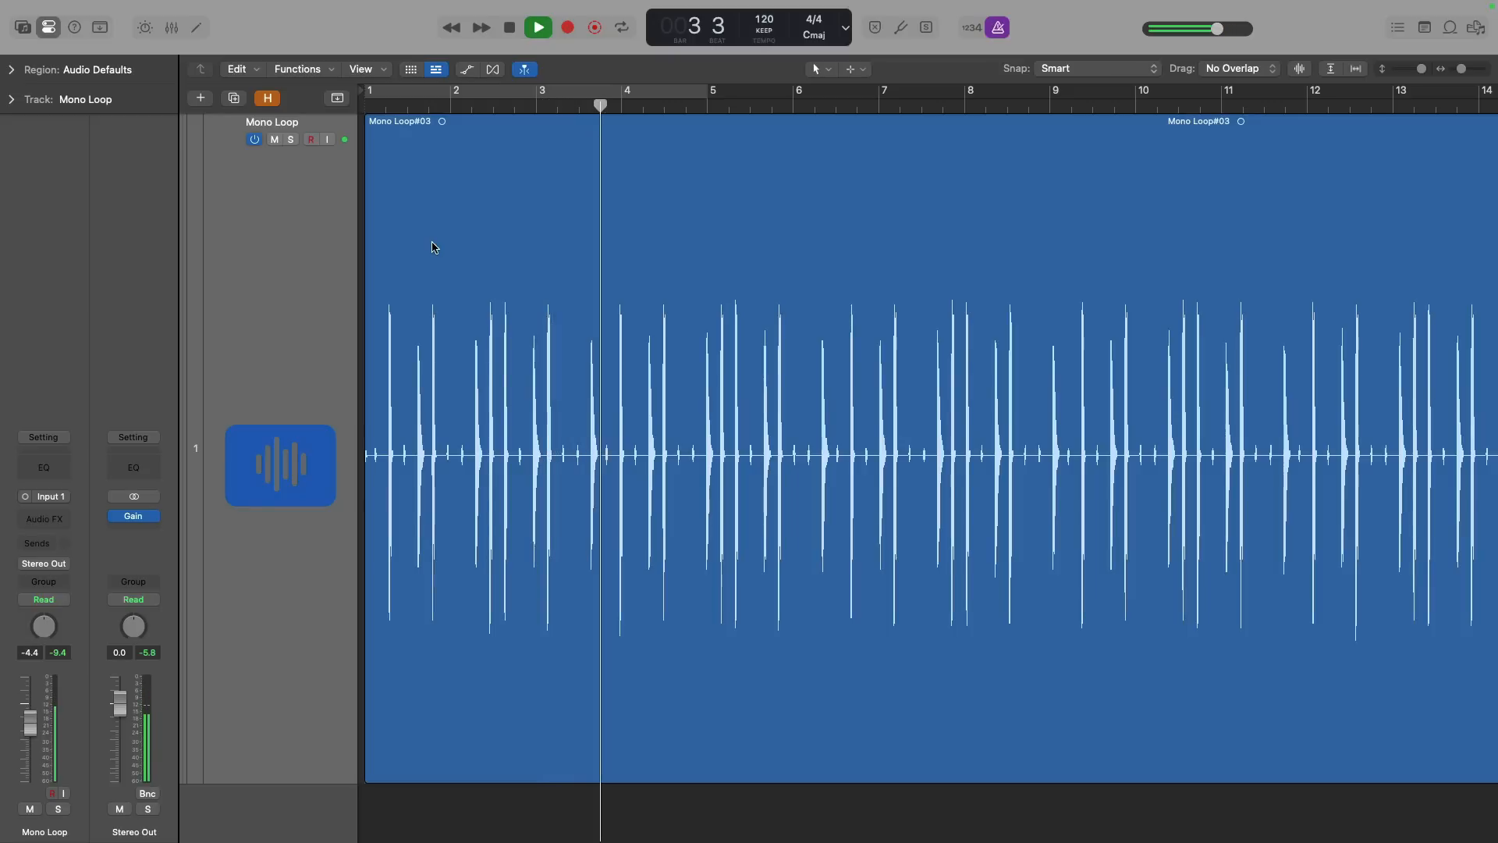
{"action": "key", "text": "space"}
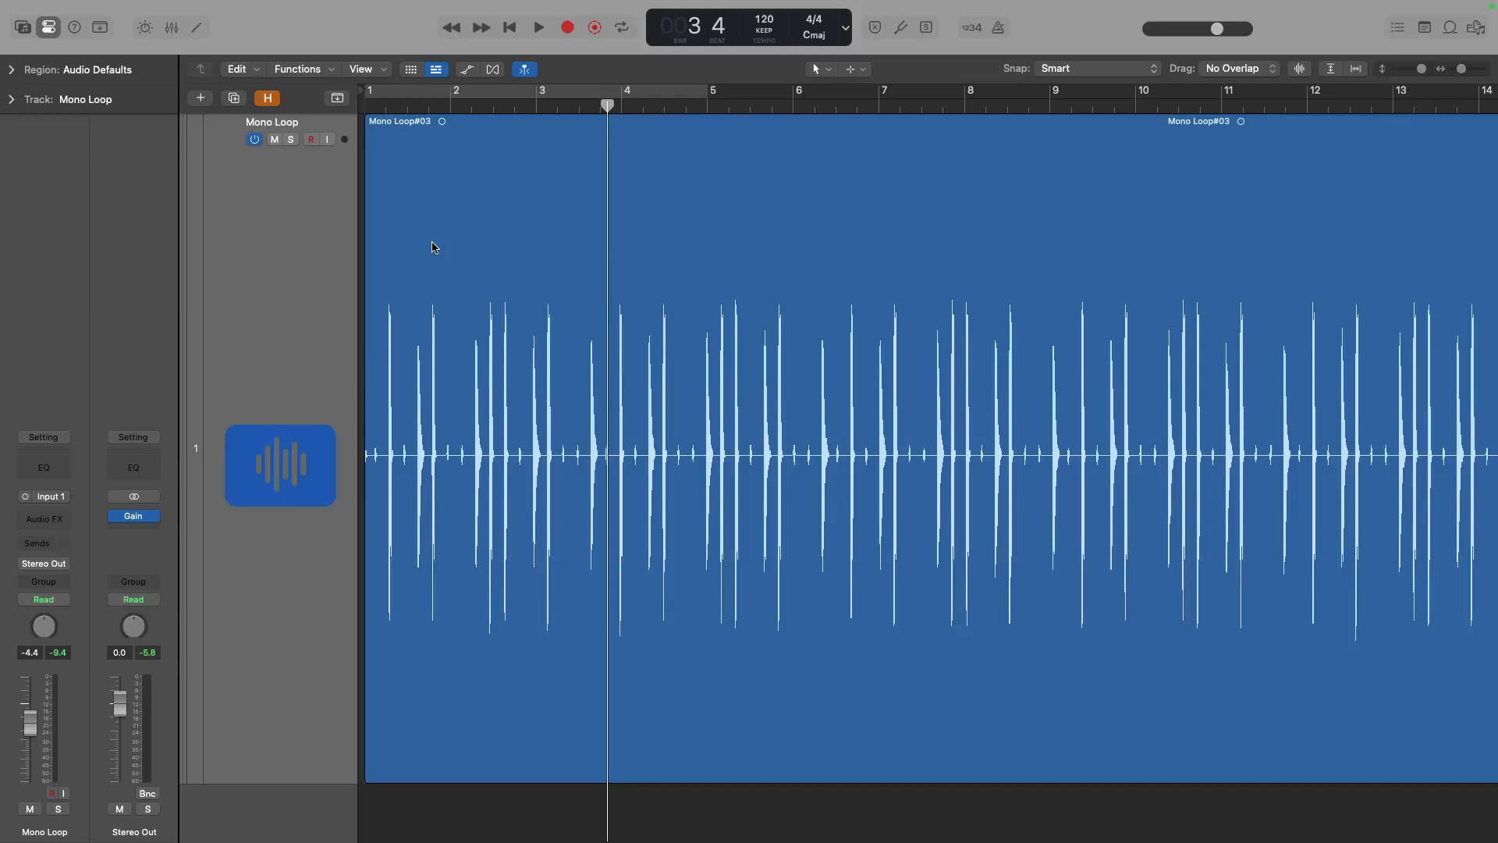
- Open the Mono Loop region in the Smart Tempo Editor and enlarge the editor area
{"action": "key", "text": "super+Left"}
{"action": "key", "text": "super+Left"}
{"action": "key", "text": "super+Left"}
{"action": "key", "text": "super+Left"}
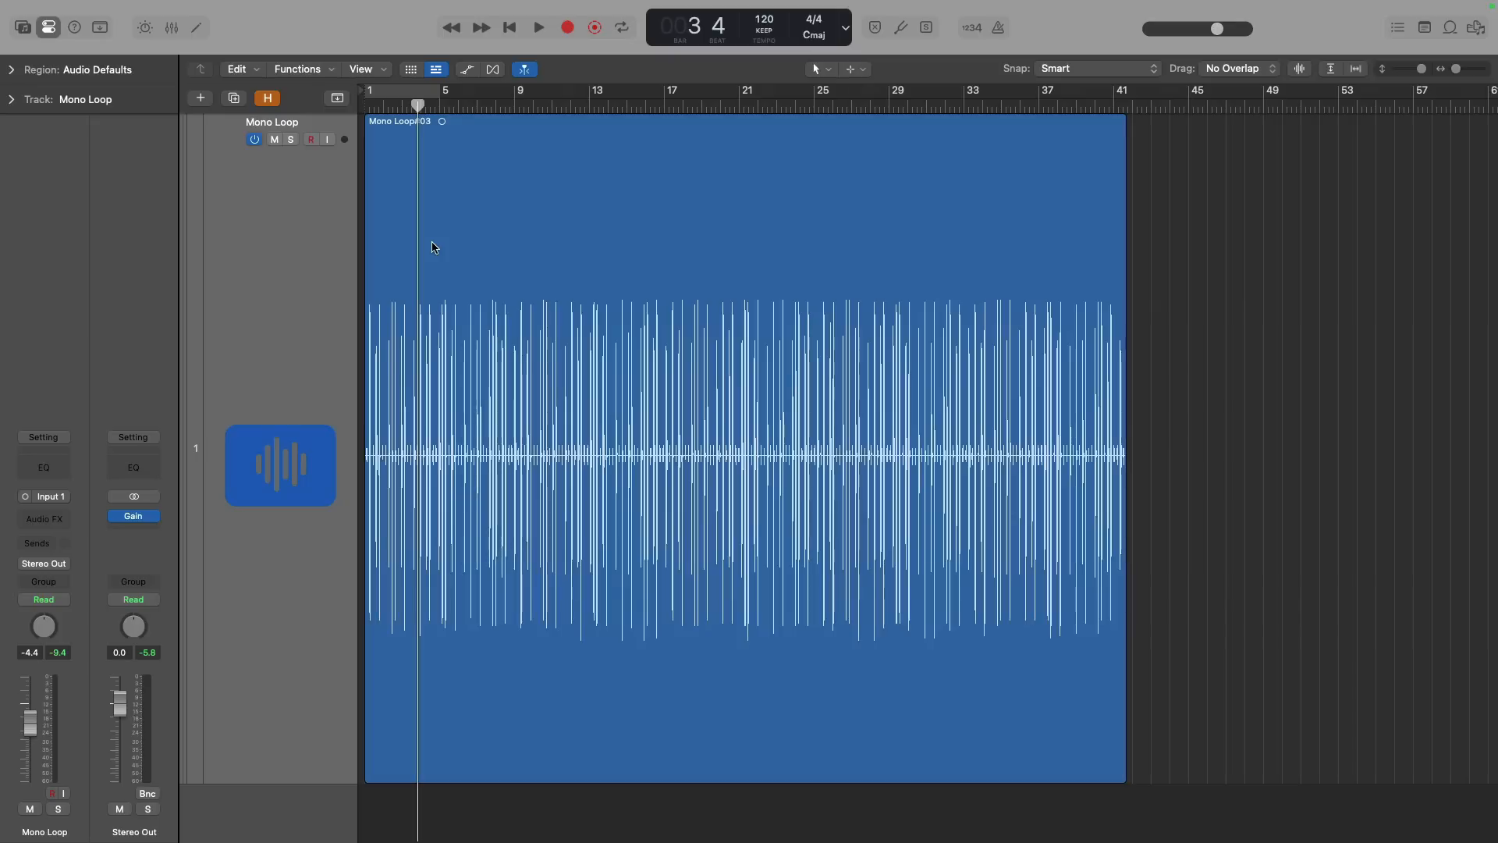
{"action": "left_click", "coordinate": [437, 242]}
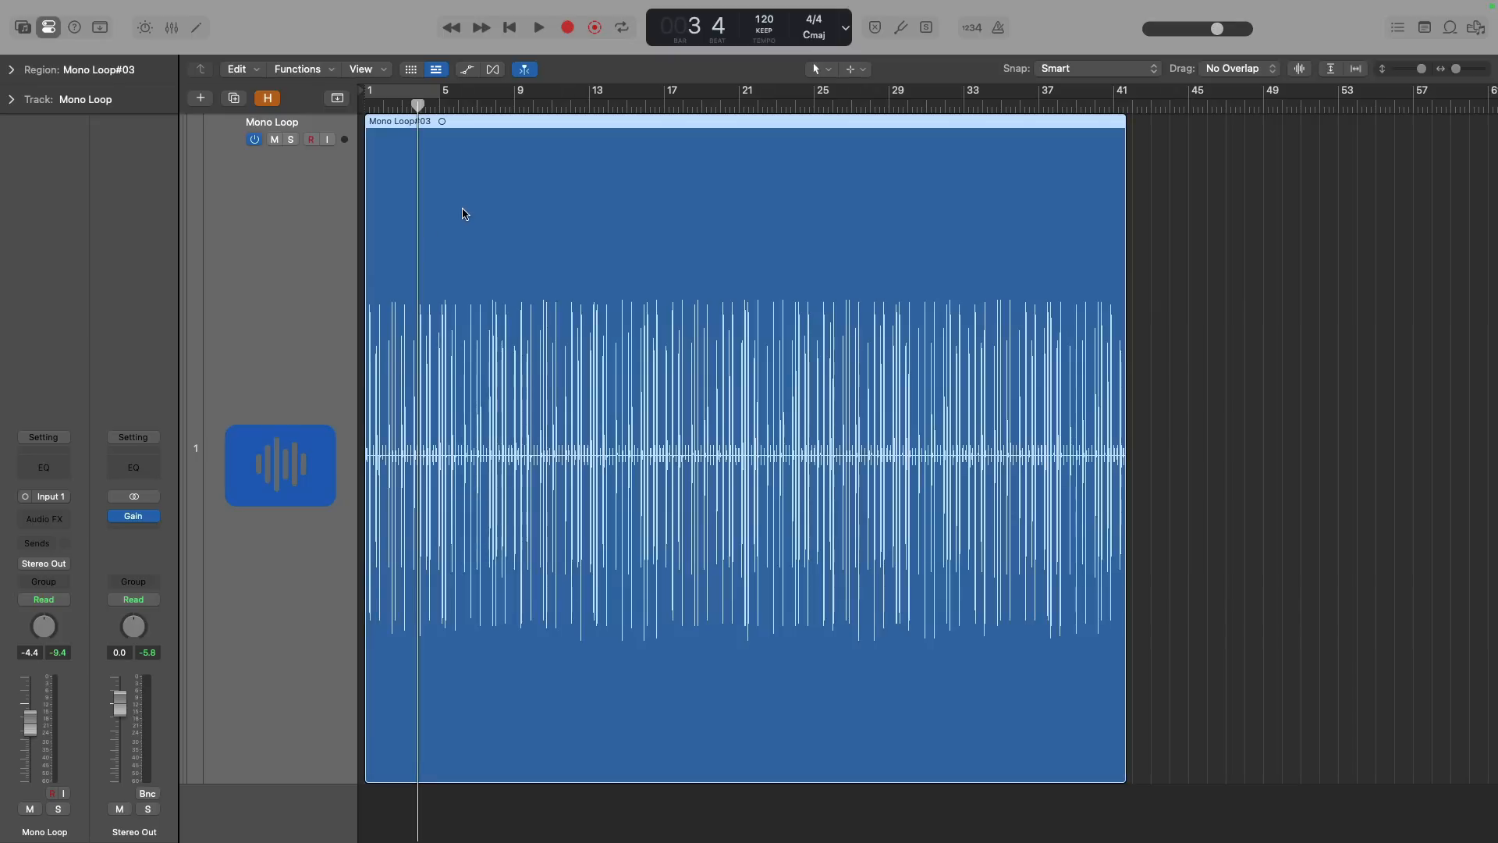
{"action": "key", "text": "e"}
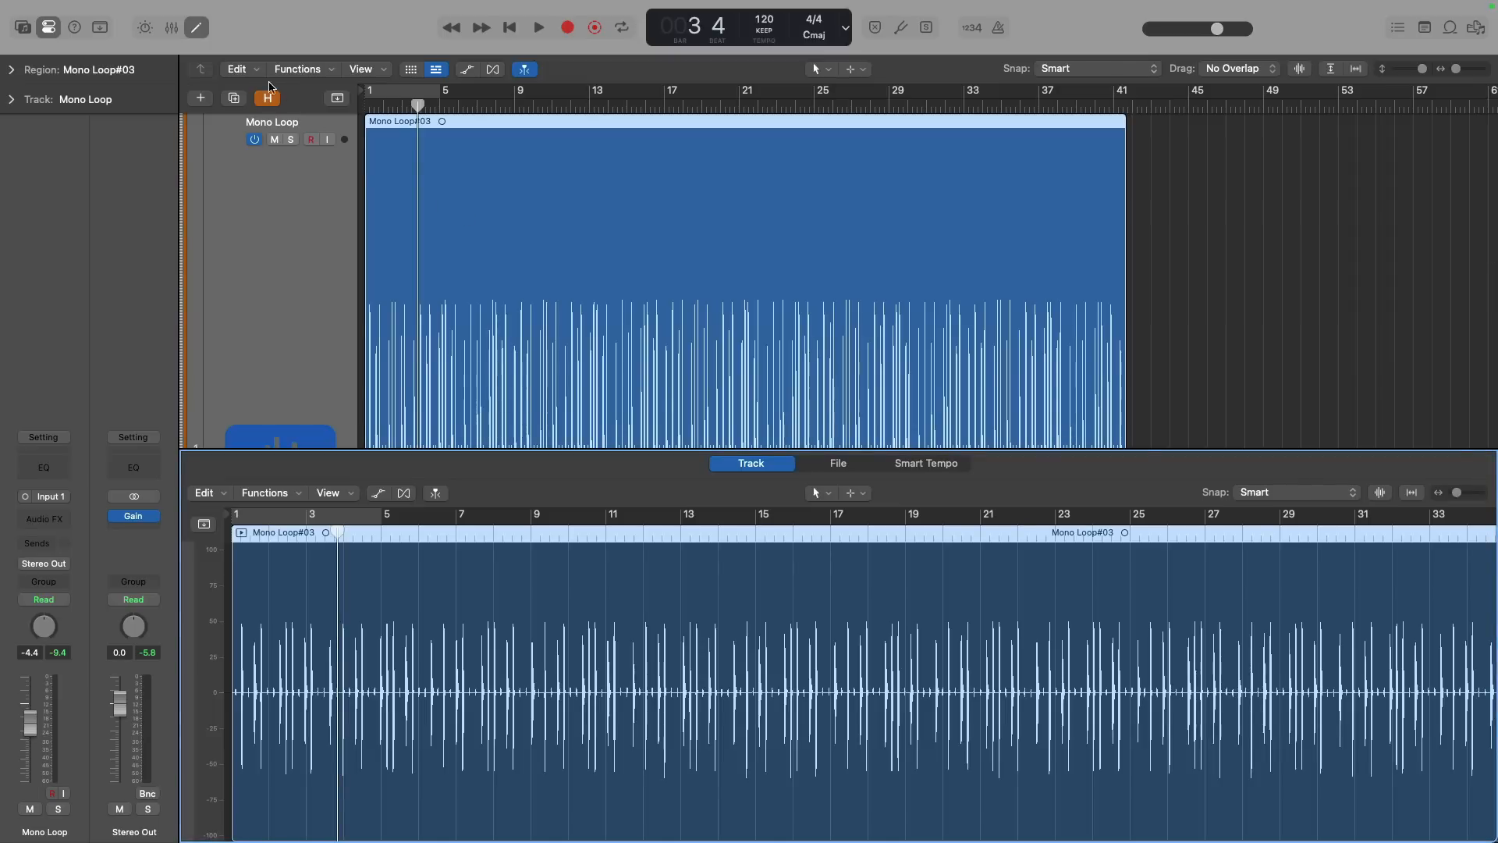
{"action": "left_click", "coordinate": [192, 30]}
{"action": "left_click", "coordinate": [192, 30]}
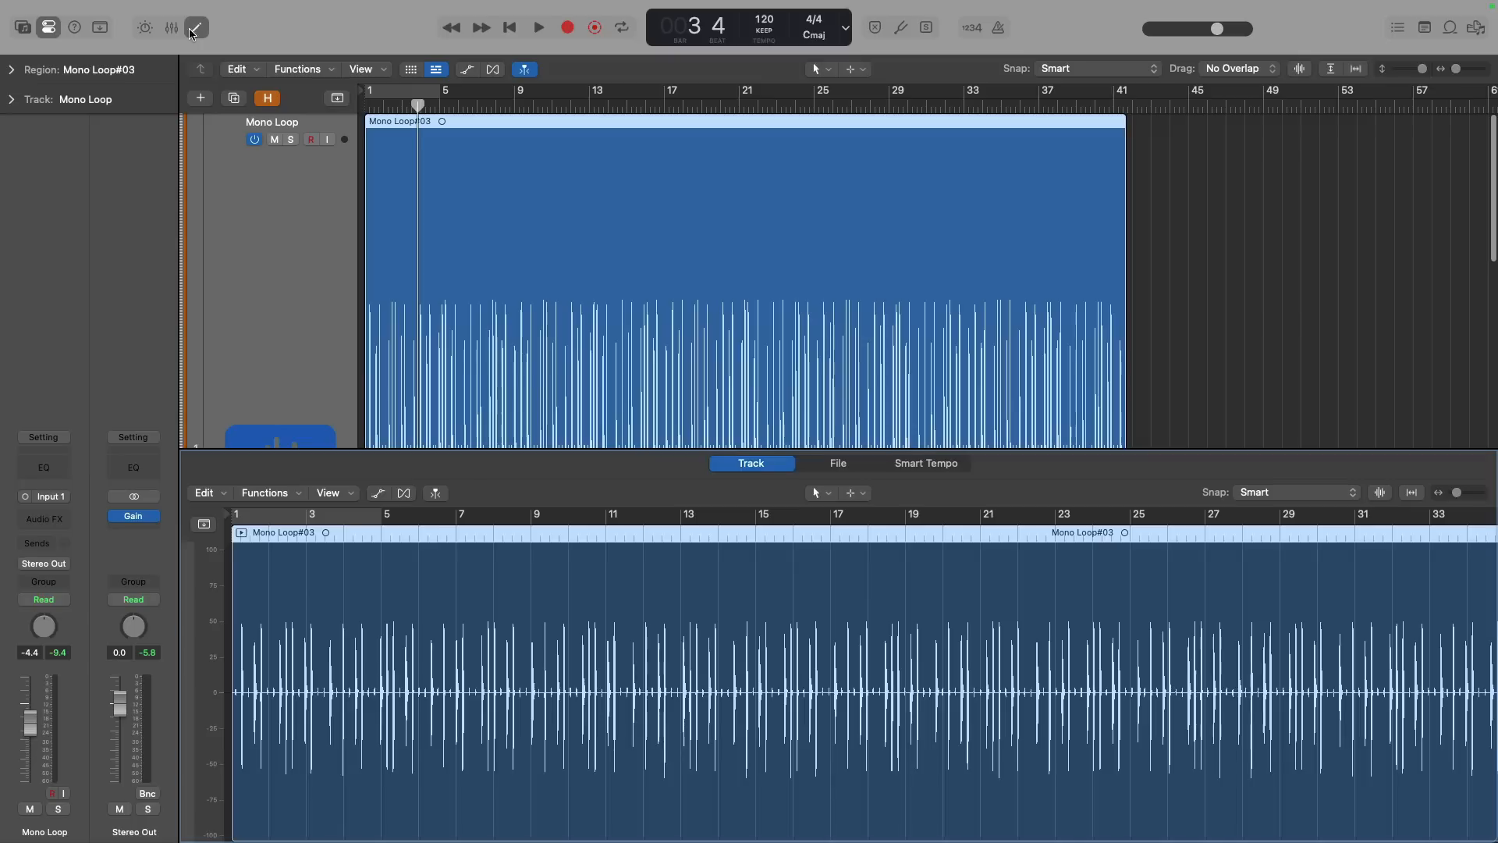
{"action": "left_click_drag", "start_coordinate": [610, 450], "coordinate": [655, 267]}
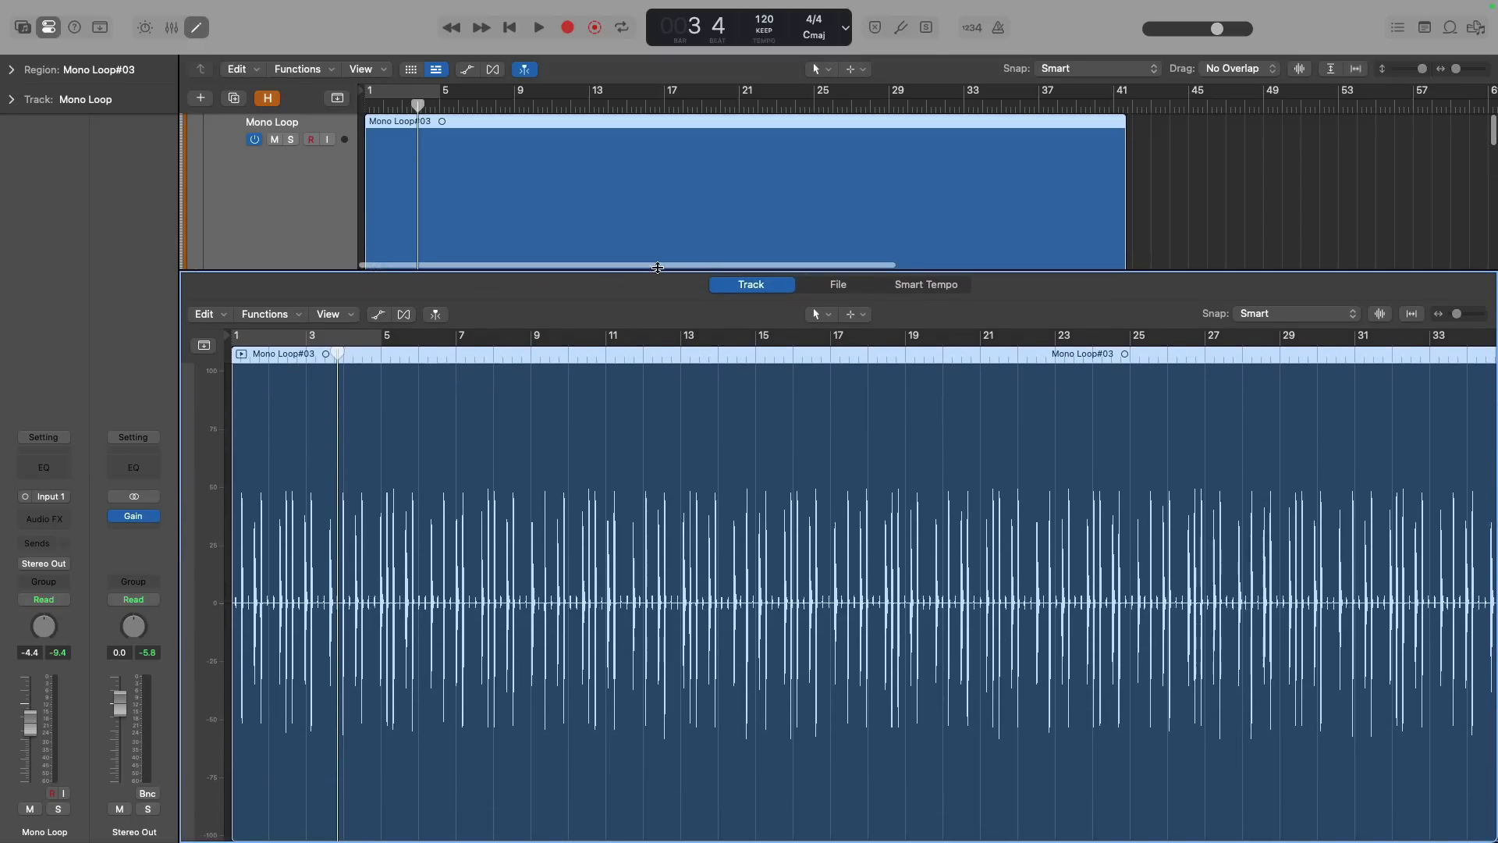
{"action": "left_click", "coordinate": [932, 290]}
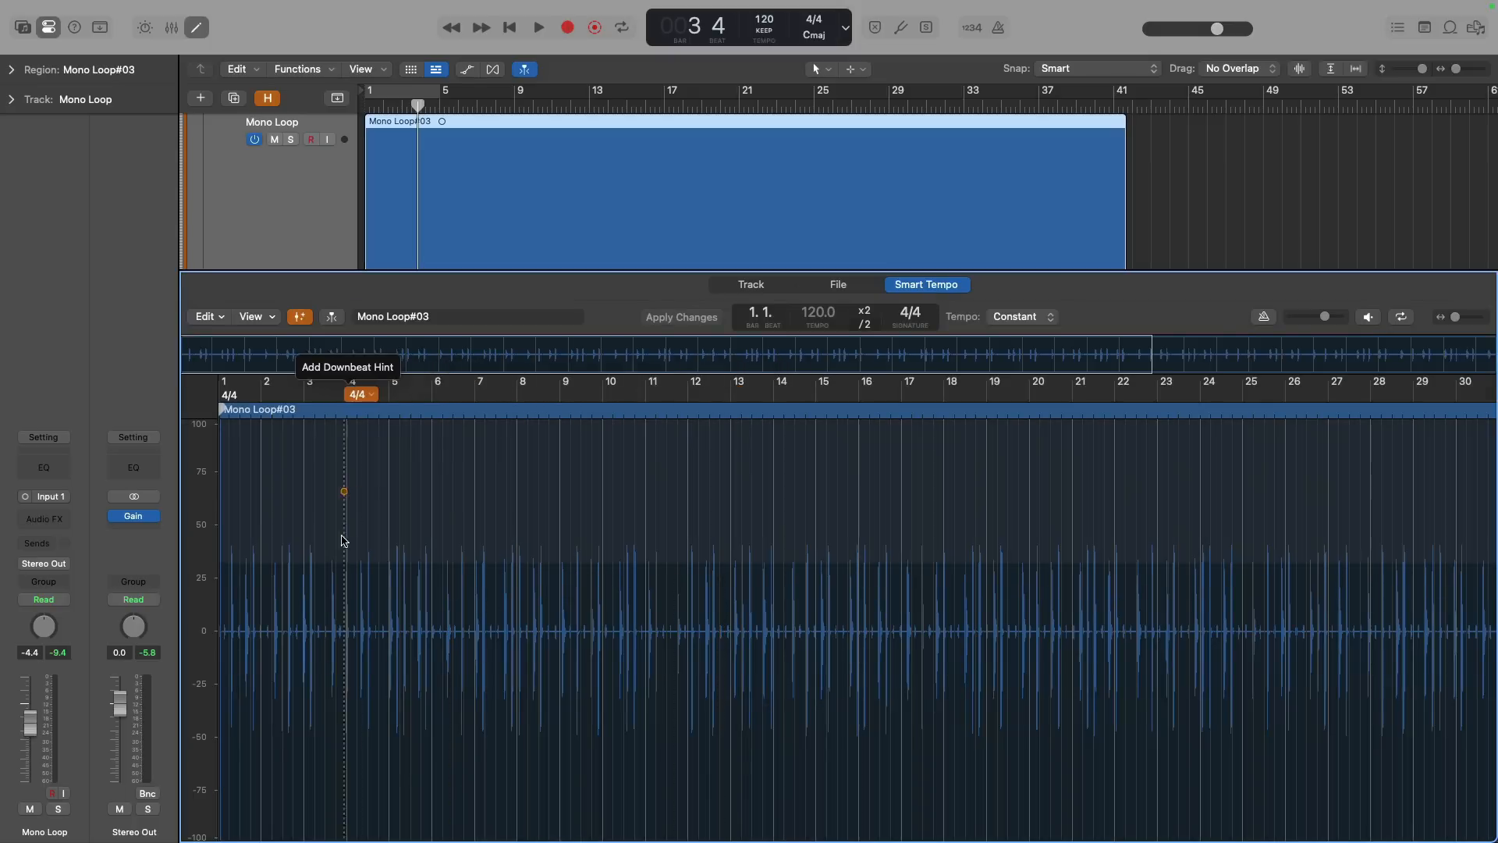
- Turn on the Smart Tempo Editor's metronome, lower its volume slightly, and preview the Mono Loop region against it
{"action": "scroll", "coordinate": [309, 536], "scroll_direction": "up", "scroll_amount": 6}
{"action": "scroll", "coordinate": [310, 539], "scroll_direction": "up", "scroll_amount": 4}
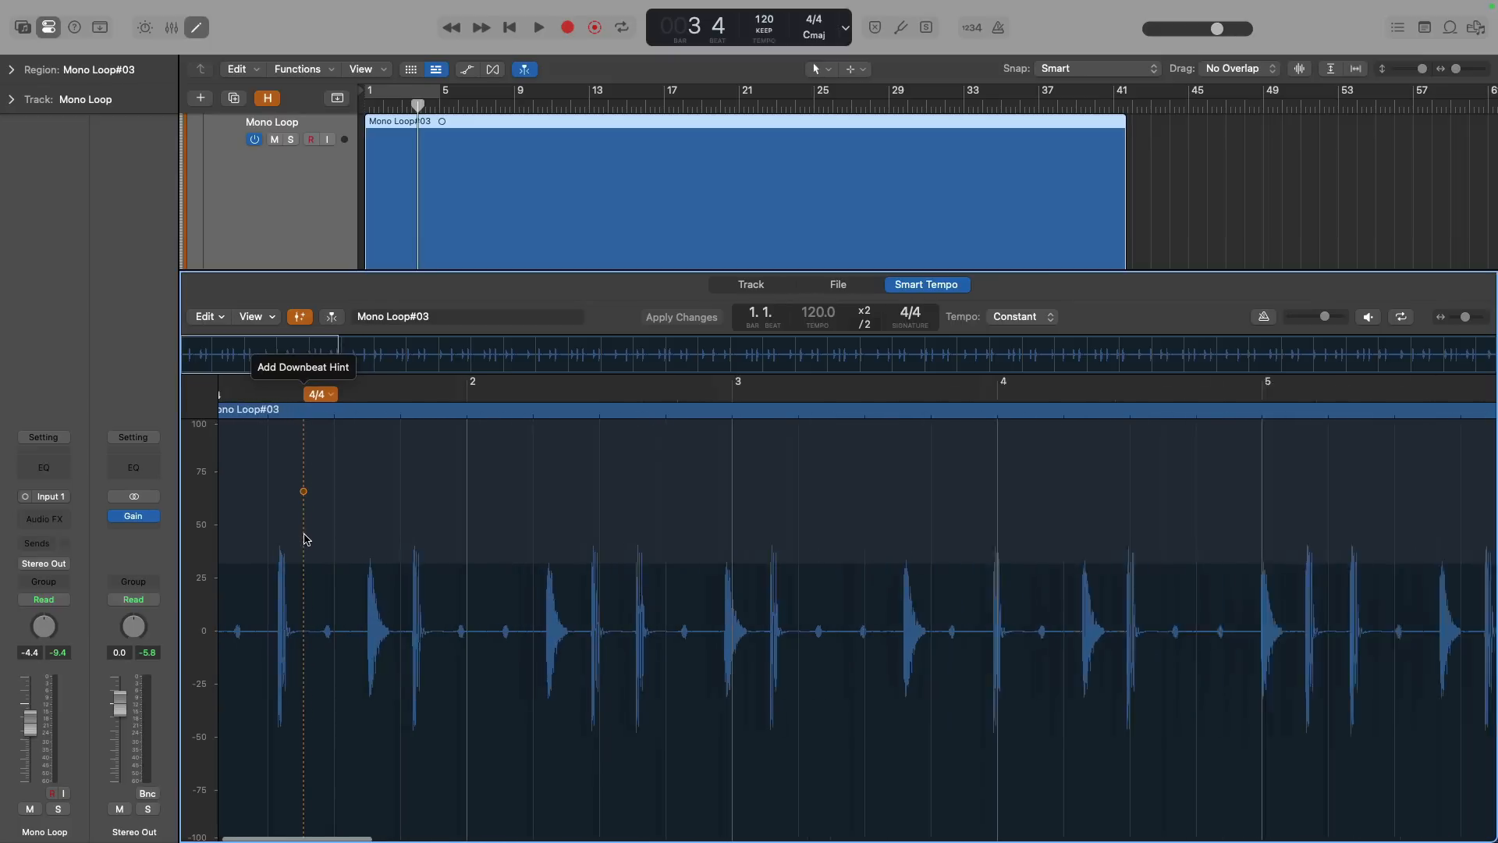
{"action": "scroll", "coordinate": [263, 554], "scroll_direction": "up", "scroll_amount": 3}
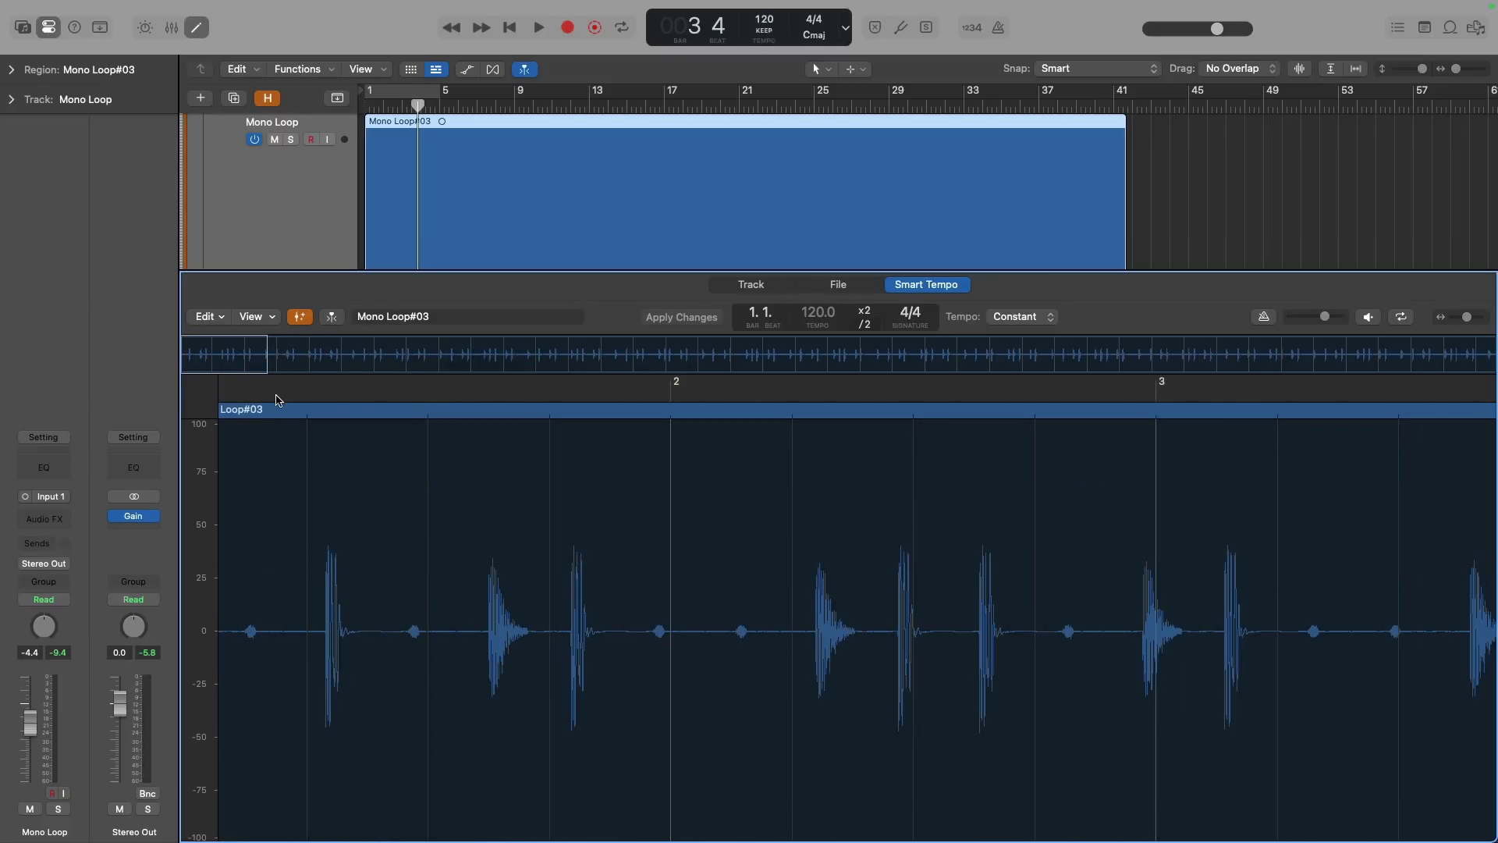
{"action": "left_click", "coordinate": [1264, 318]}
{"action": "left_click_drag", "start_coordinate": [1324, 318], "coordinate": [1315, 318]}
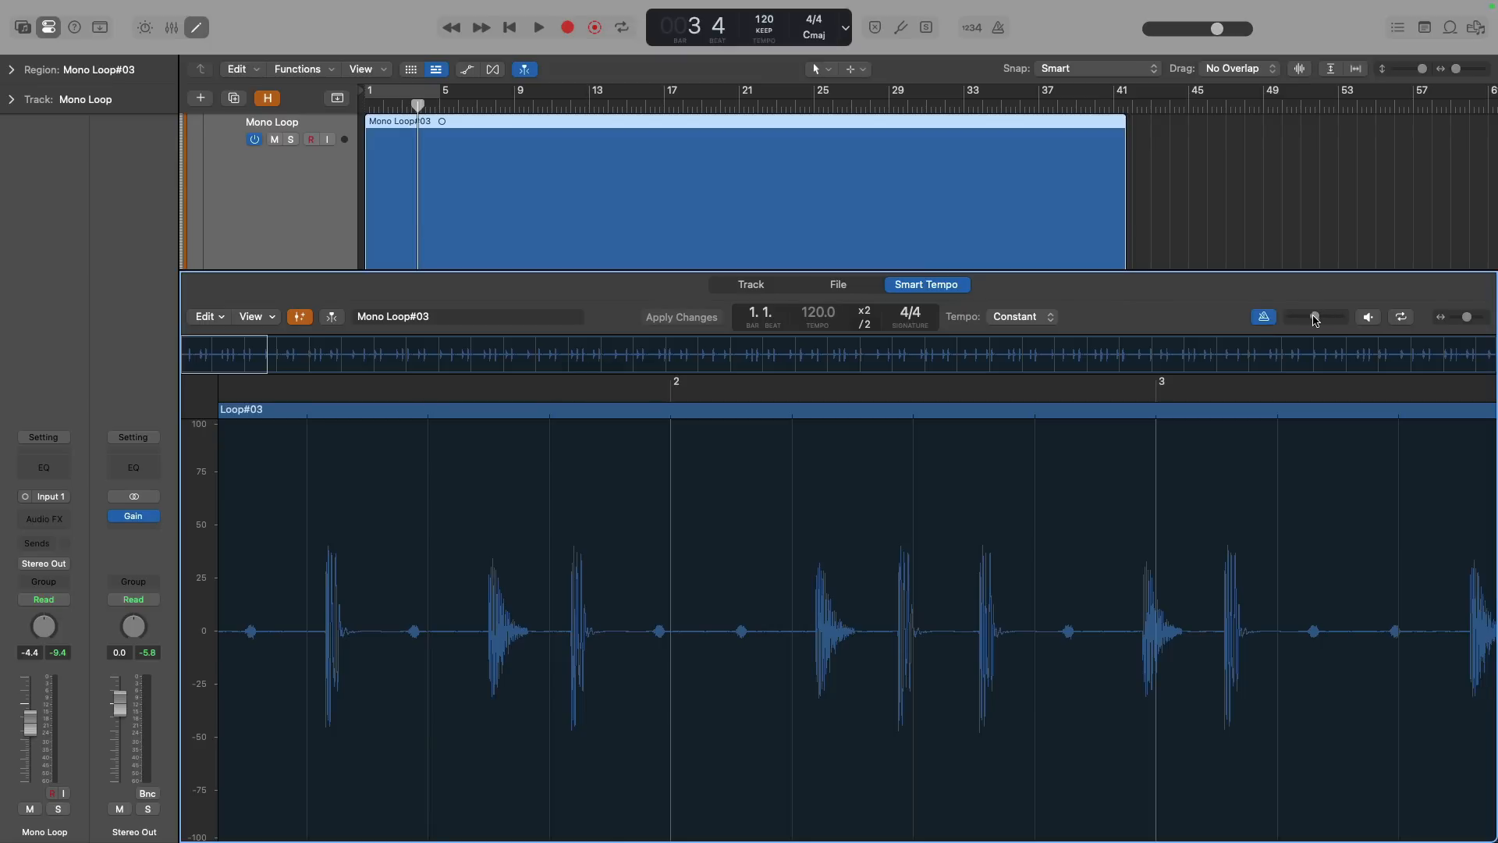
{"action": "left_click", "coordinate": [1368, 318]}
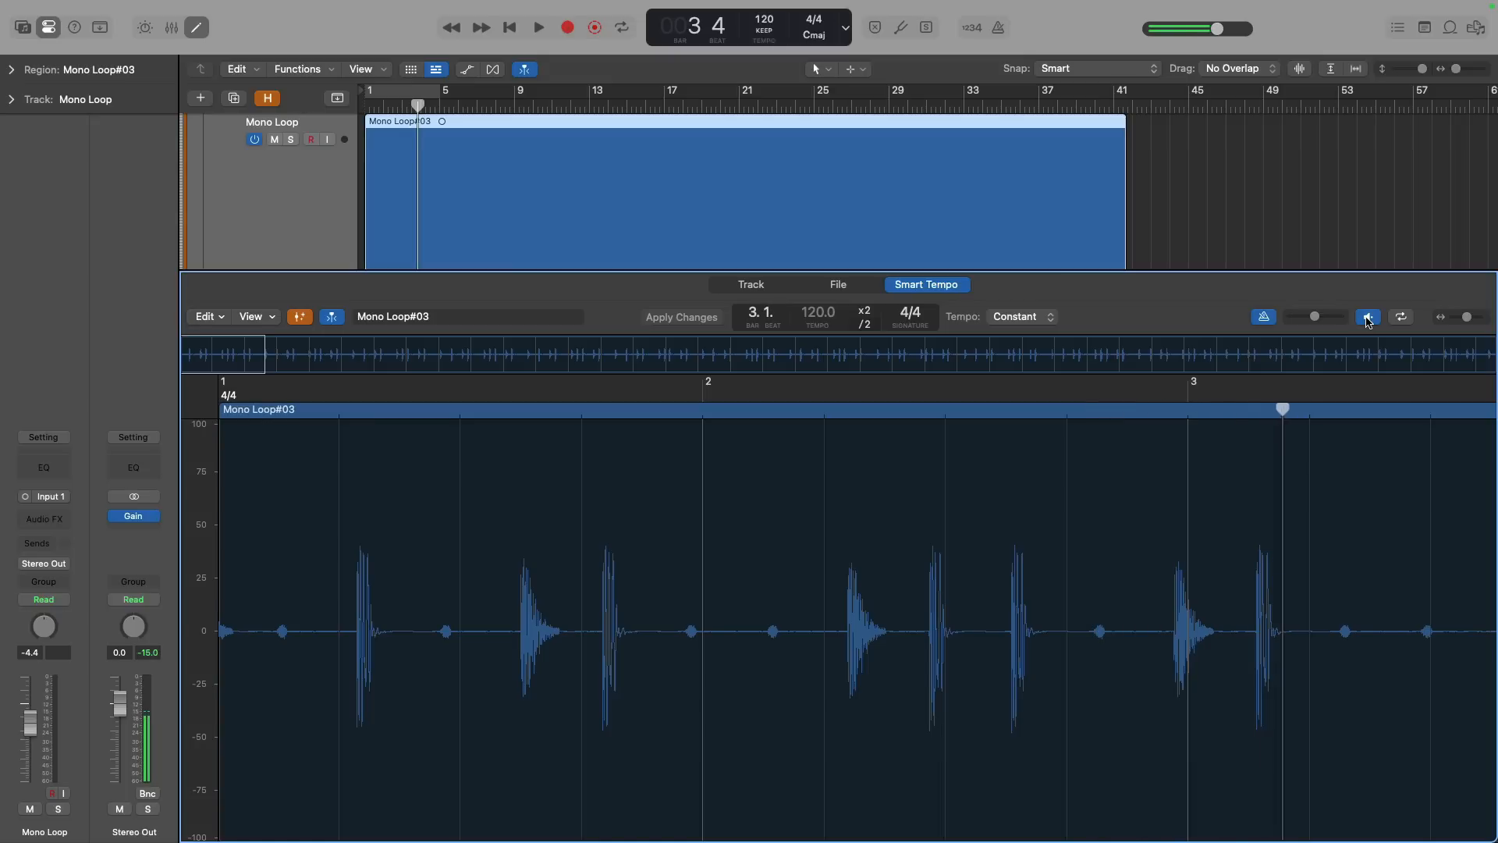
{"action": "left_click", "coordinate": [1368, 318]}
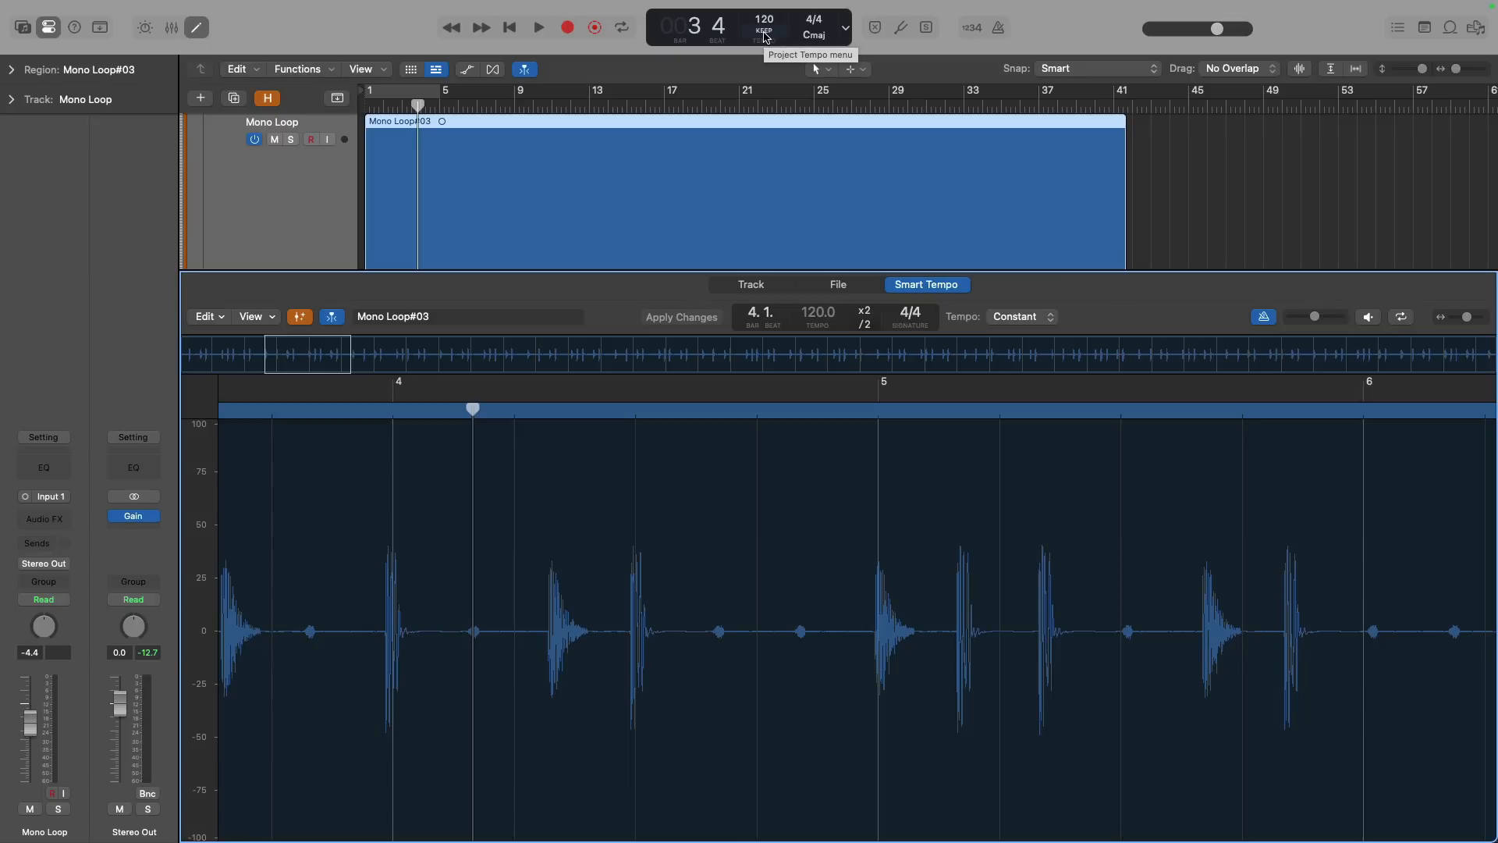
- Show the global tracks and shrink the editor area until the Mono Loop track is visible below them
{"action": "key", "text": "g"}
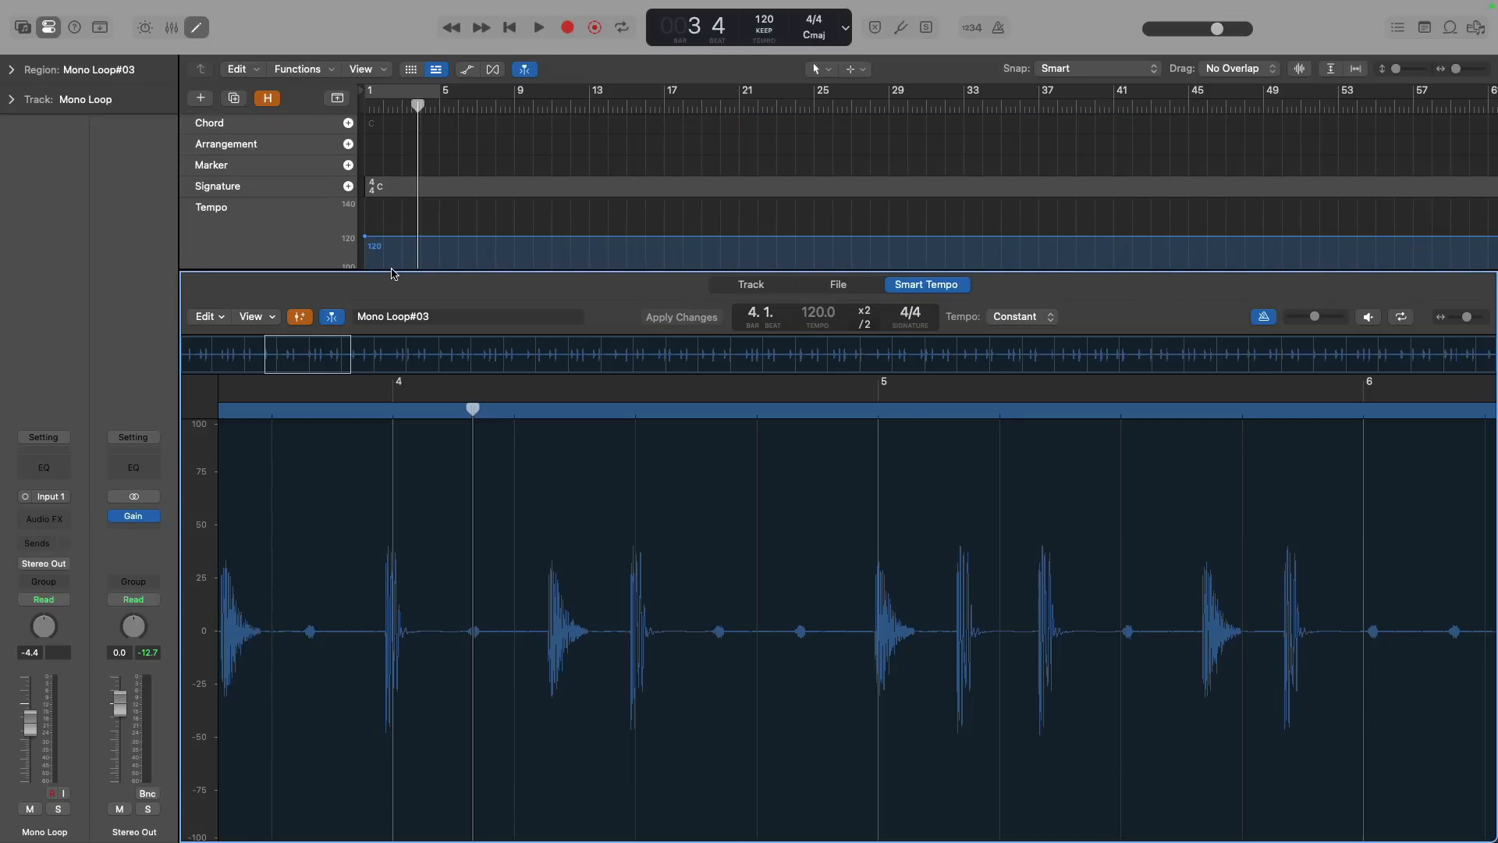
{"action": "left_click_drag", "start_coordinate": [392, 275], "coordinate": [387, 426]}
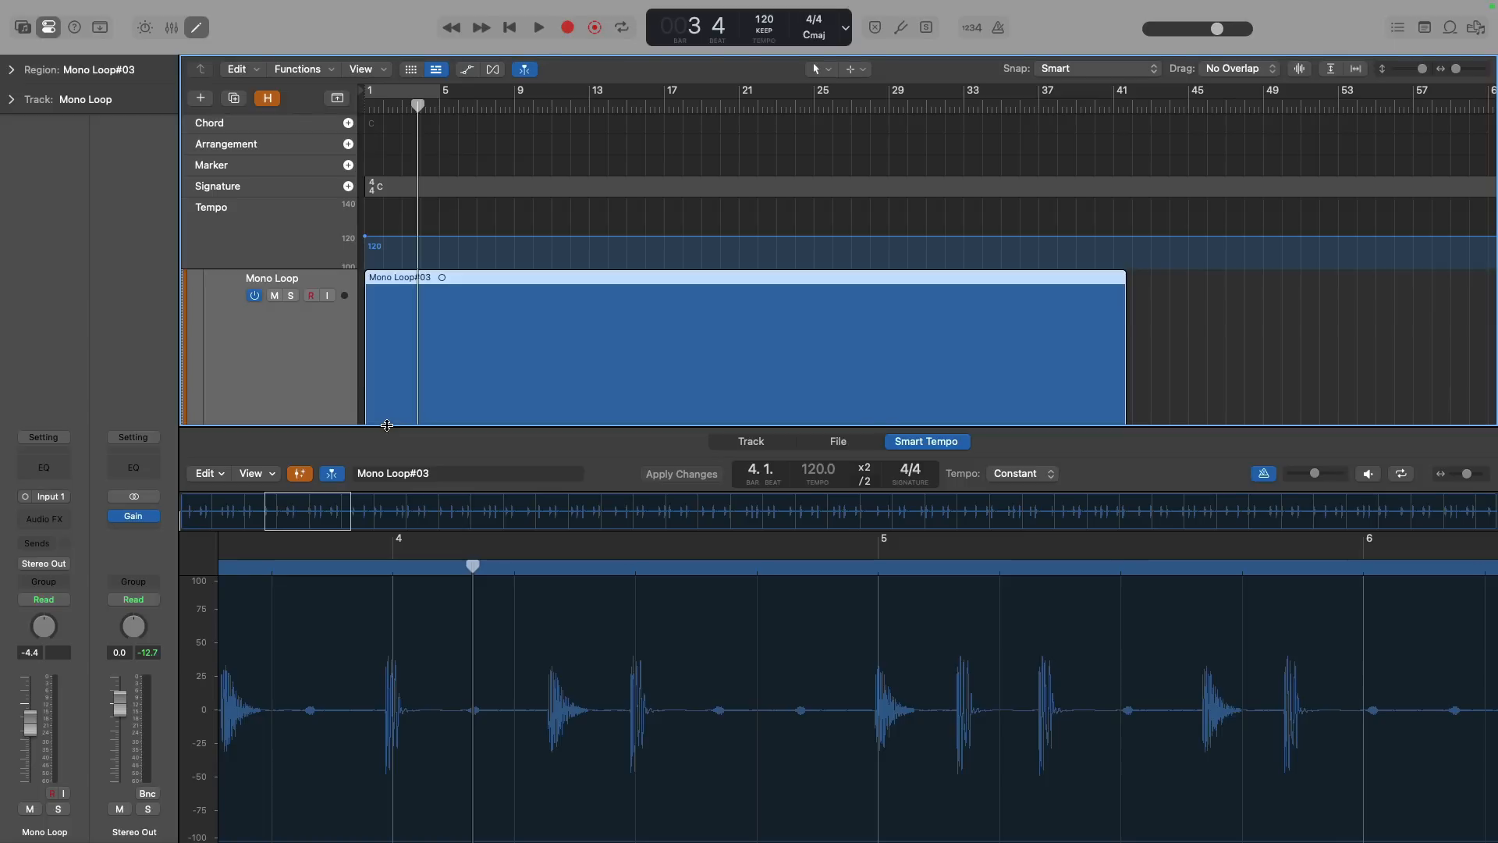
- Analyze the tempo of the Mono Loop region and inspect the beat grid at the region's start
{"action": "left_click", "coordinate": [225, 474]}
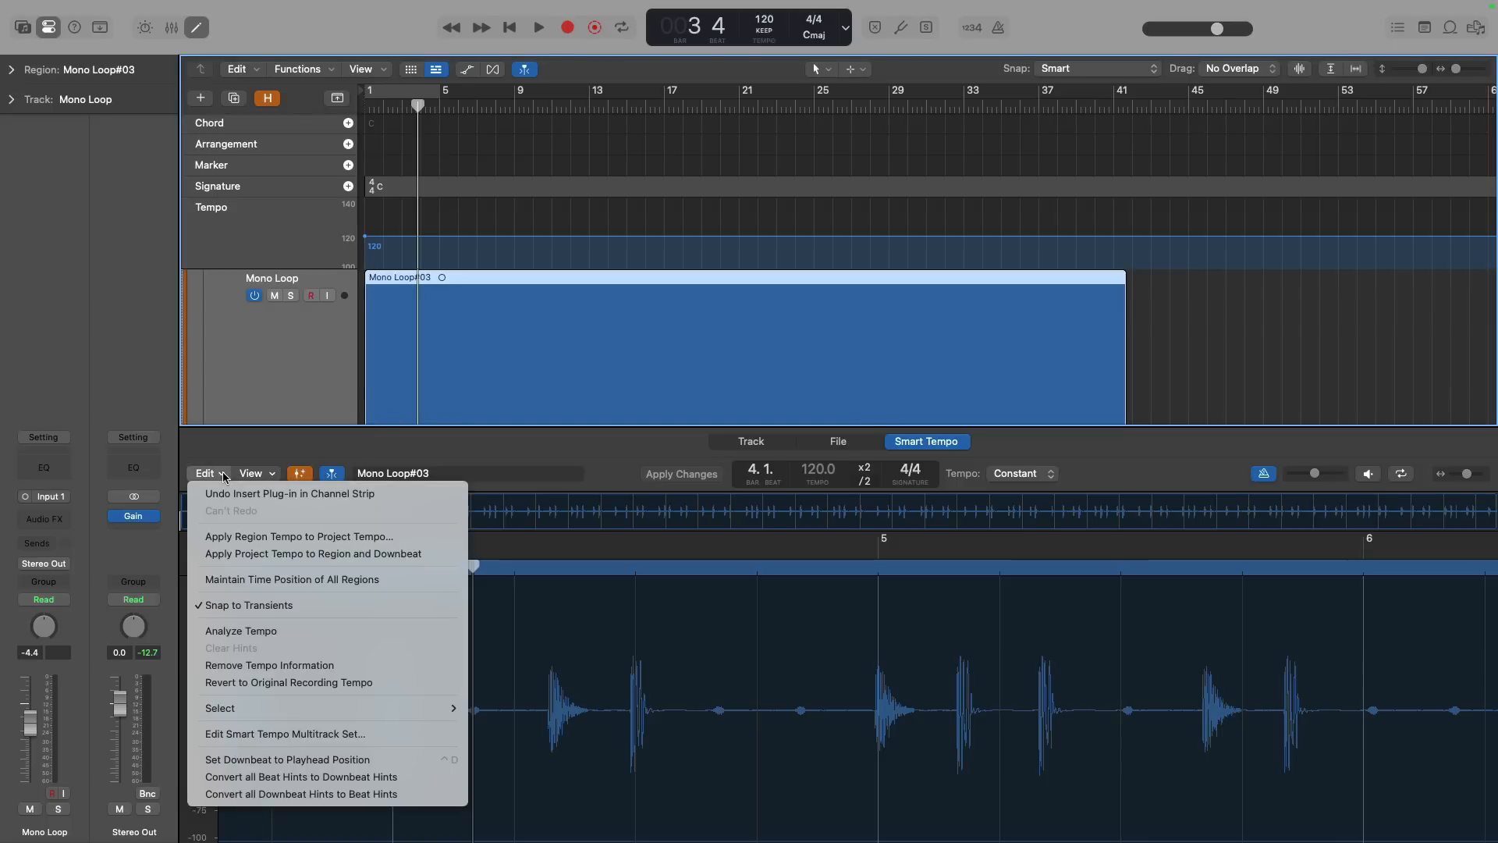
{"action": "left_click", "coordinate": [282, 631]}
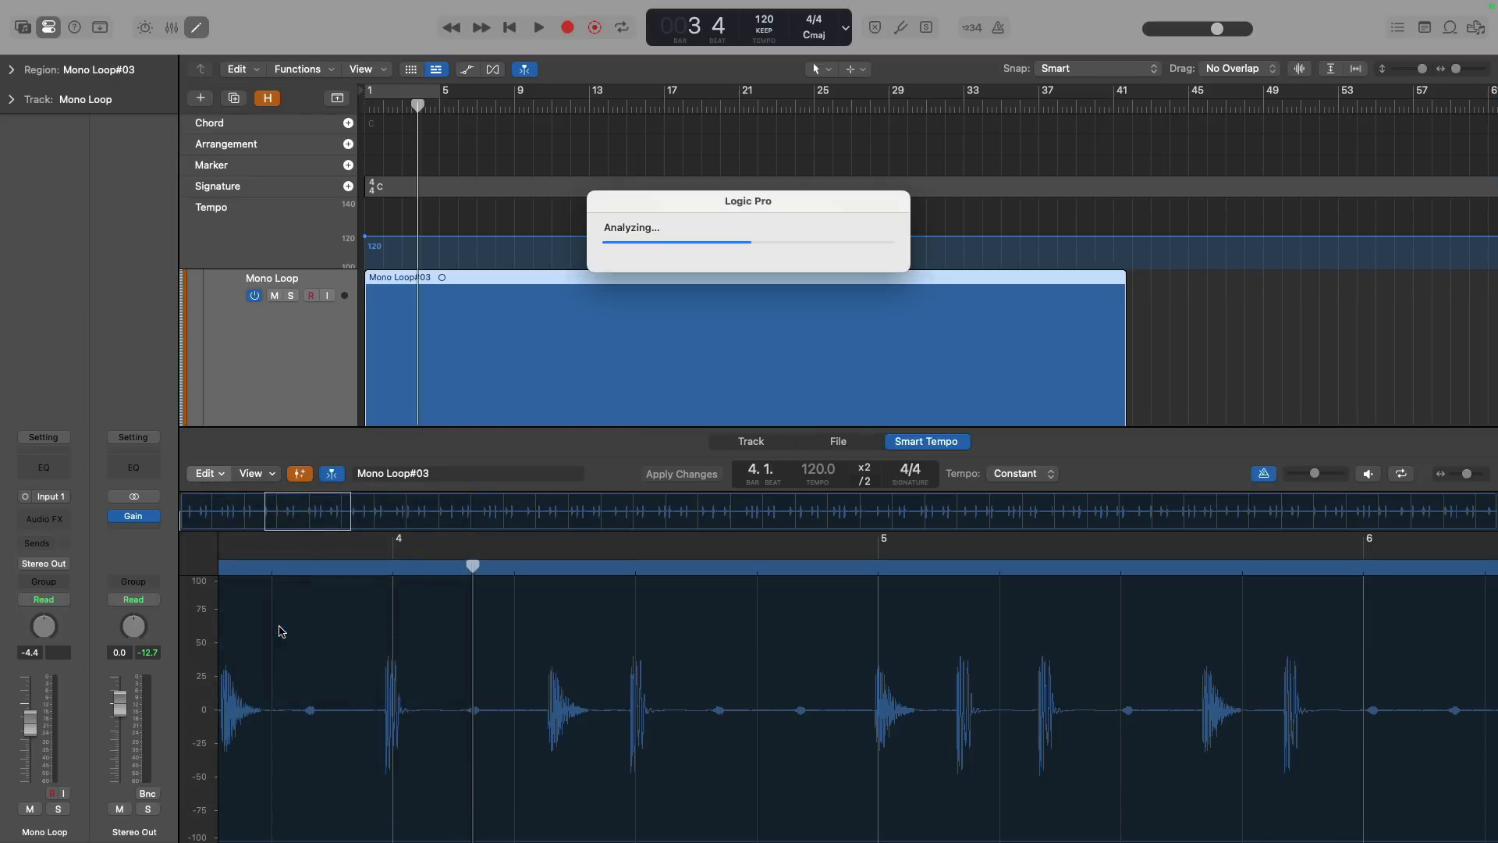
{"action": "scroll", "coordinate": [297, 628], "scroll_direction": "left", "scroll_amount": 10}
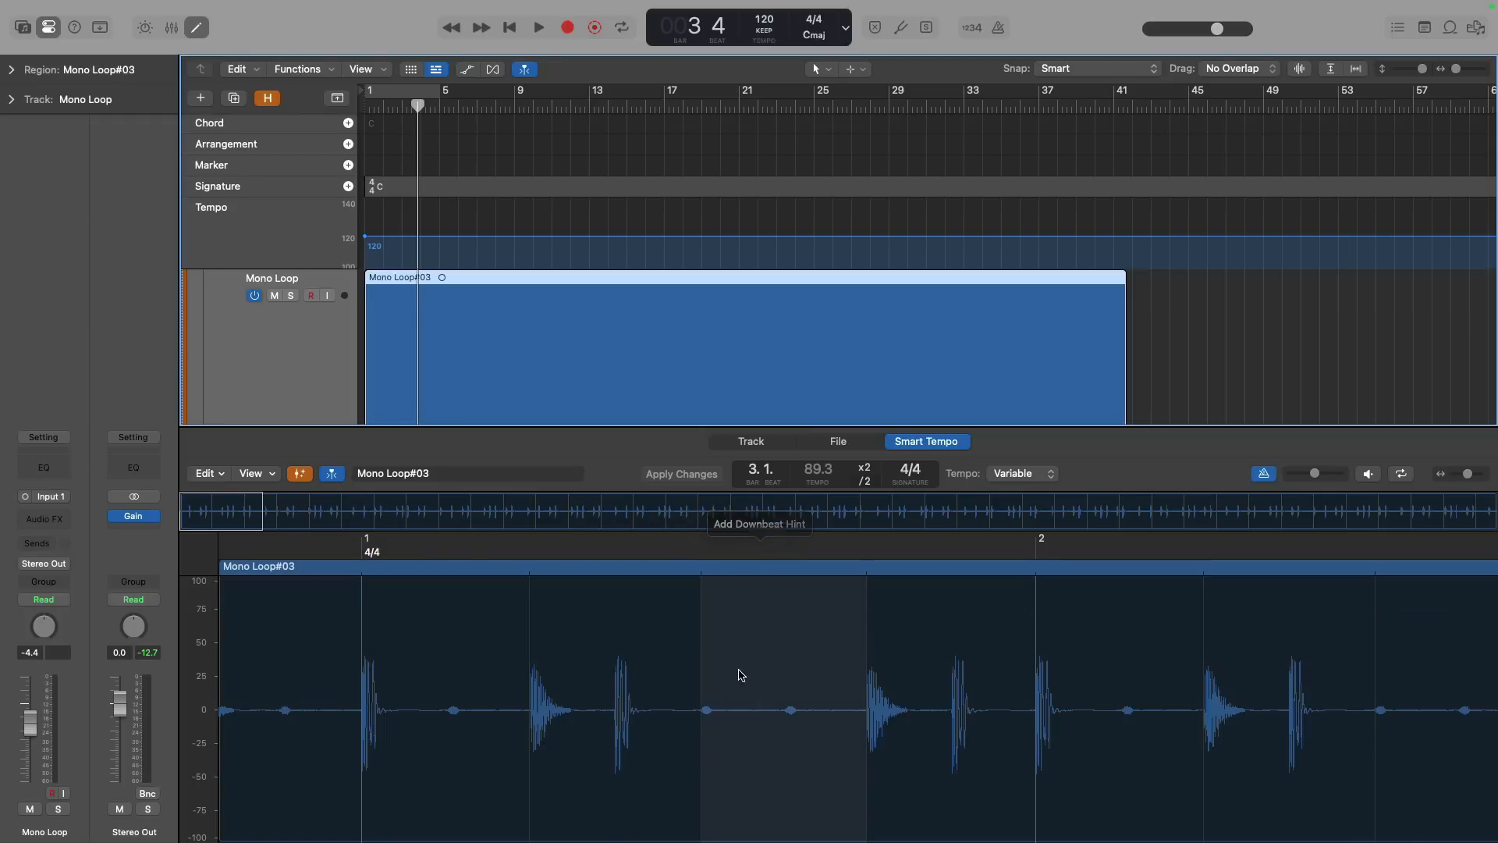
{"action": "left_click", "coordinate": [369, 639]}
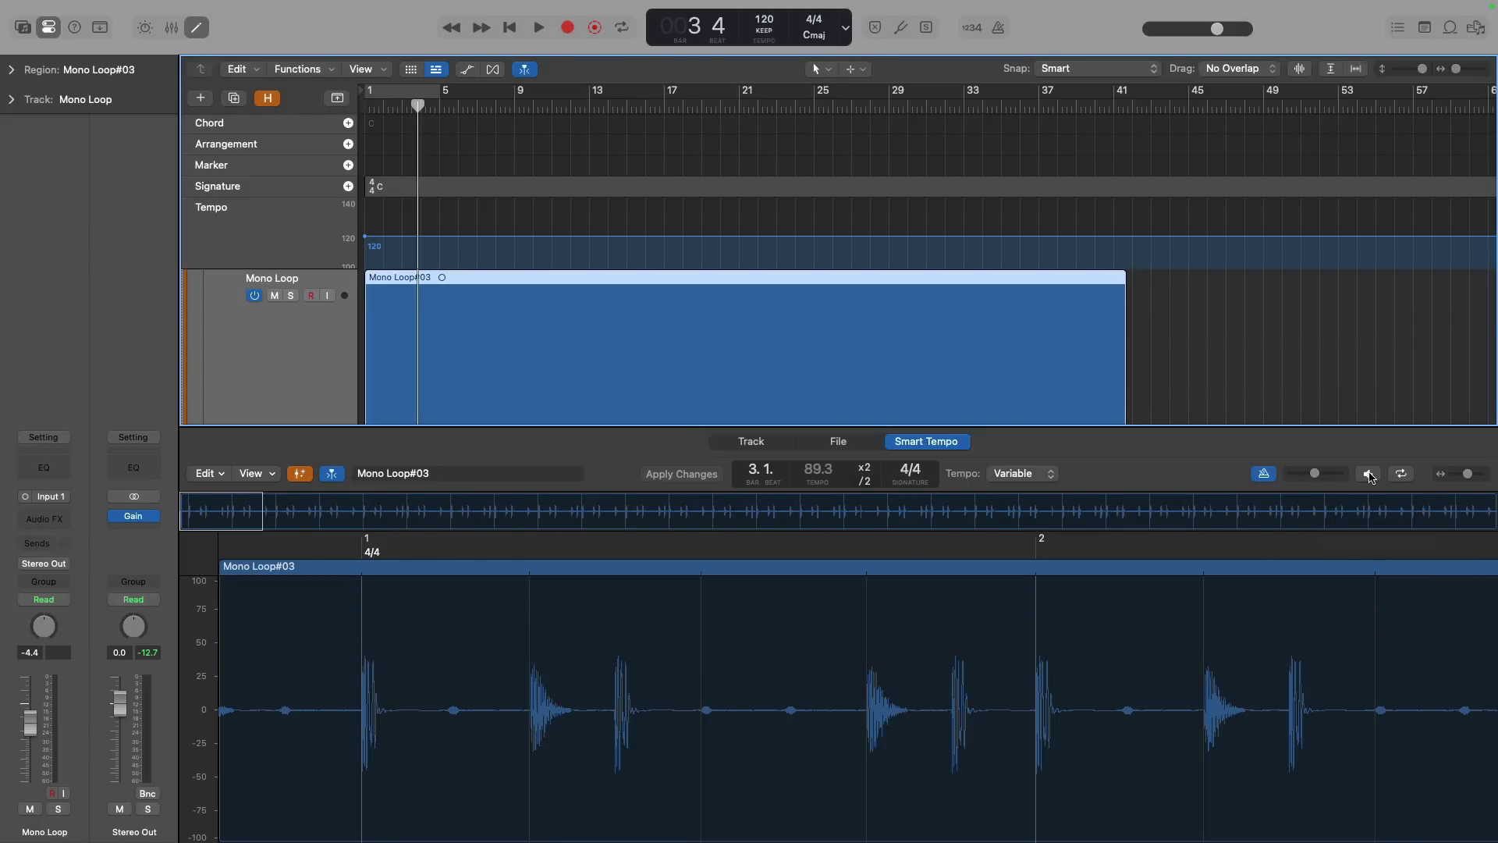
- Preview the analyzed region against the editor's metronome, including once more from its beginning
{"action": "left_click", "coordinate": [1371, 475]}
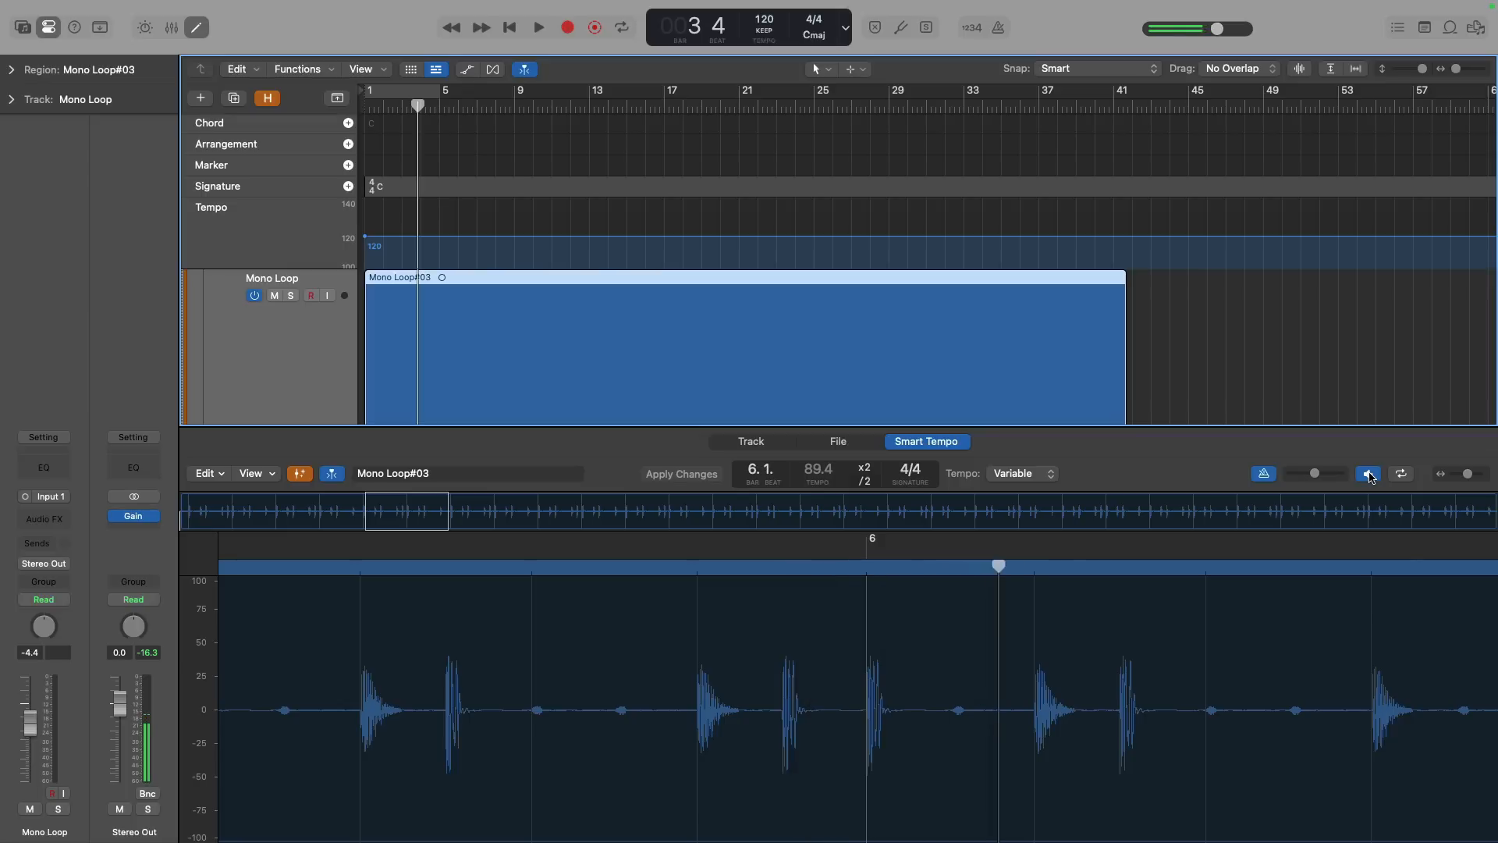
{"action": "left_click", "coordinate": [1369, 475]}
{"action": "scroll", "coordinate": [438, 745], "scroll_direction": "down", "scroll_amount": 3}
{"action": "scroll", "coordinate": [438, 745], "scroll_direction": "down", "scroll_amount": 5}
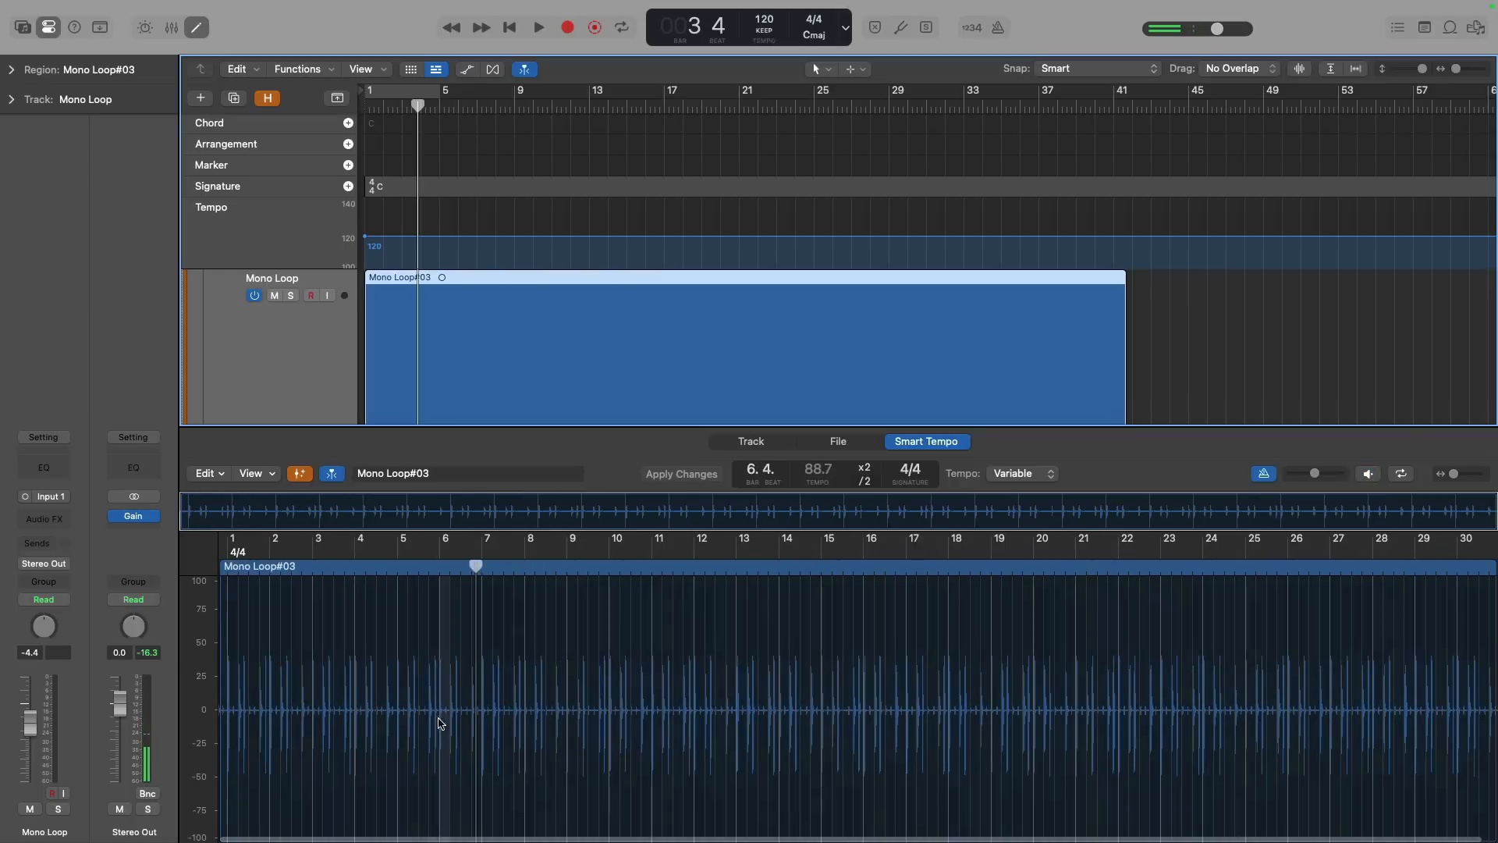
{"action": "left_click", "coordinate": [226, 568]}
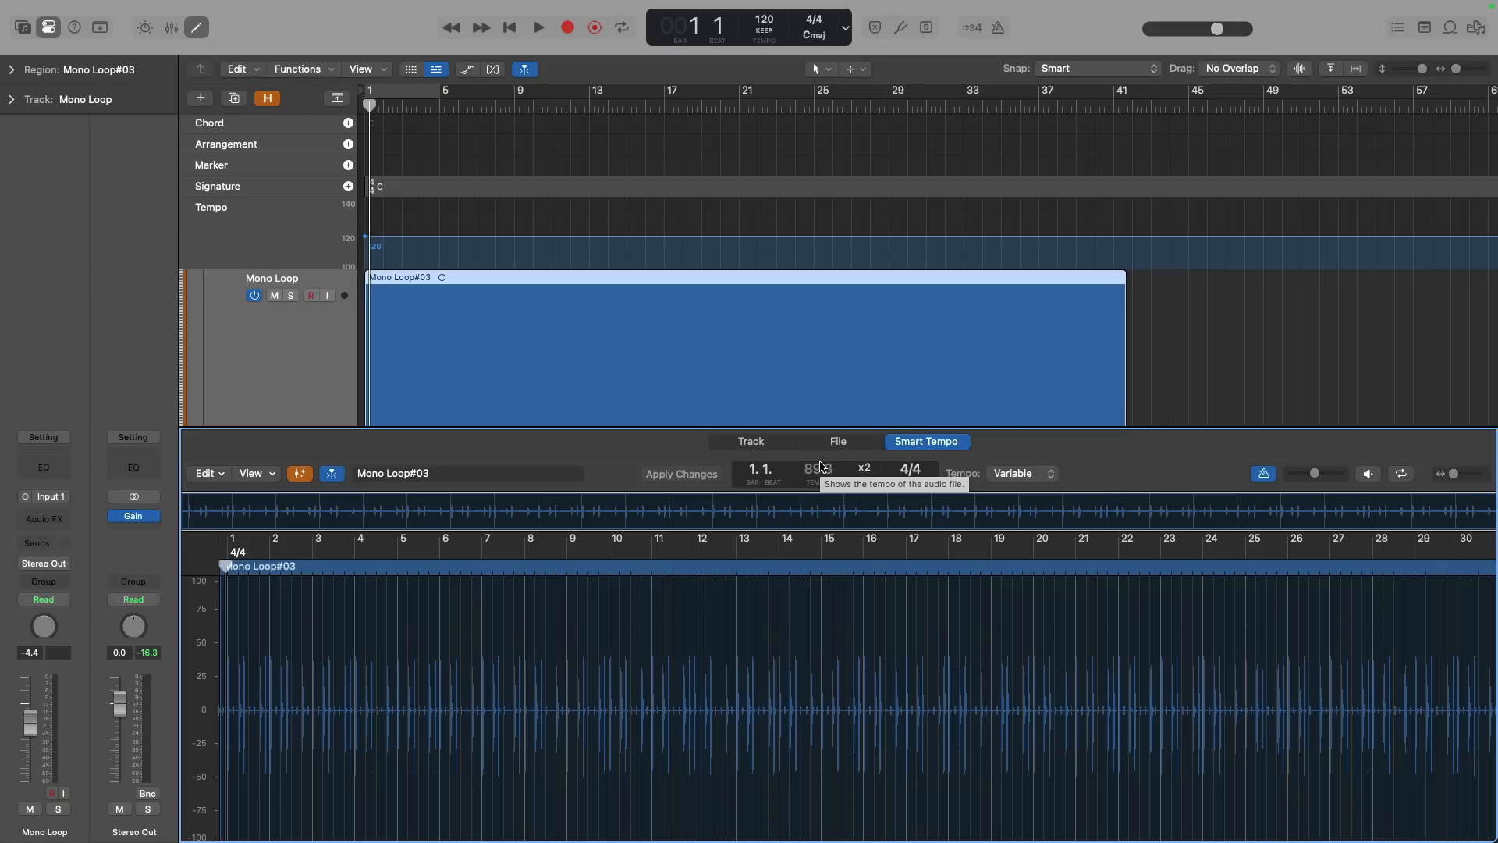
{"action": "left_click", "coordinate": [1359, 479]}
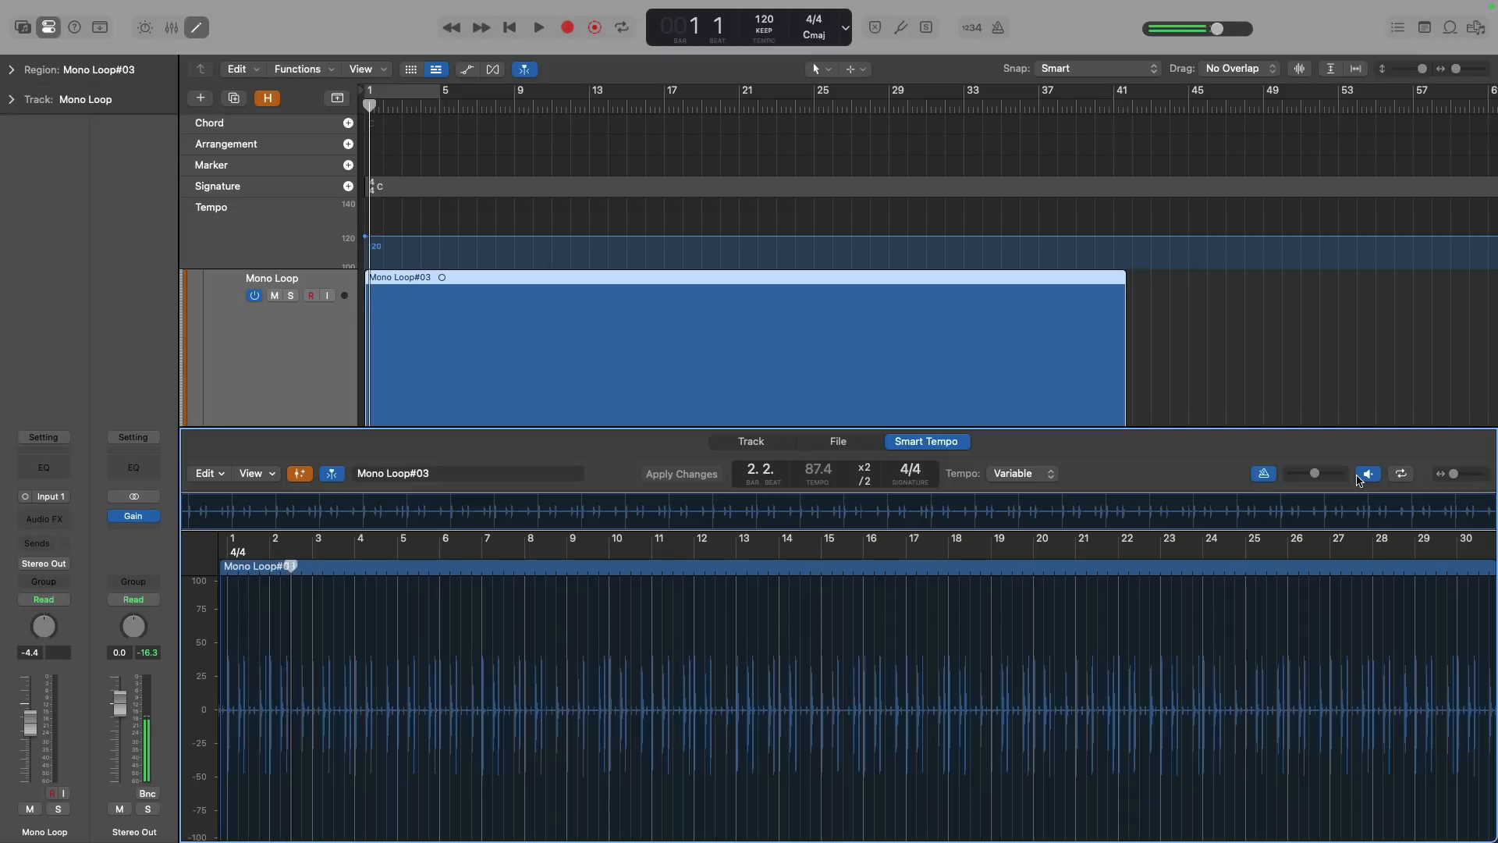
{"action": "left_click", "coordinate": [1360, 479]}
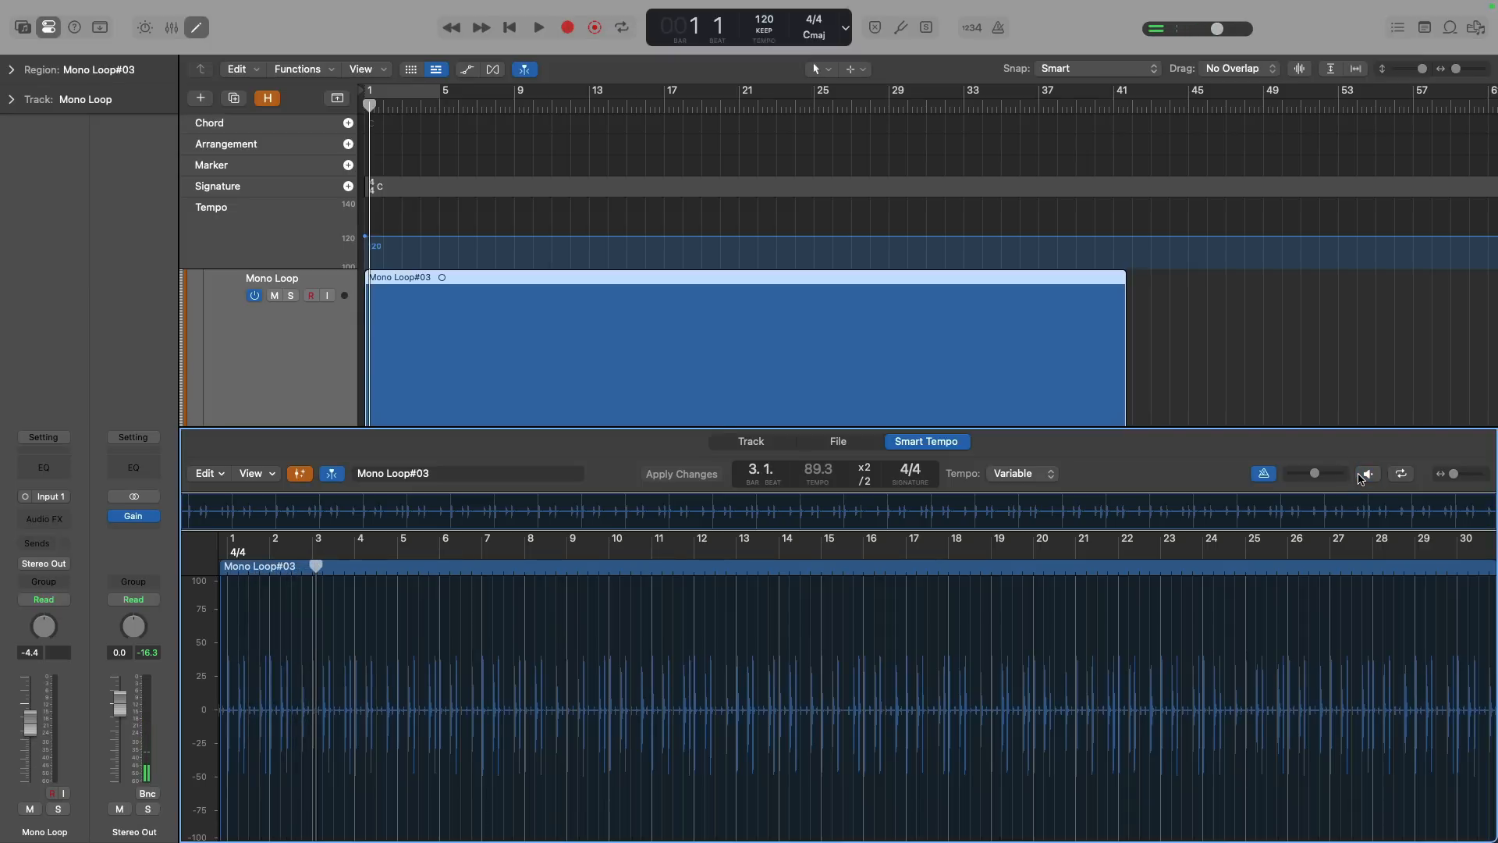
- Display the tempo curve in the Smart Tempo Editor's overview
{"action": "left_click", "coordinate": [266, 476]}
{"action": "left_click", "coordinate": [264, 512]}
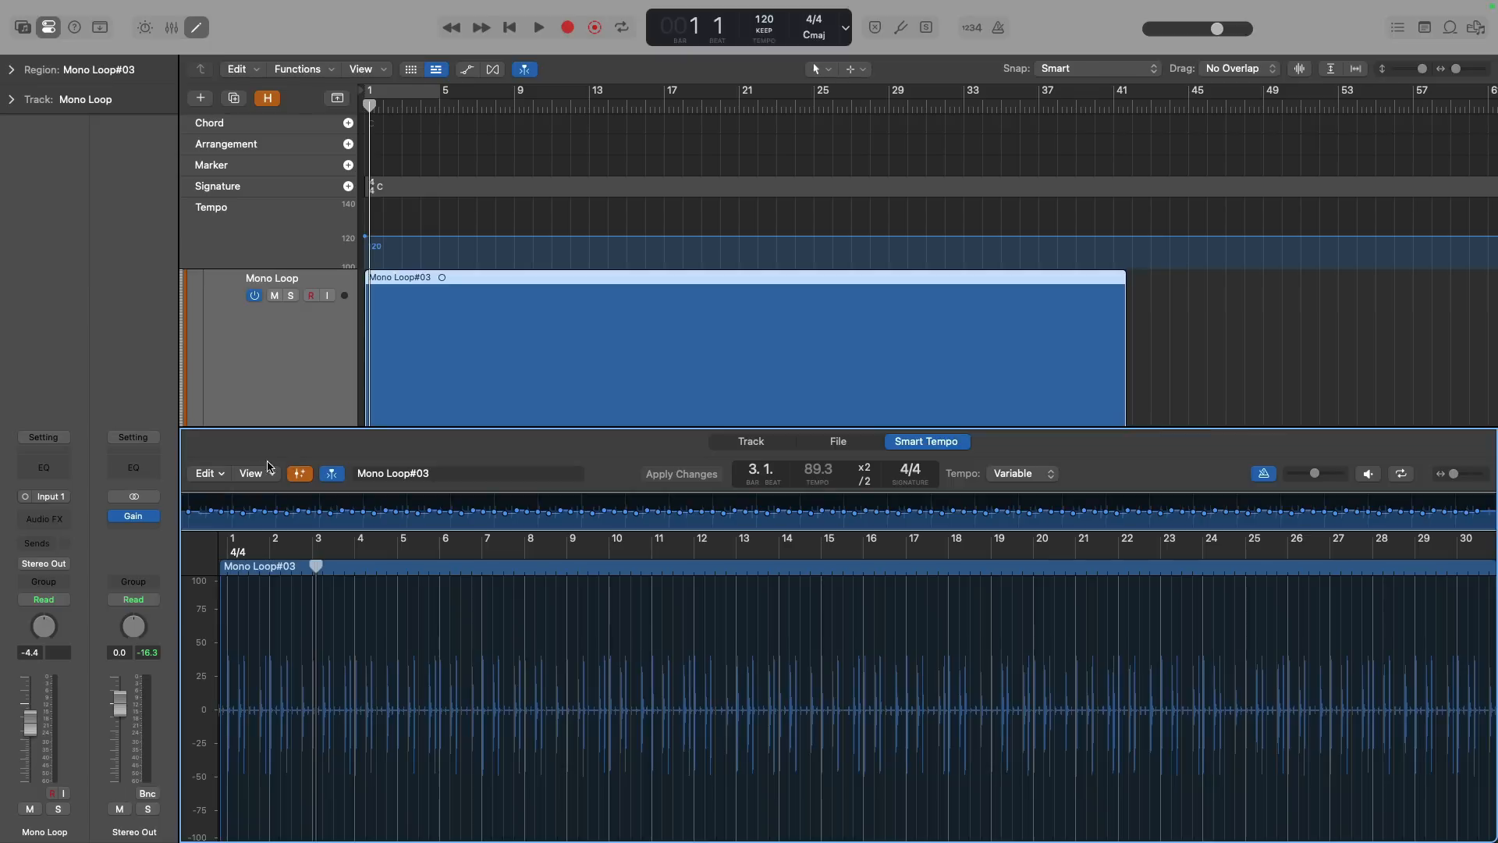
- Apply the region tempo to the project tempo, aligning the downbeat and maintaining the relative positions of all other regions
{"action": "left_click", "coordinate": [220, 473]}
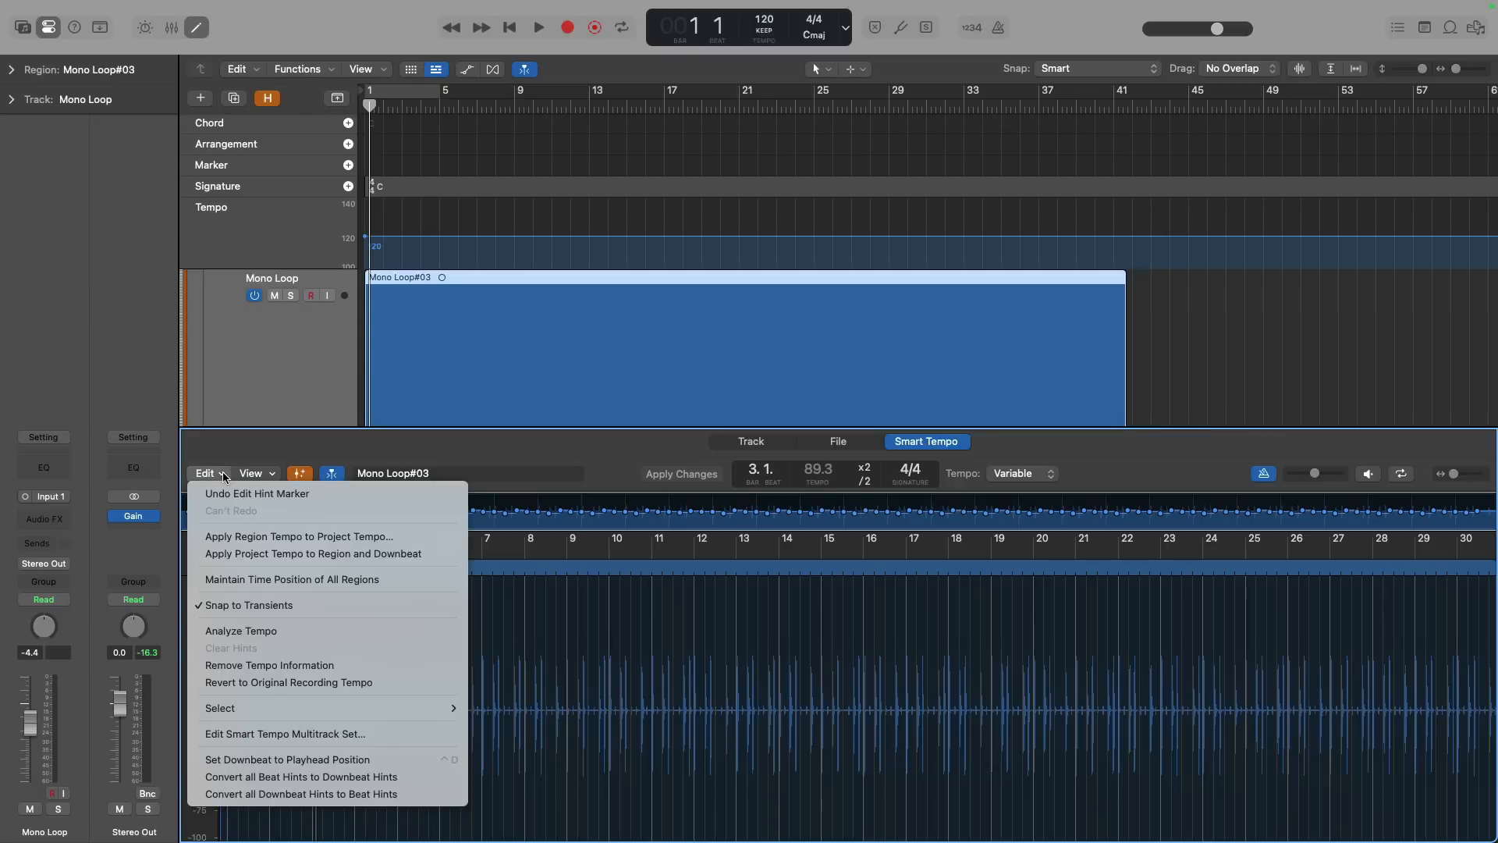
{"action": "left_click", "coordinate": [229, 539]}
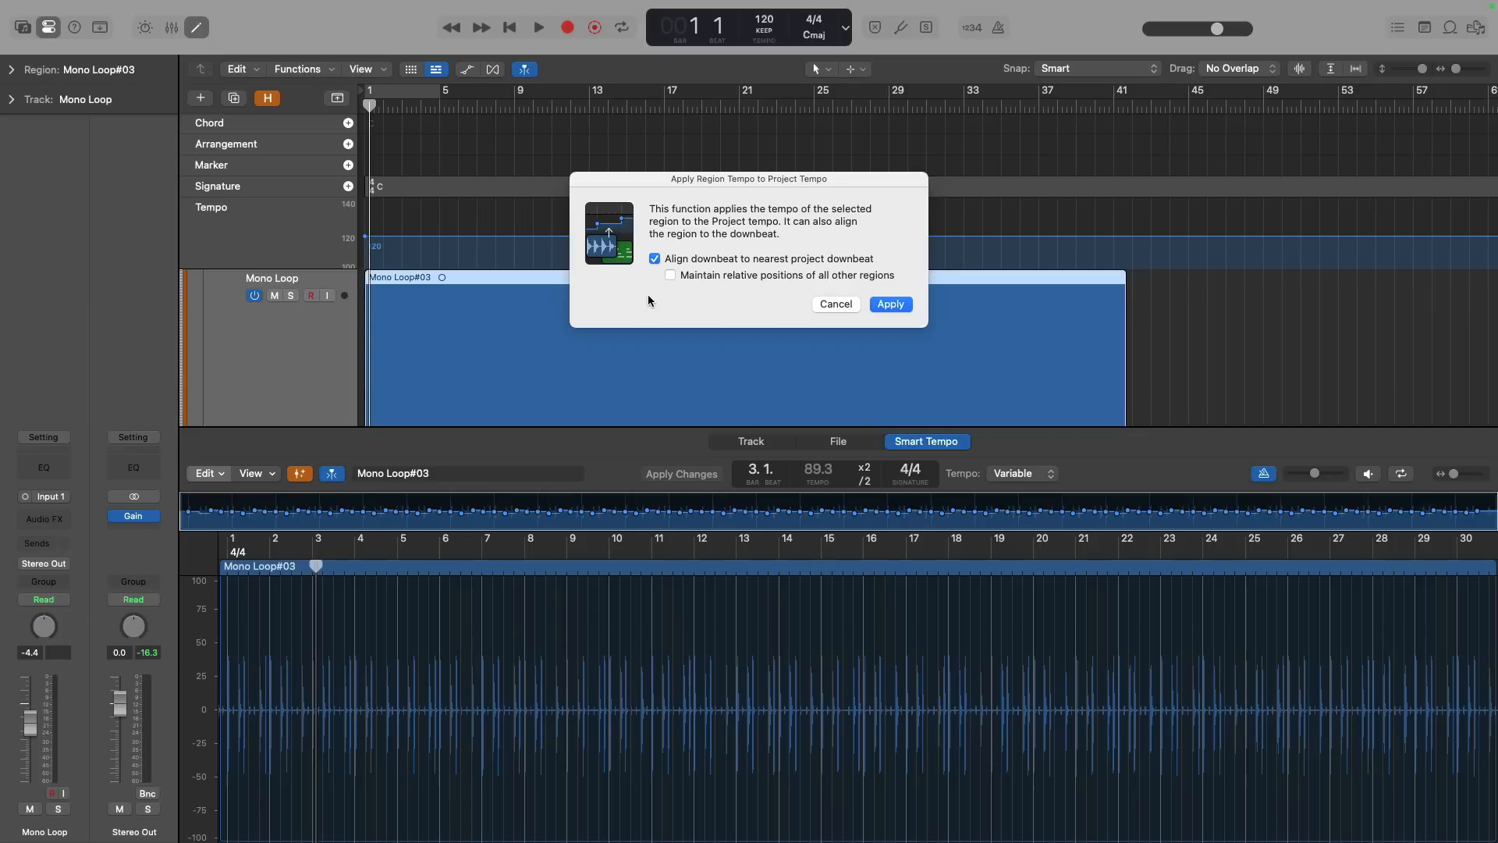
{"action": "left_click", "coordinate": [670, 276]}
{"action": "left_click", "coordinate": [890, 305]}
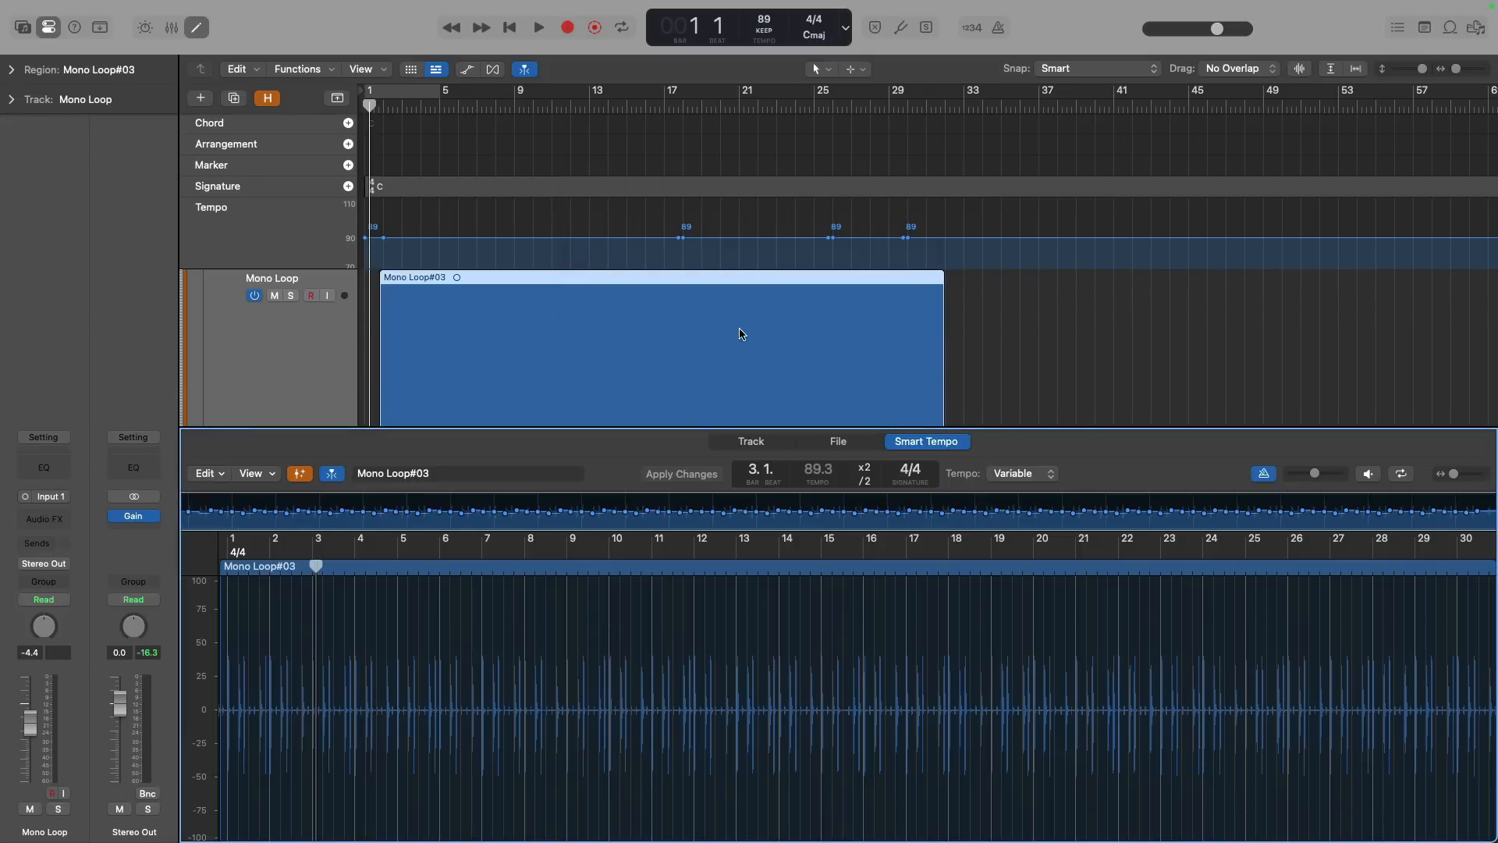
- Close the editor, fit the Mono Loop region in the tracks area, and move the playhead to bar 11, beat 4
{"action": "key", "text": "e"}
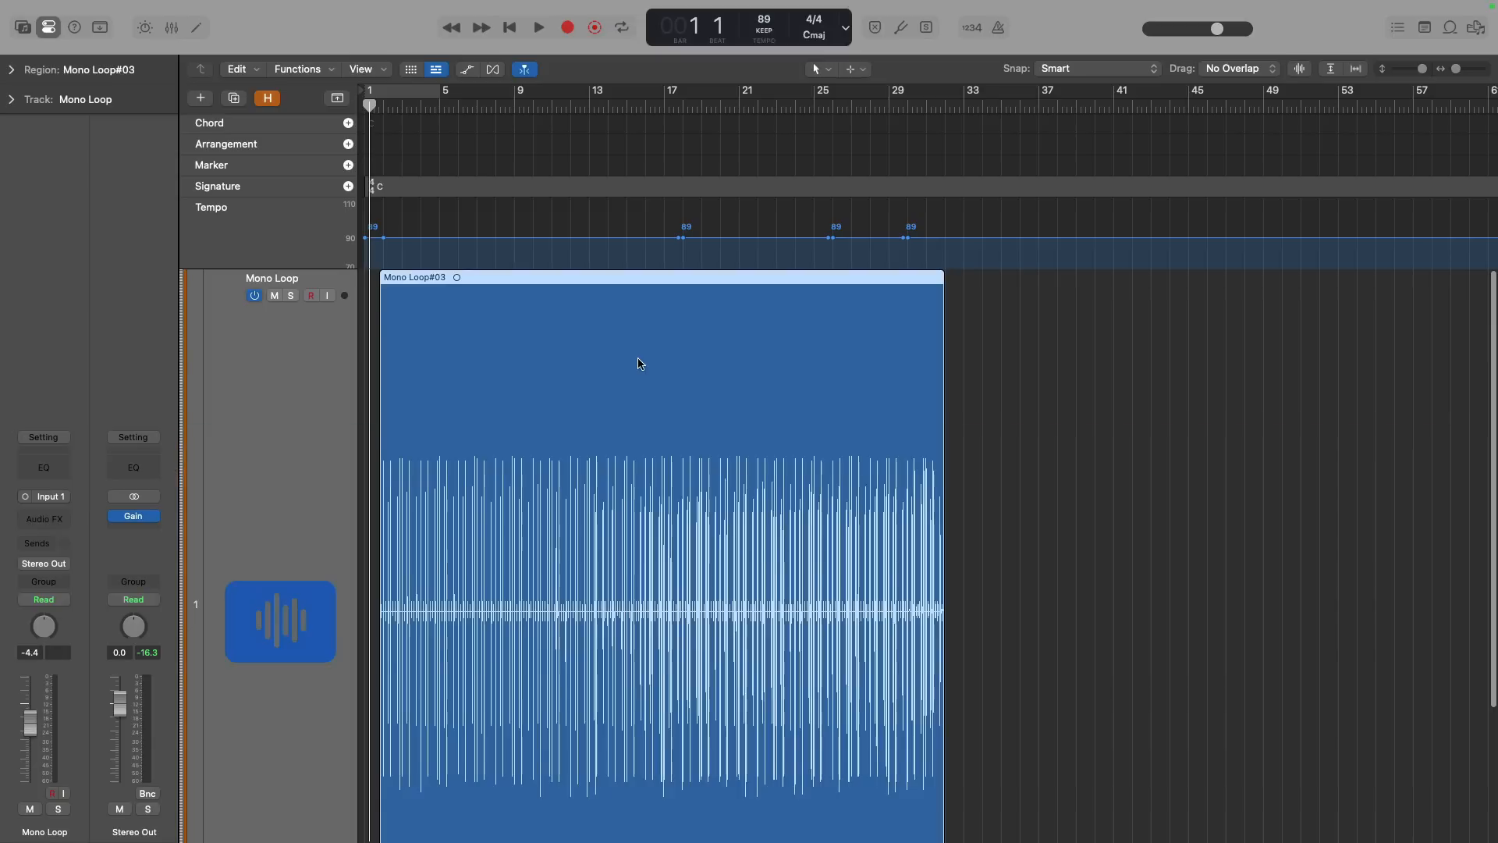
{"action": "left_click_drag", "start_coordinate": [956, 718], "coordinate": [351, 363]}
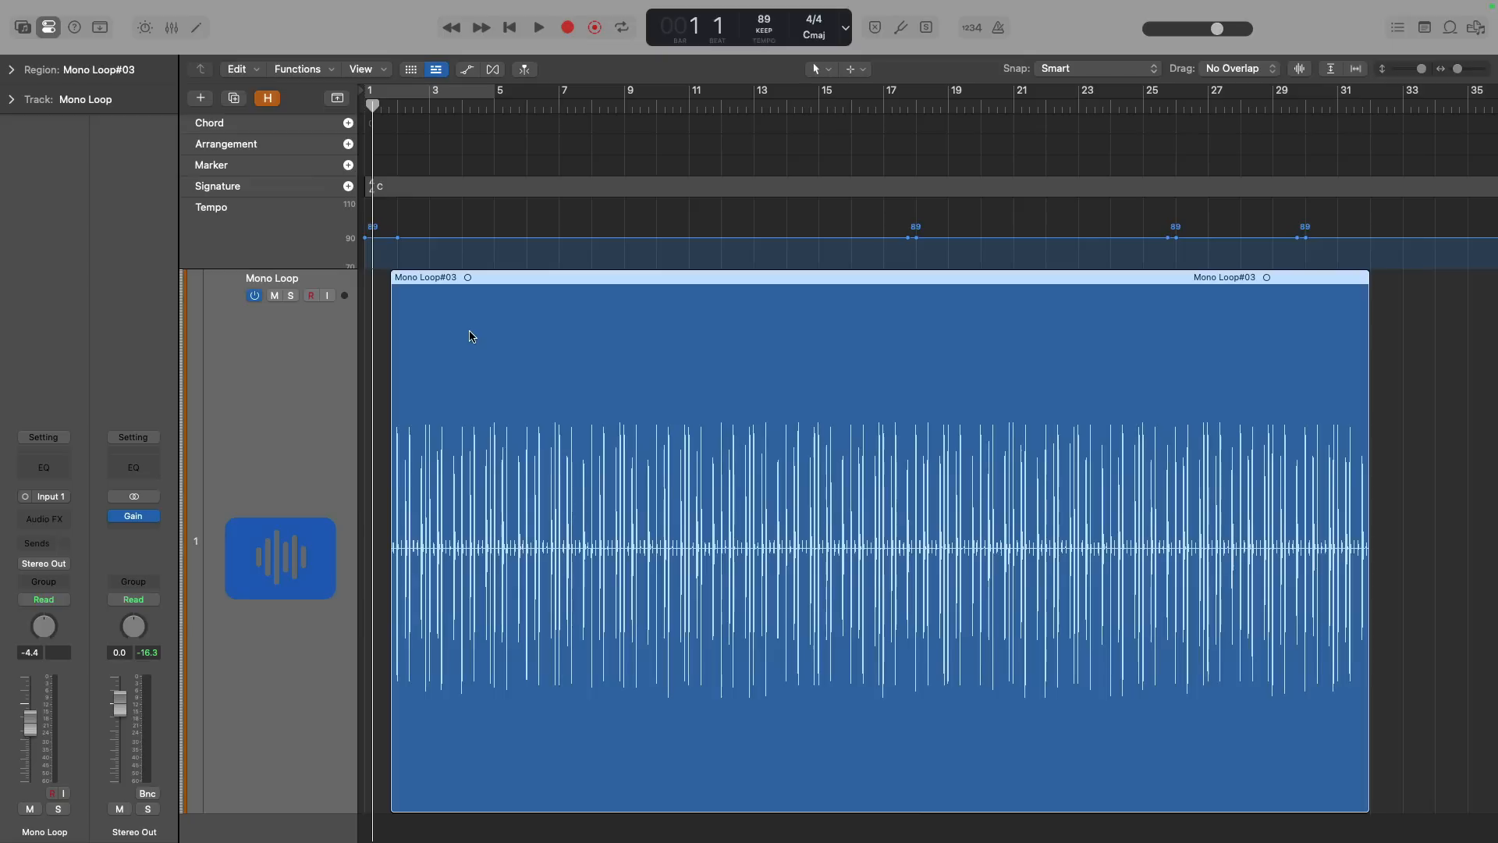
{"action": "left_click_drag", "start_coordinate": [445, 106], "coordinate": [713, 106]}
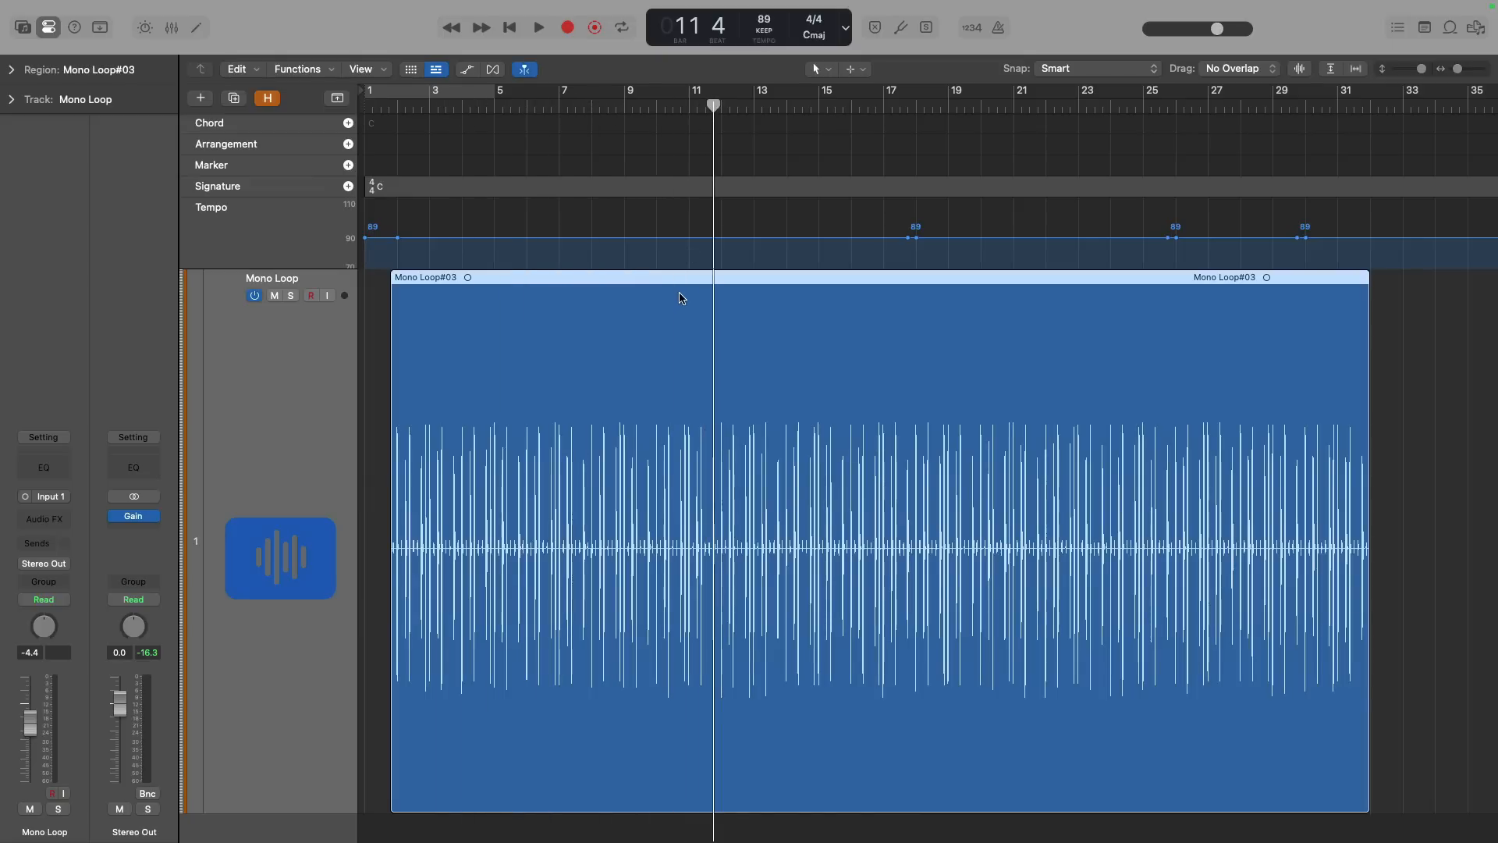
- Display the project's tempo event list beside the tracks area to review the events created for the Mono Loop region
{"action": "left_click", "coordinate": [1399, 30]}
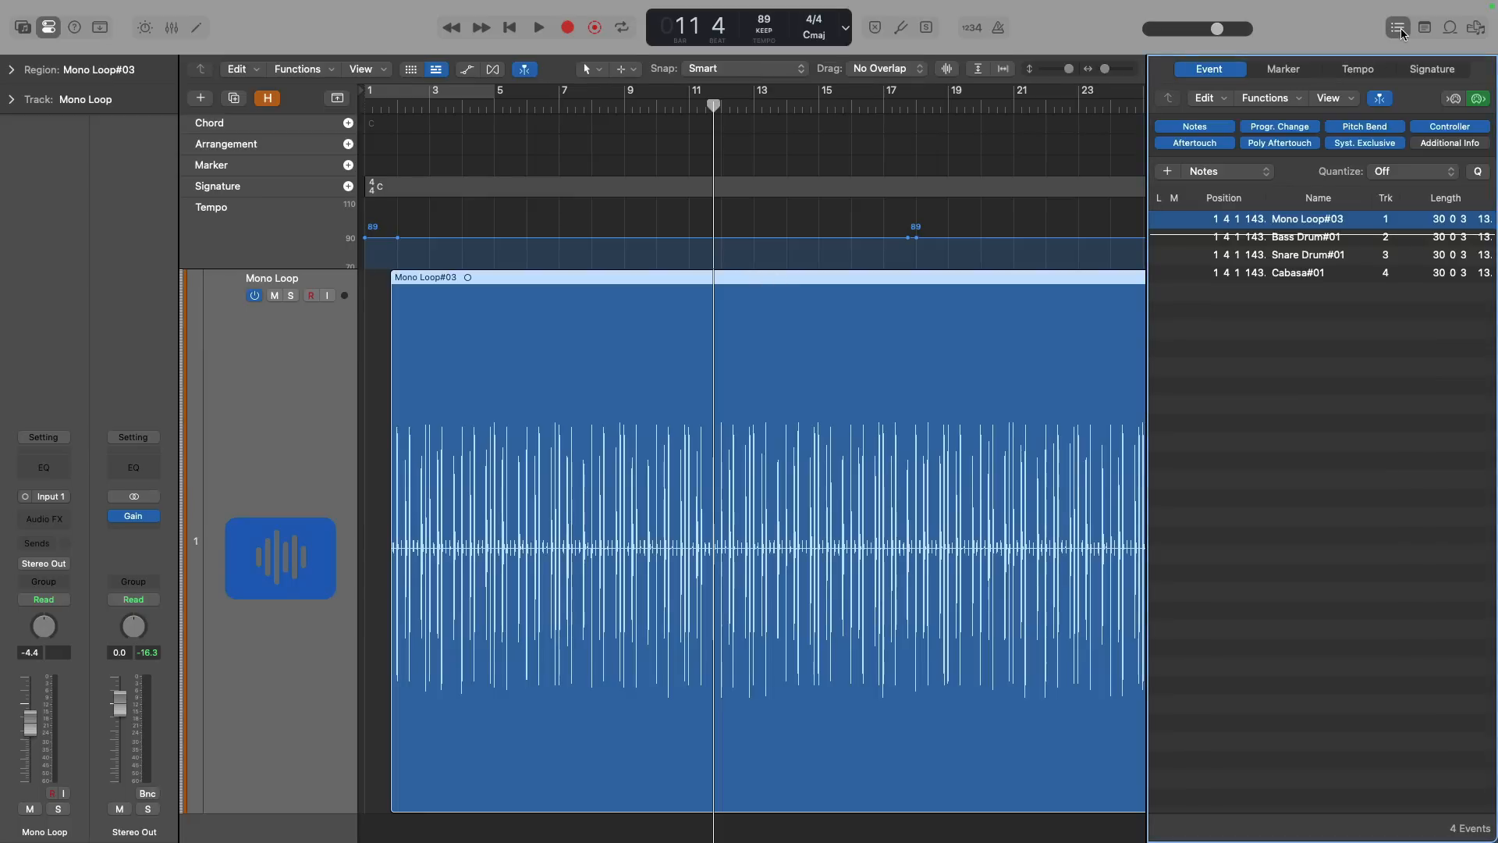
{"action": "left_click", "coordinate": [1357, 69]}
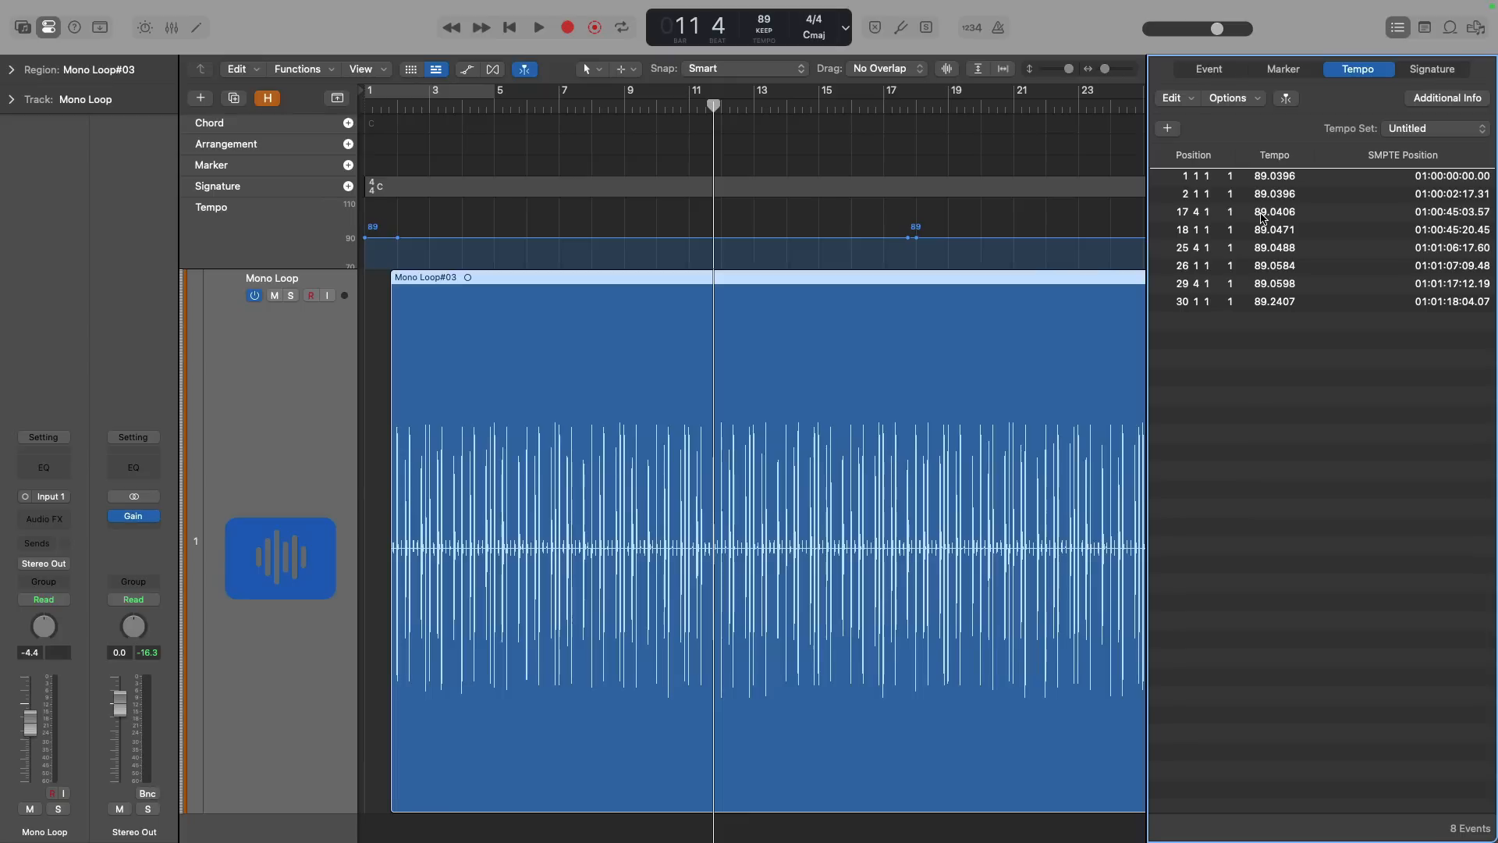
{"action": "key", "text": "super+Left"}
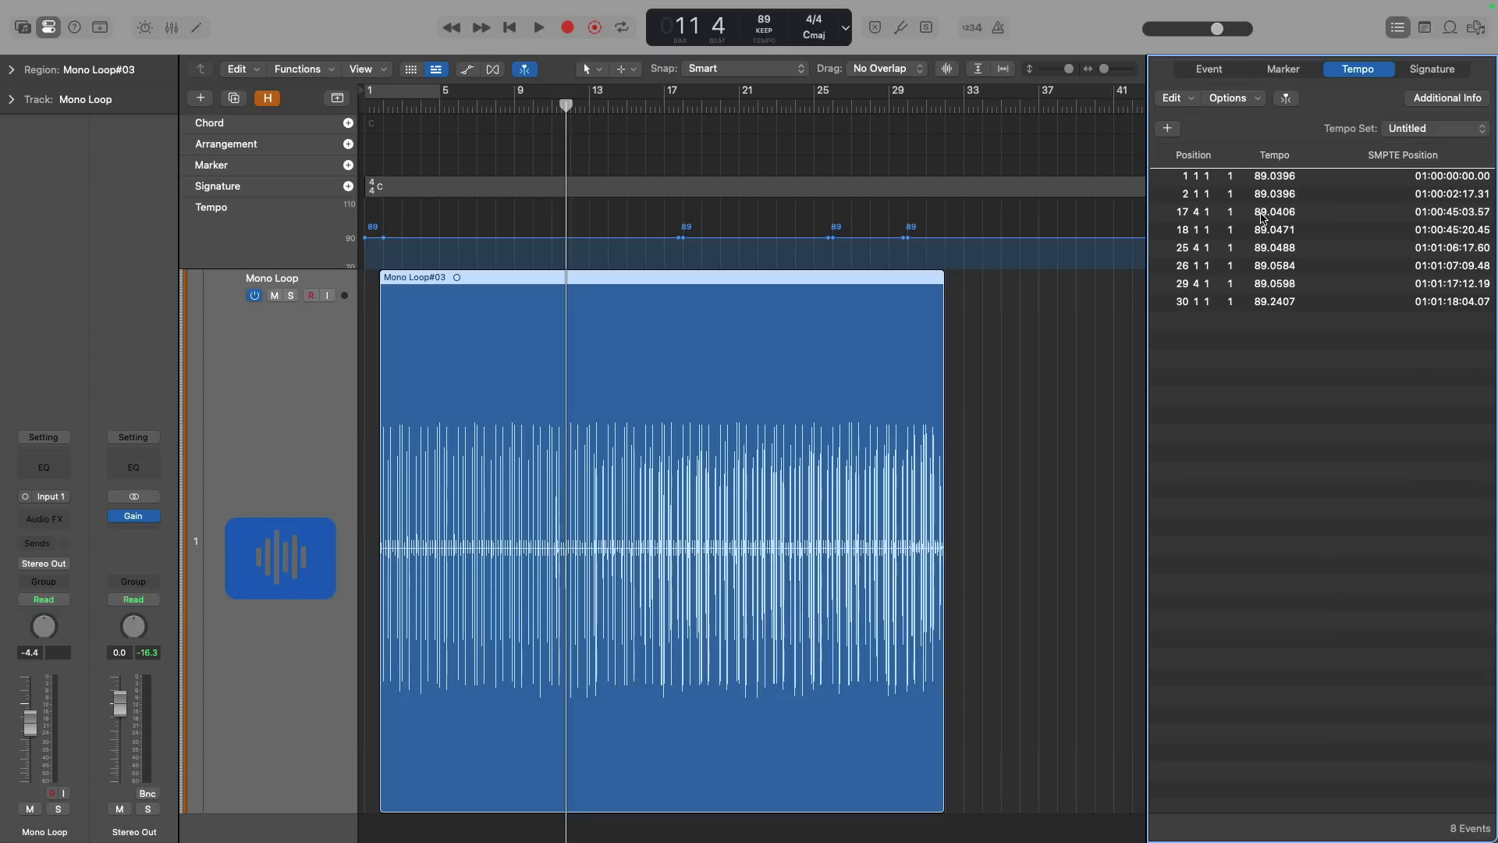
- Turn on the metronome and preview the Mono Loop region against it from bar 2
{"action": "left_click", "coordinate": [618, 437], "text": "ctrl+alt"}
{"action": "left_click", "coordinate": [415, 108]}
{"action": "key", "text": "space"}
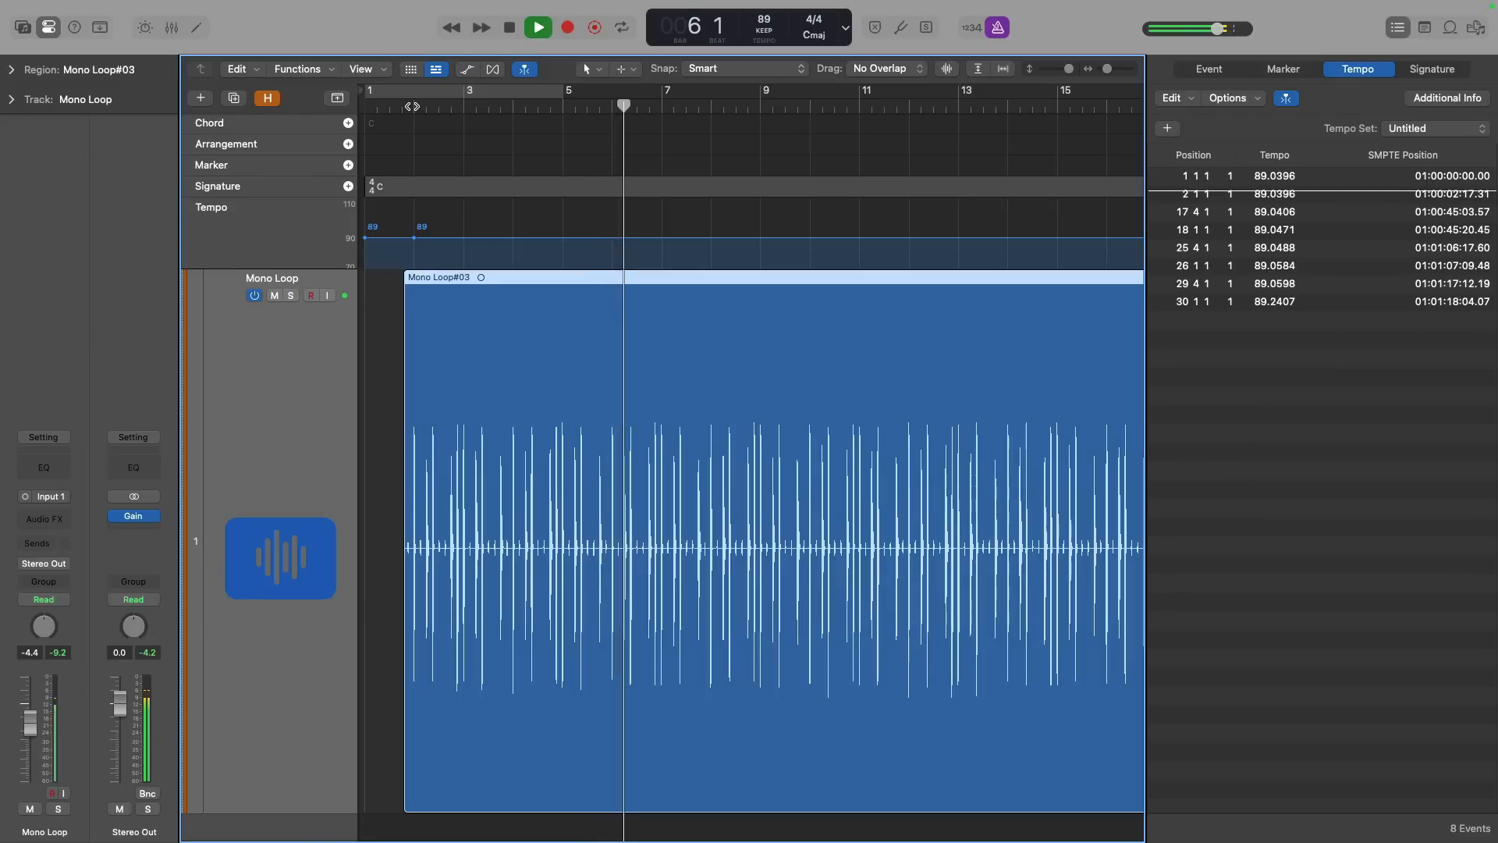
{"action": "key", "text": "space"}
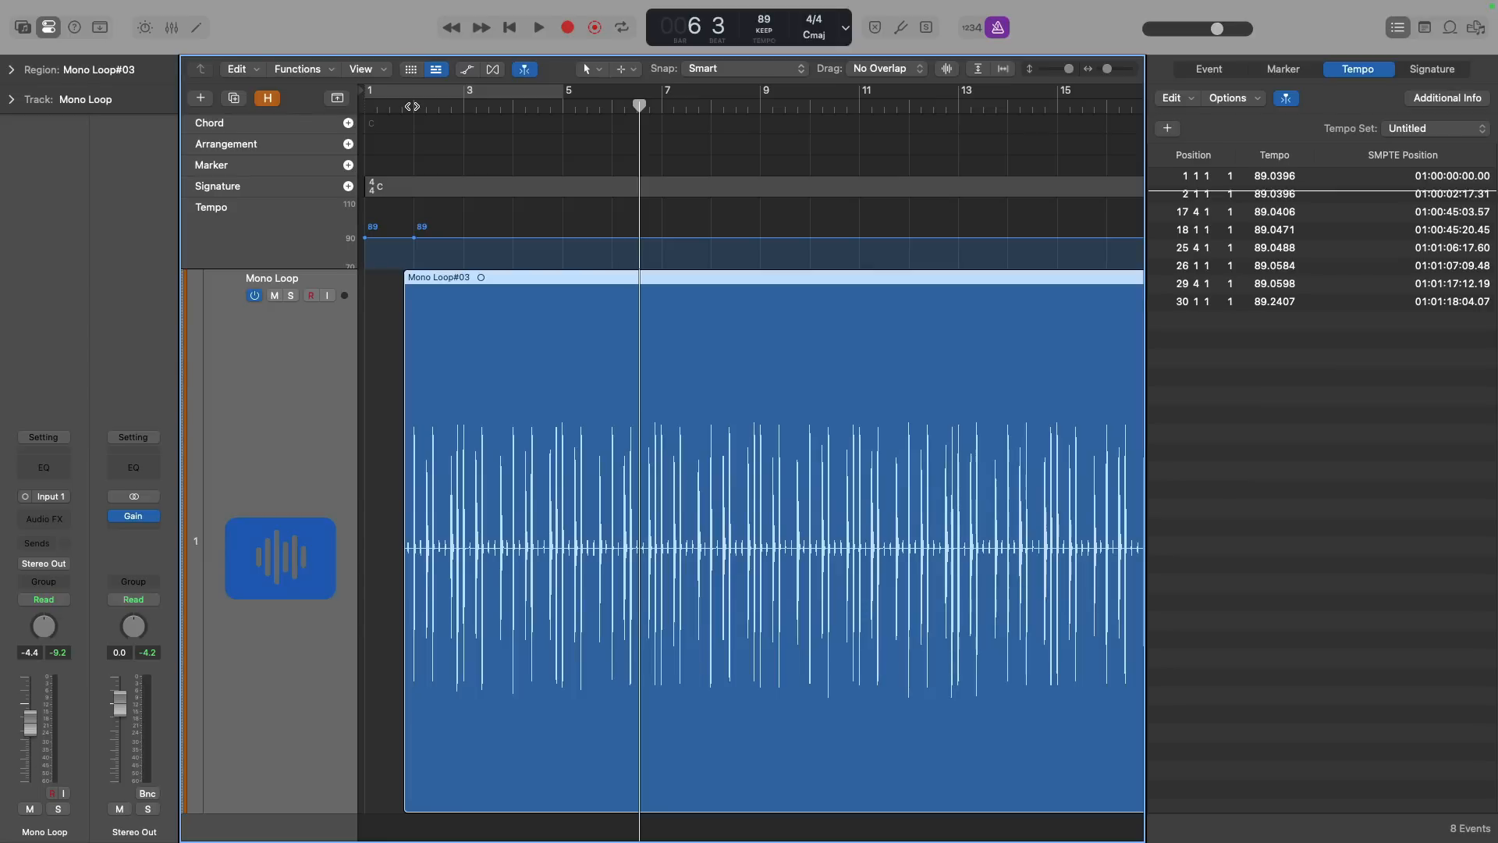
- Reopen the Smart Tempo Editor for the Mono Loop region
{"action": "key", "text": "e"}
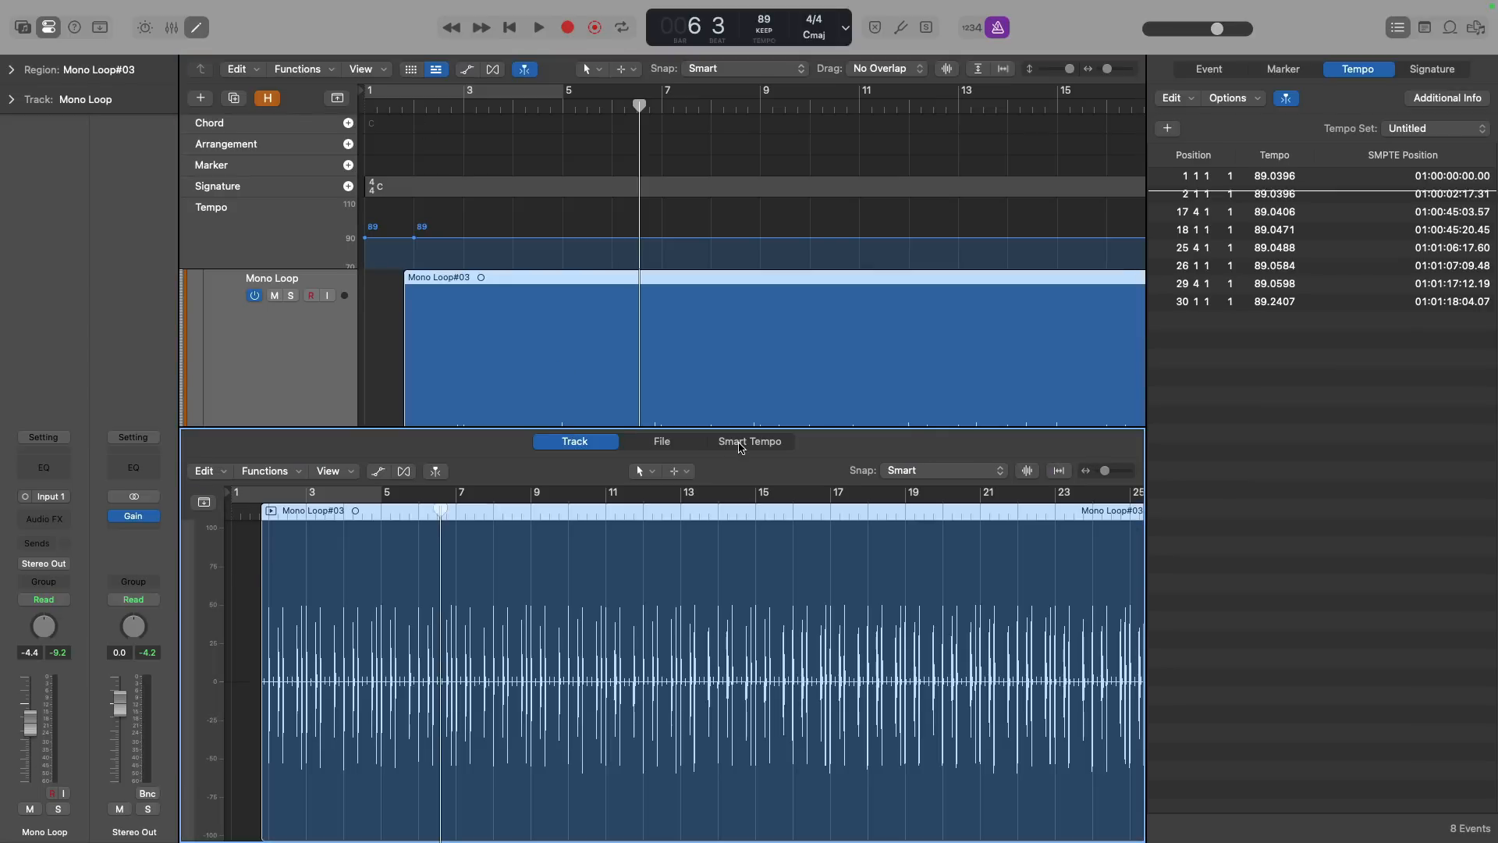
{"action": "left_click", "coordinate": [741, 443]}
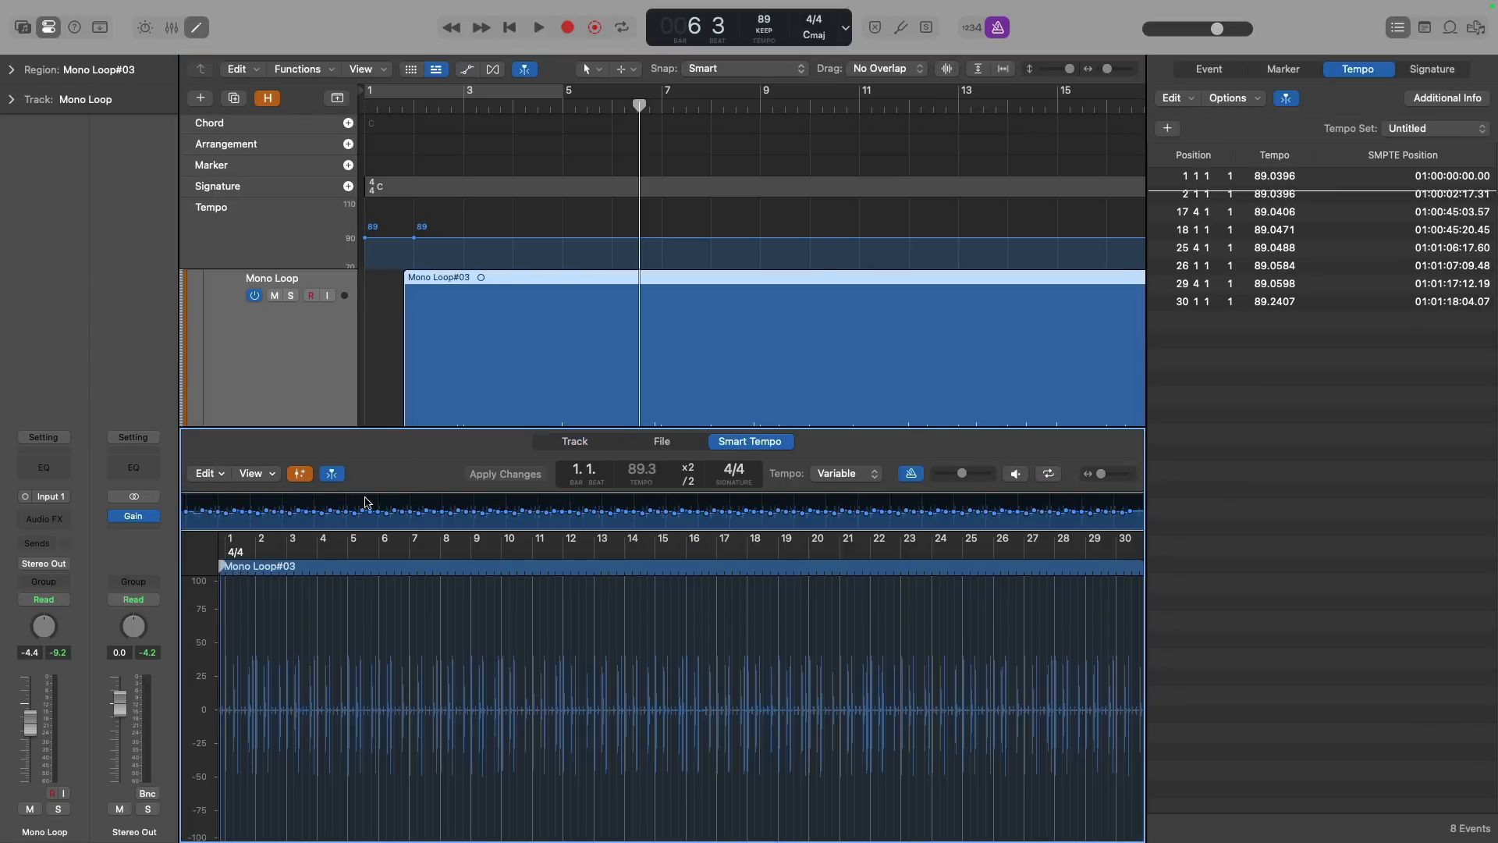
{"action": "left_click", "coordinate": [225, 475]}
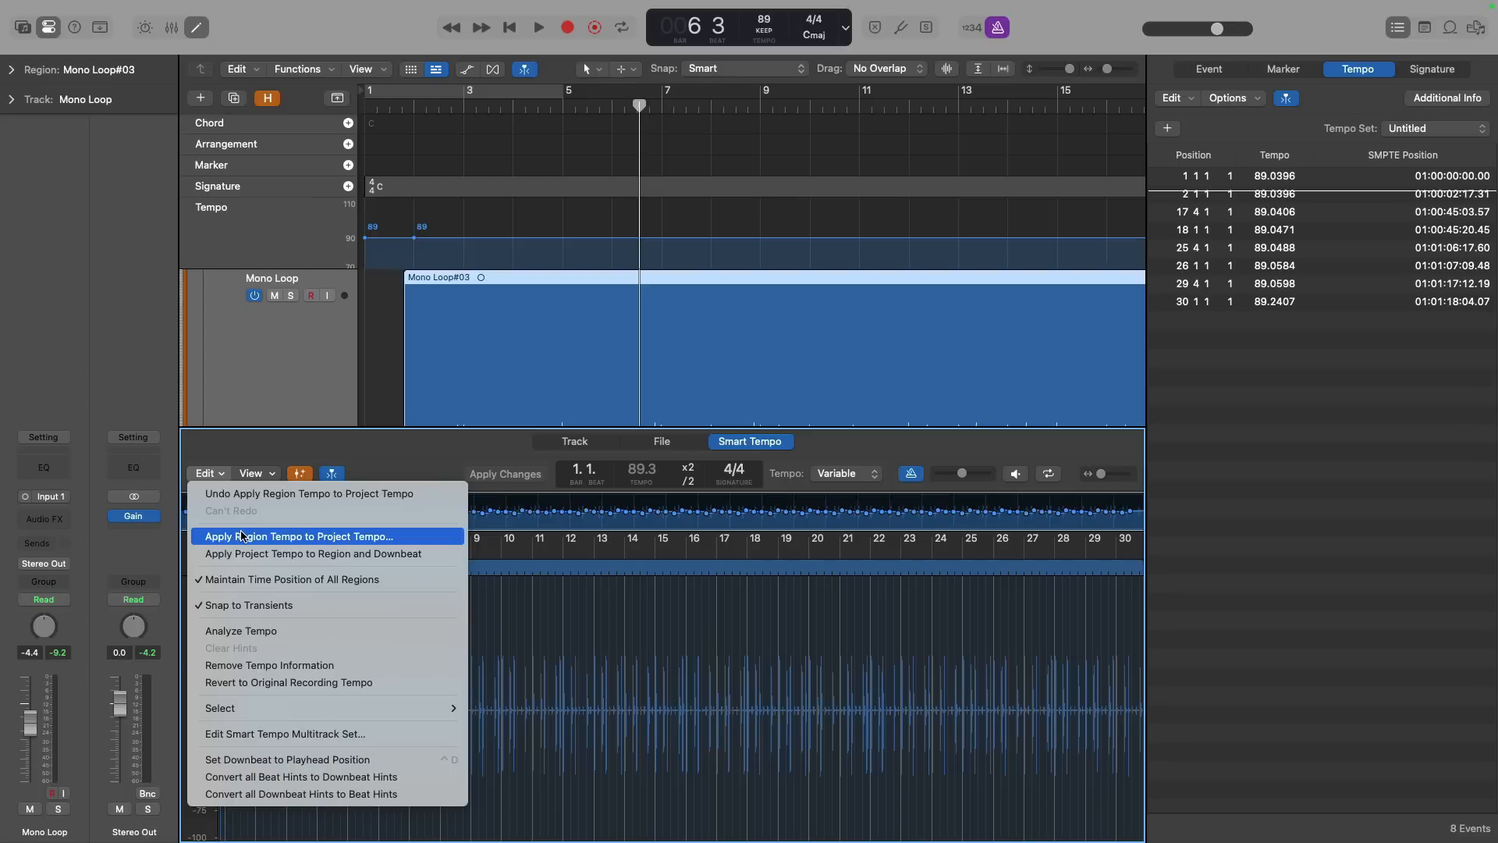
{"action": "left_click", "coordinate": [404, 463]}
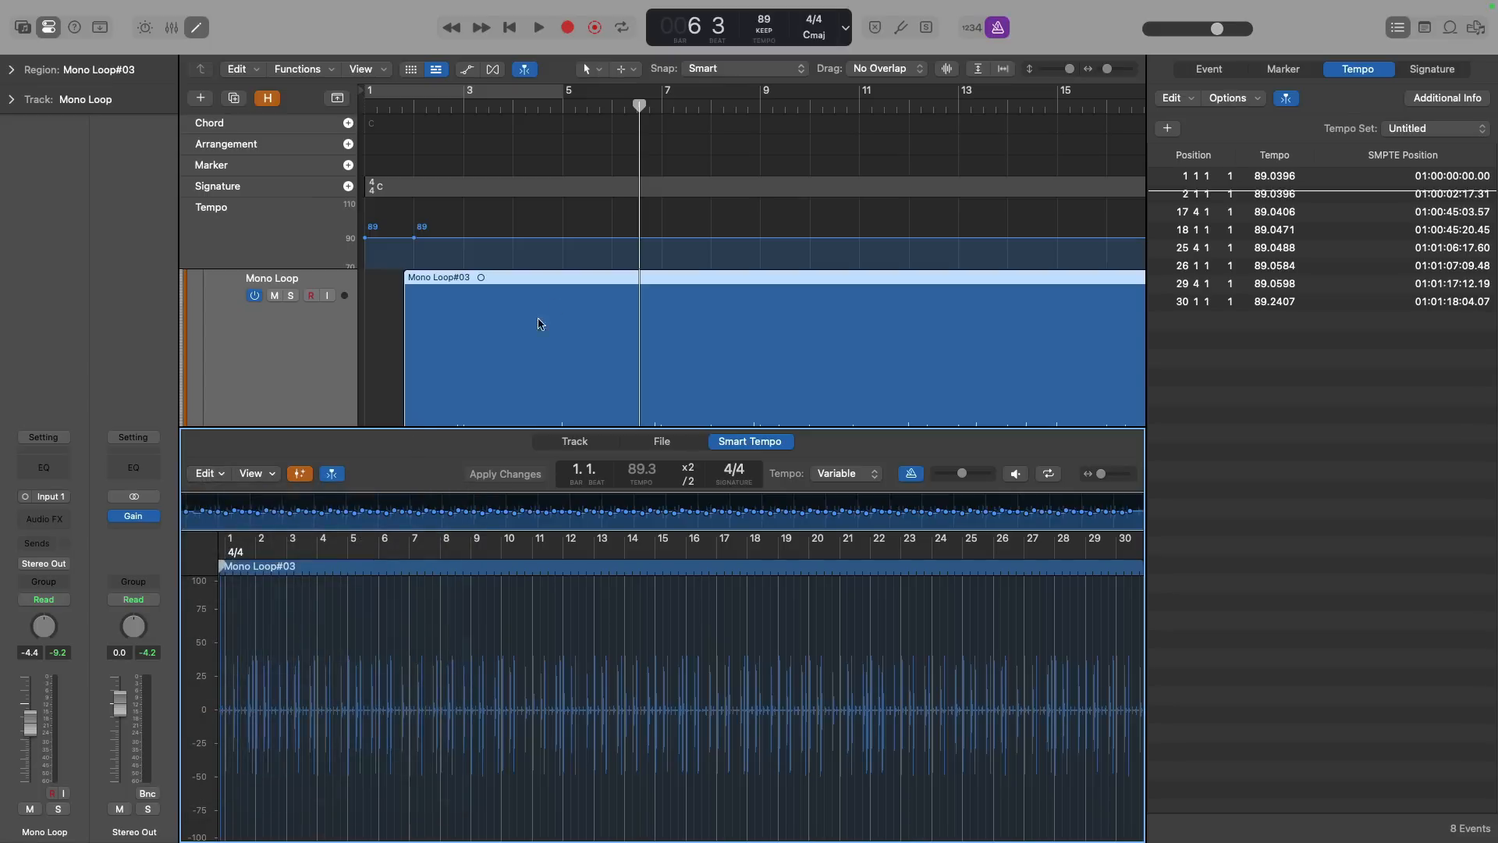
- Set the Export Tempo Resolution to Beats in the project's Smart Tempo settings
{"action": "left_click", "coordinate": [777, 40]}
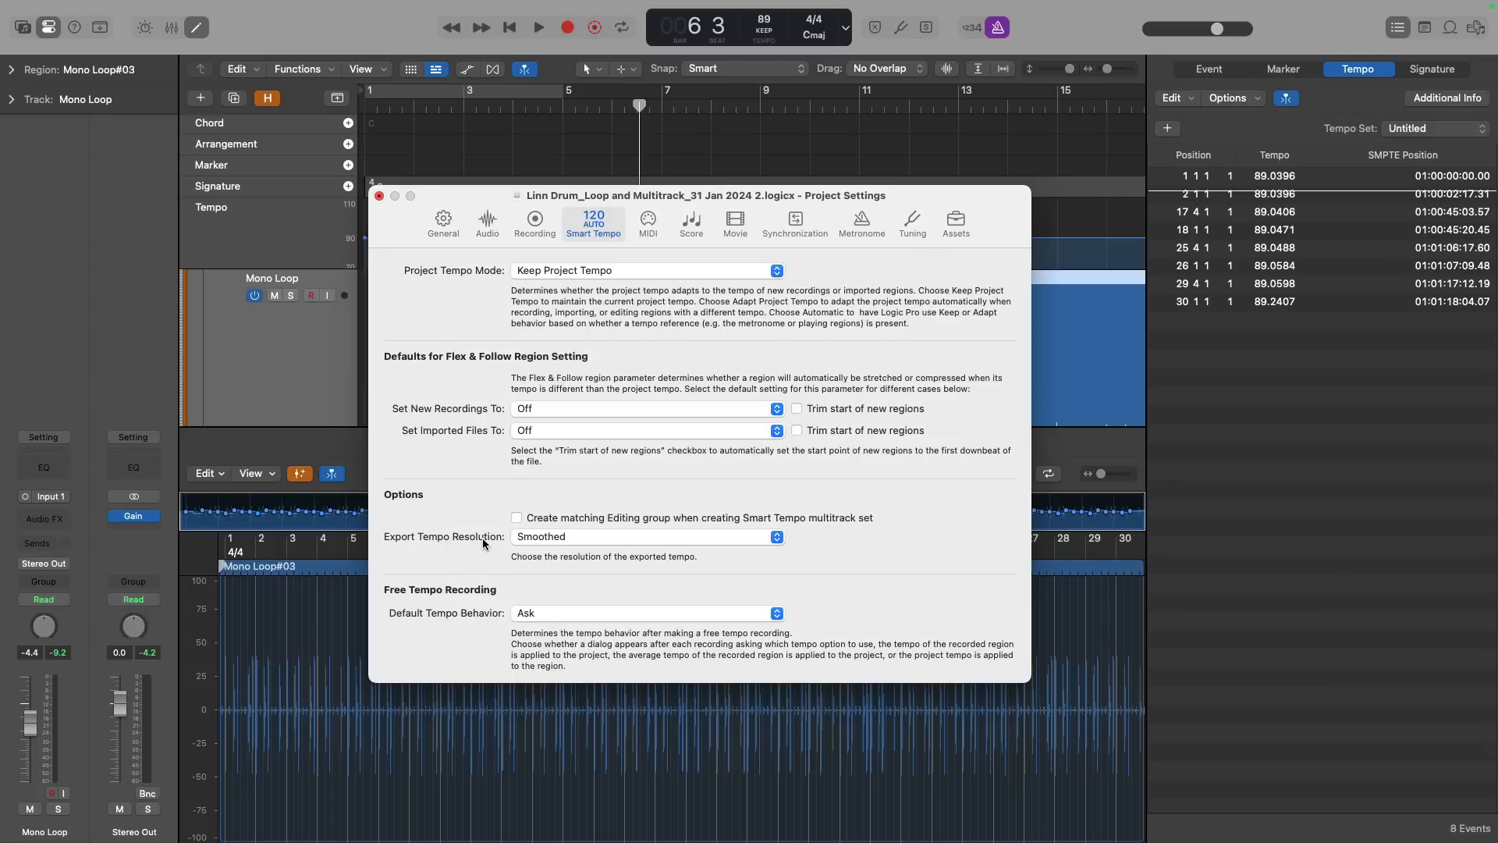
{"action": "left_click", "coordinate": [570, 536]}
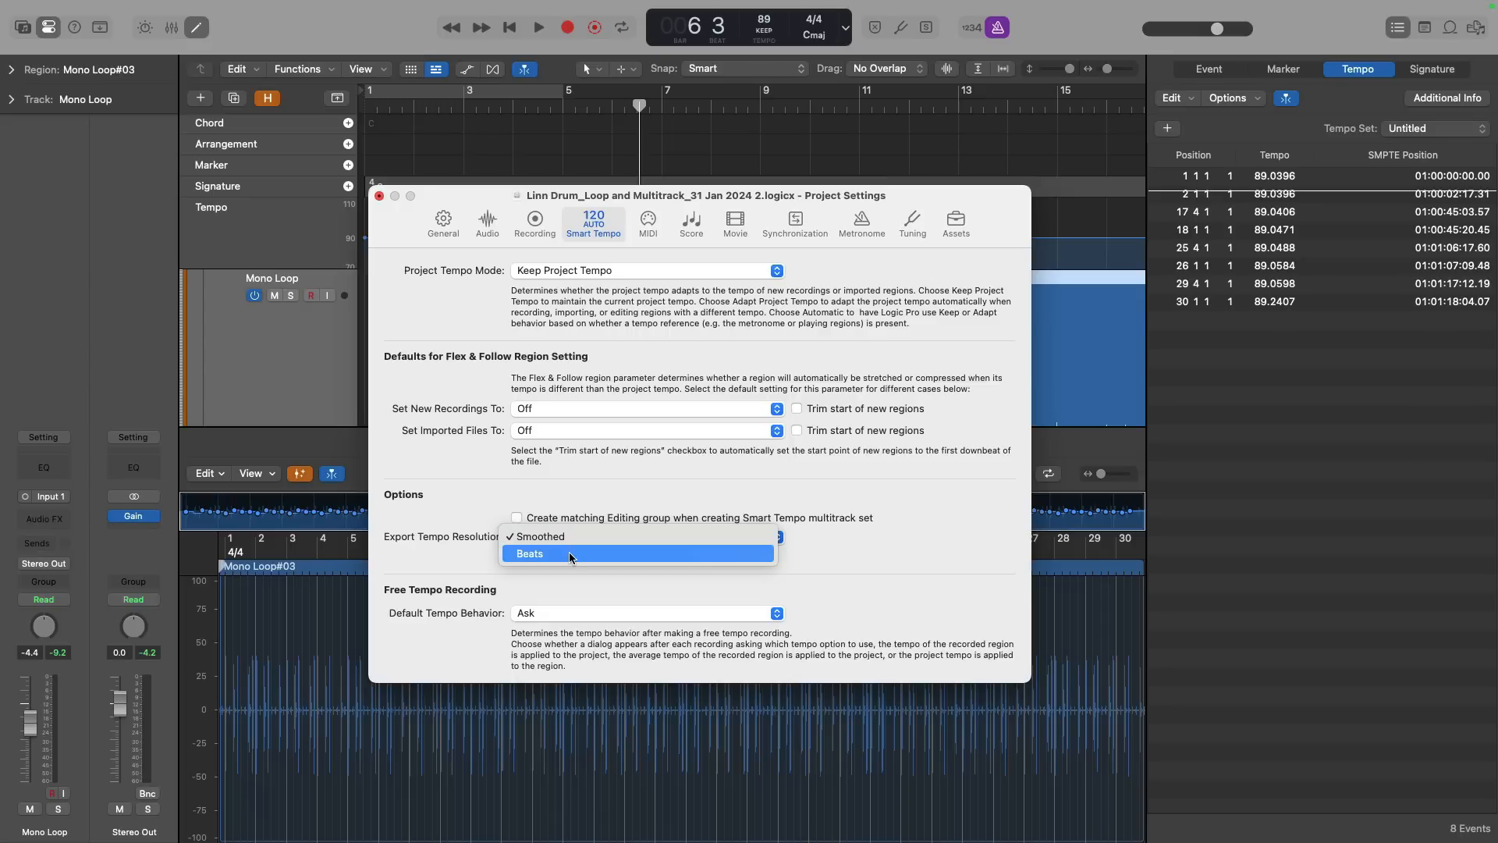
{"action": "left_click", "coordinate": [569, 551]}
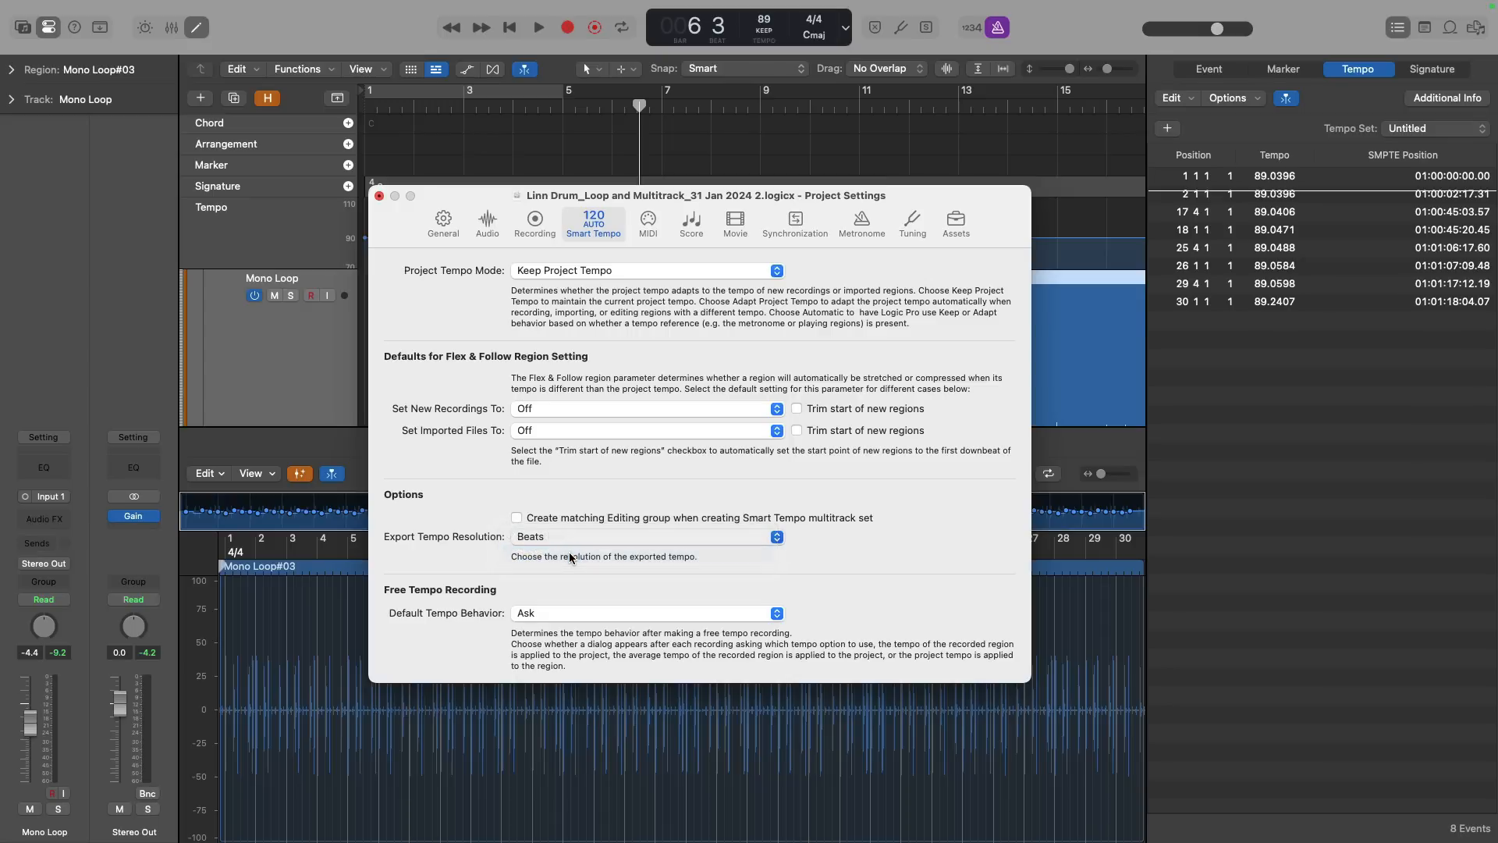
{"action": "left_click", "coordinate": [379, 196]}
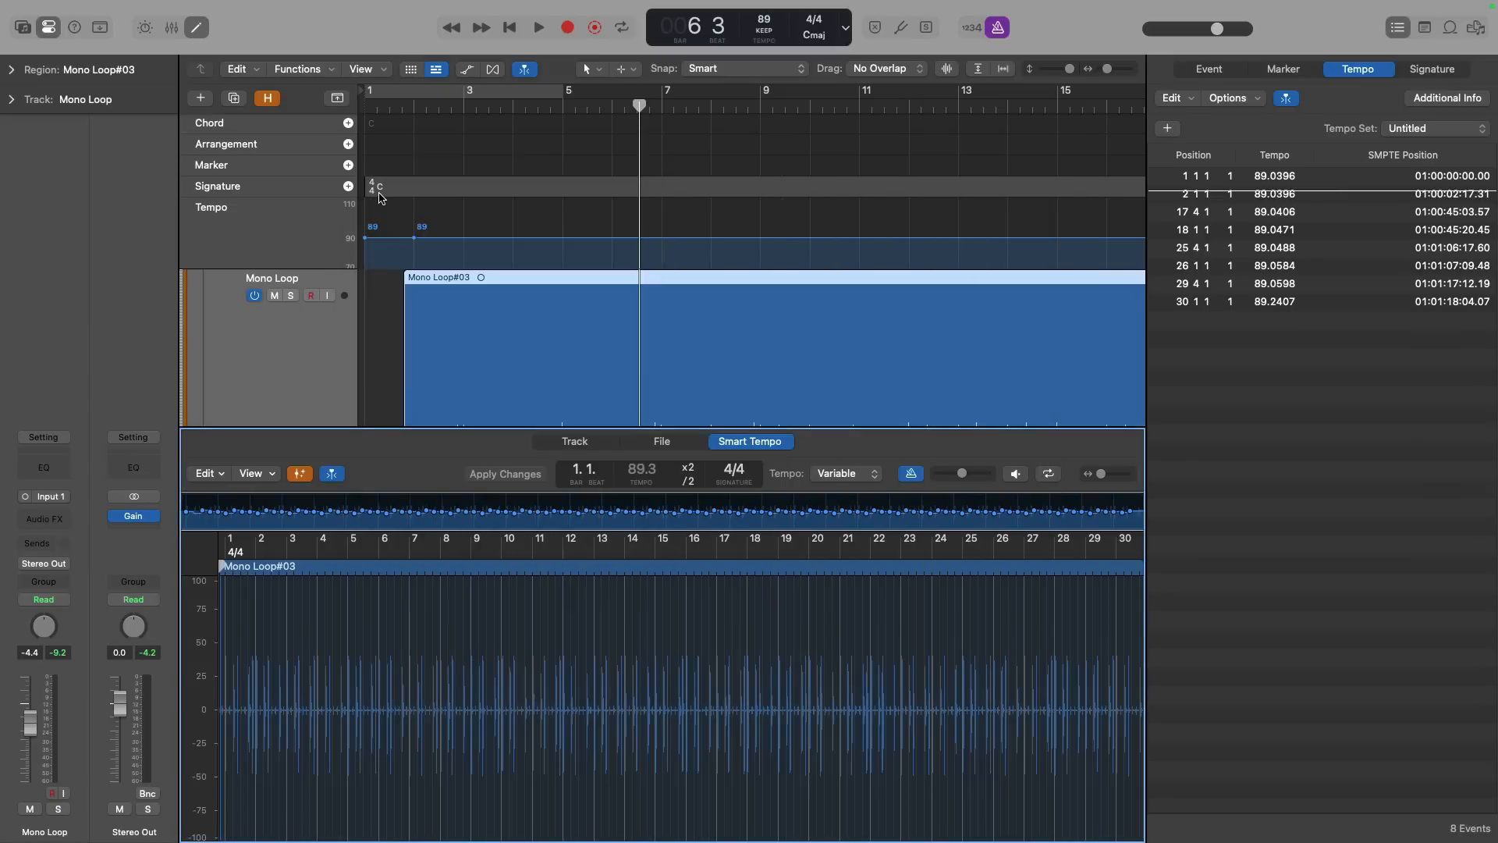
- Reapply the region tempo to the project tempo, aligning to the nearest project downbeat and maintaining relative positions of all other regions
{"action": "left_click", "coordinate": [218, 475]}
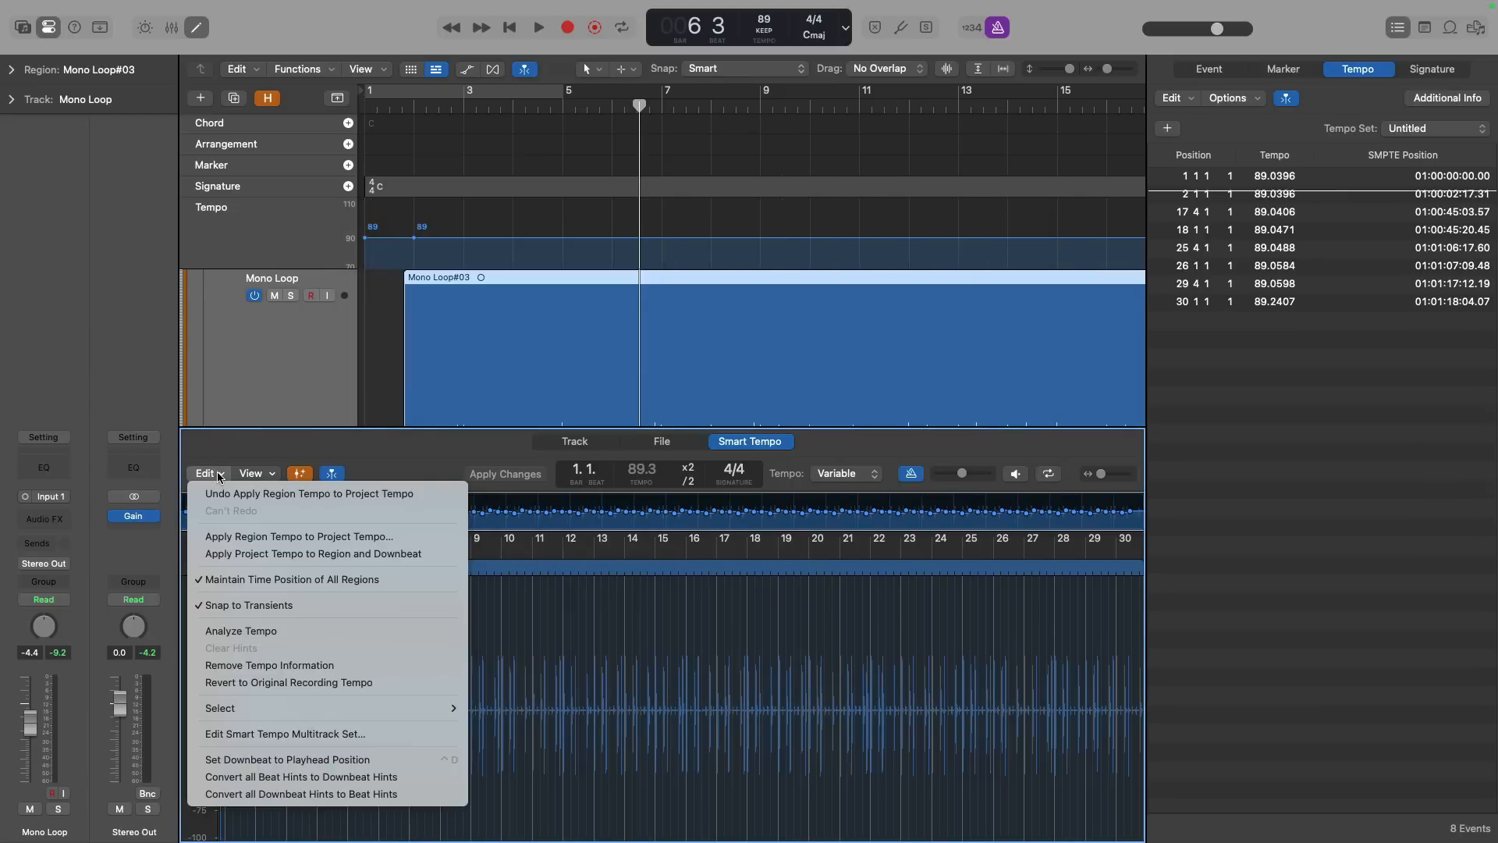
{"action": "left_click", "coordinate": [231, 538]}
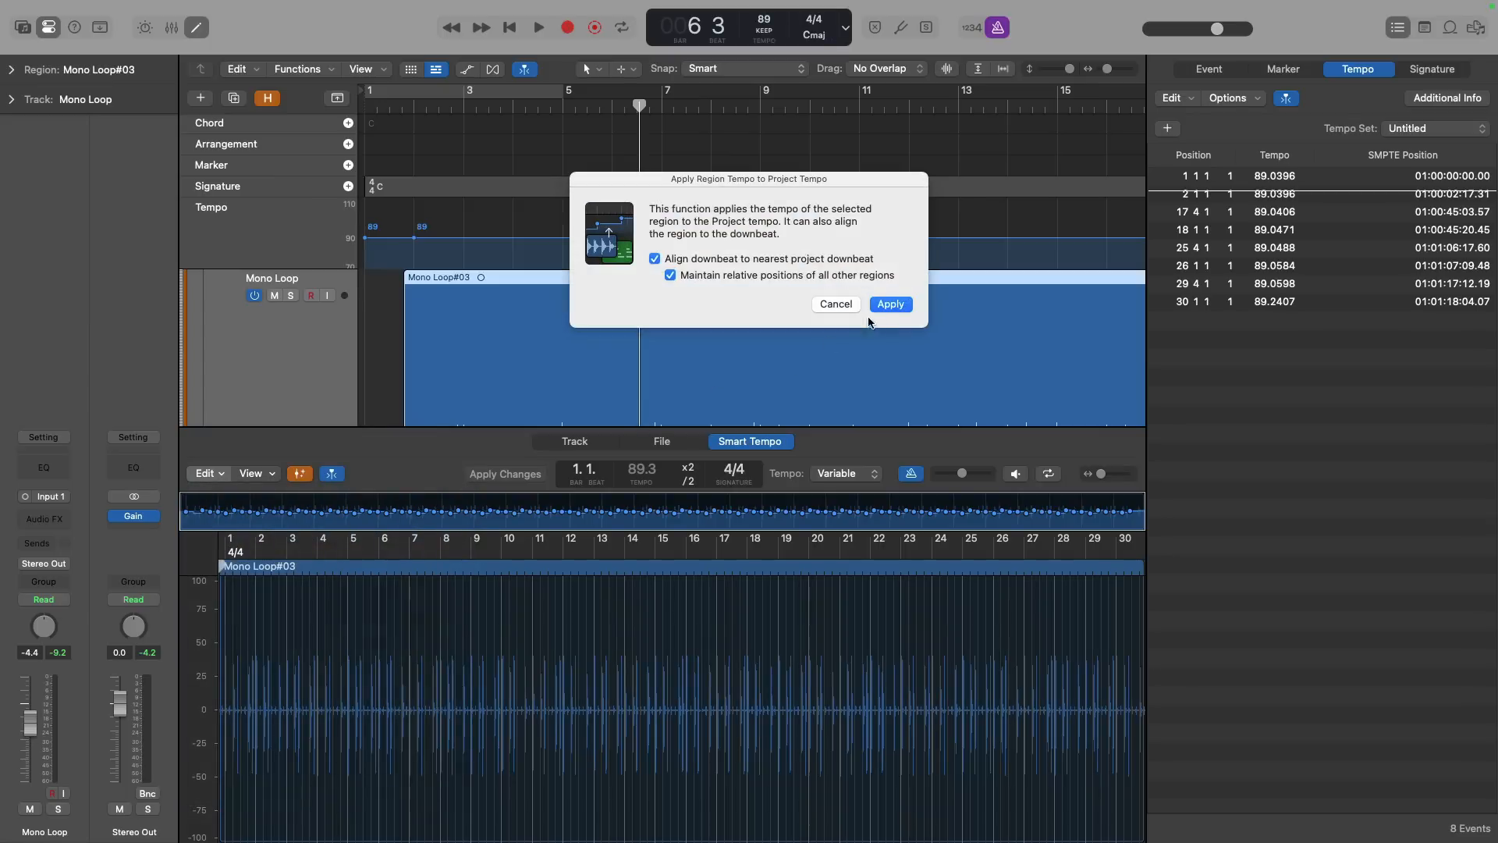
{"action": "left_click", "coordinate": [881, 305]}
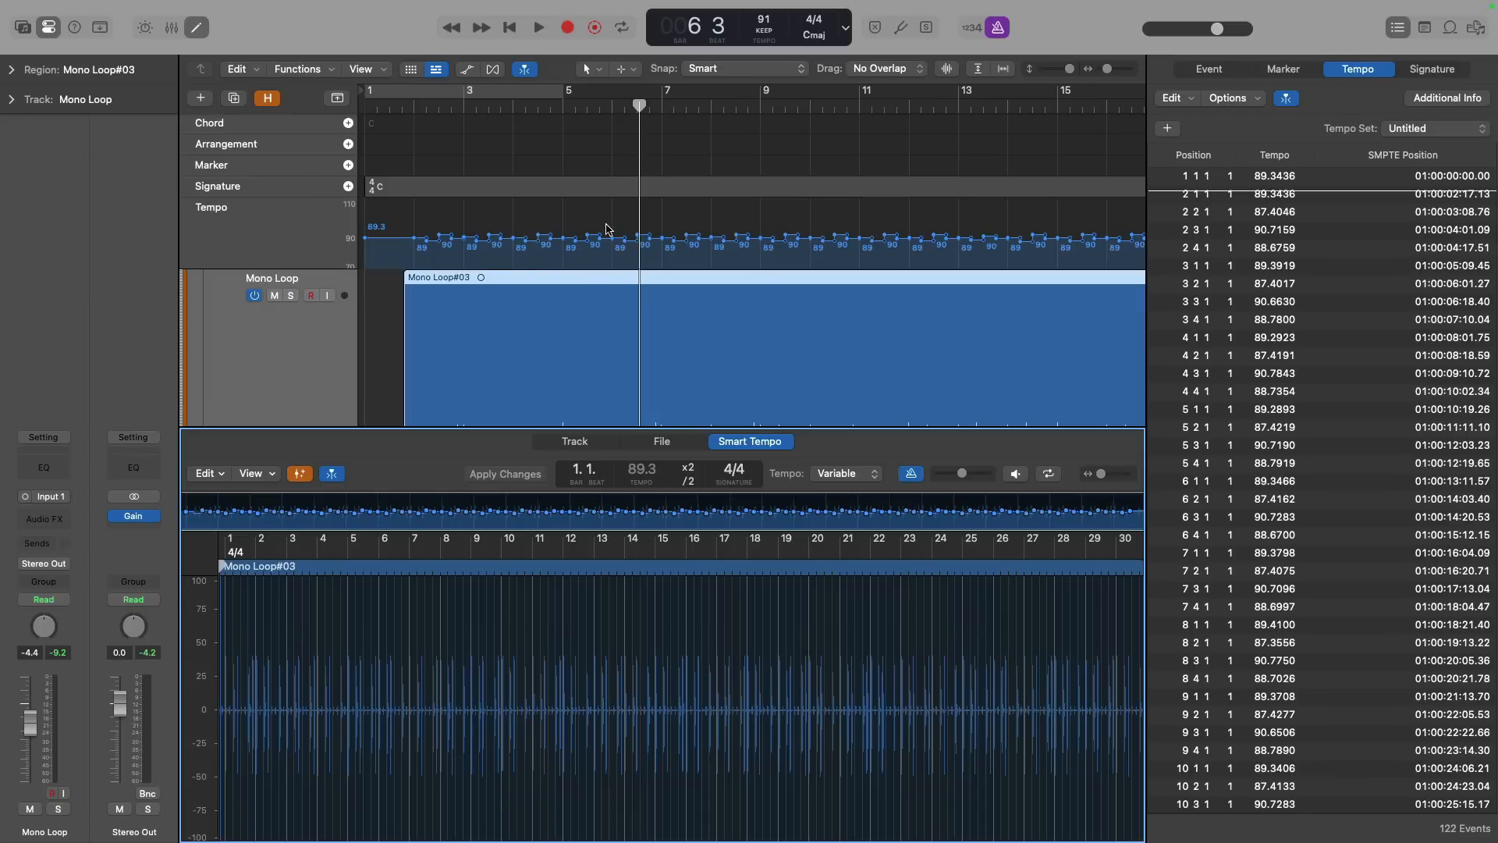
- Inspect the beat-by-beat tempo events, and close both the tempo list and the Smart Tempo Editor
{"action": "left_click", "coordinate": [1332, 288]}
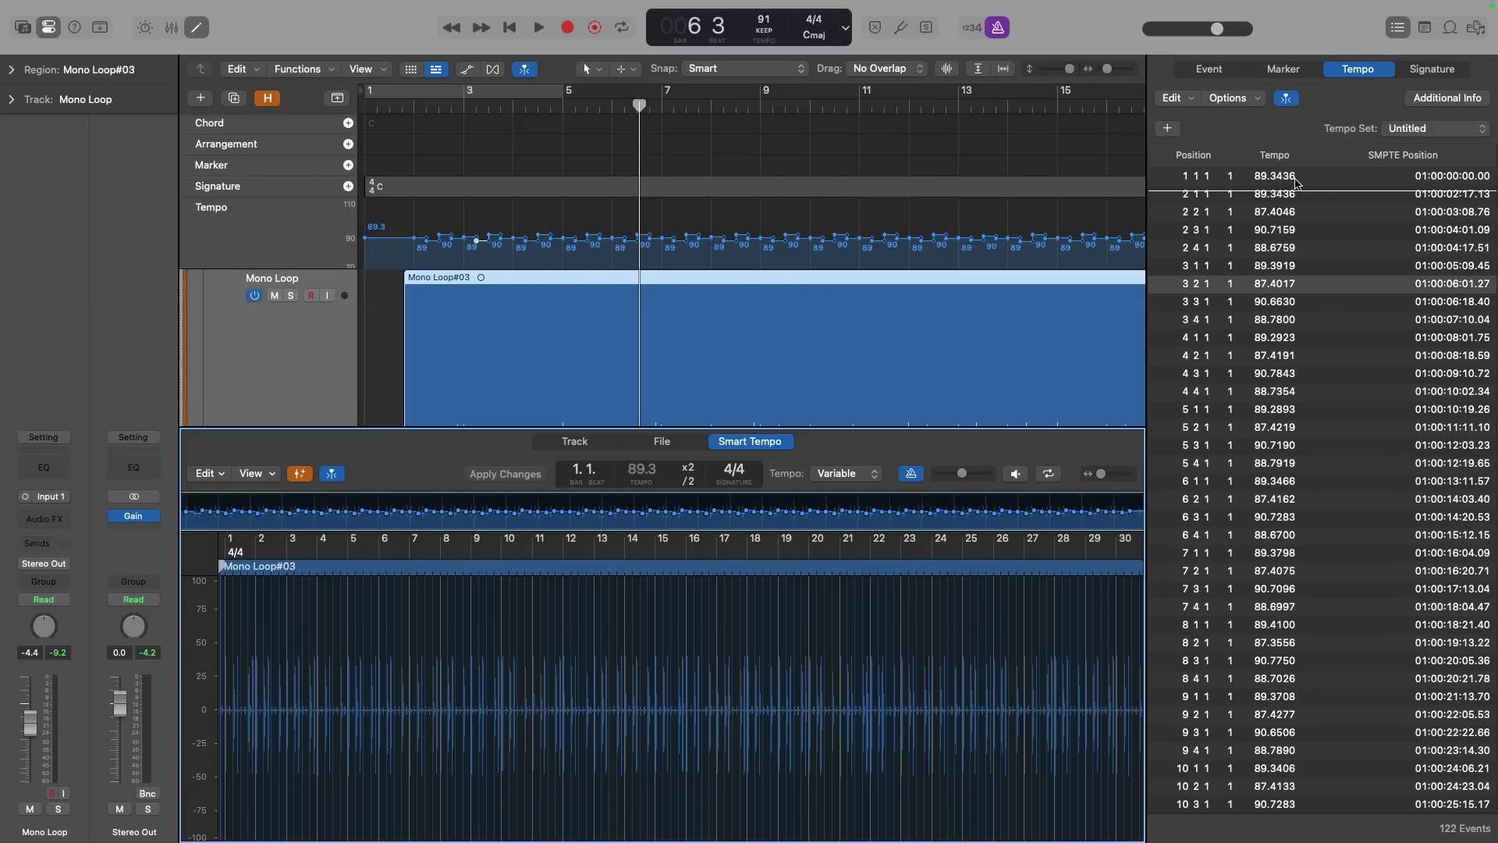
{"action": "scroll", "coordinate": [1292, 228], "scroll_direction": "down", "scroll_amount": 1}
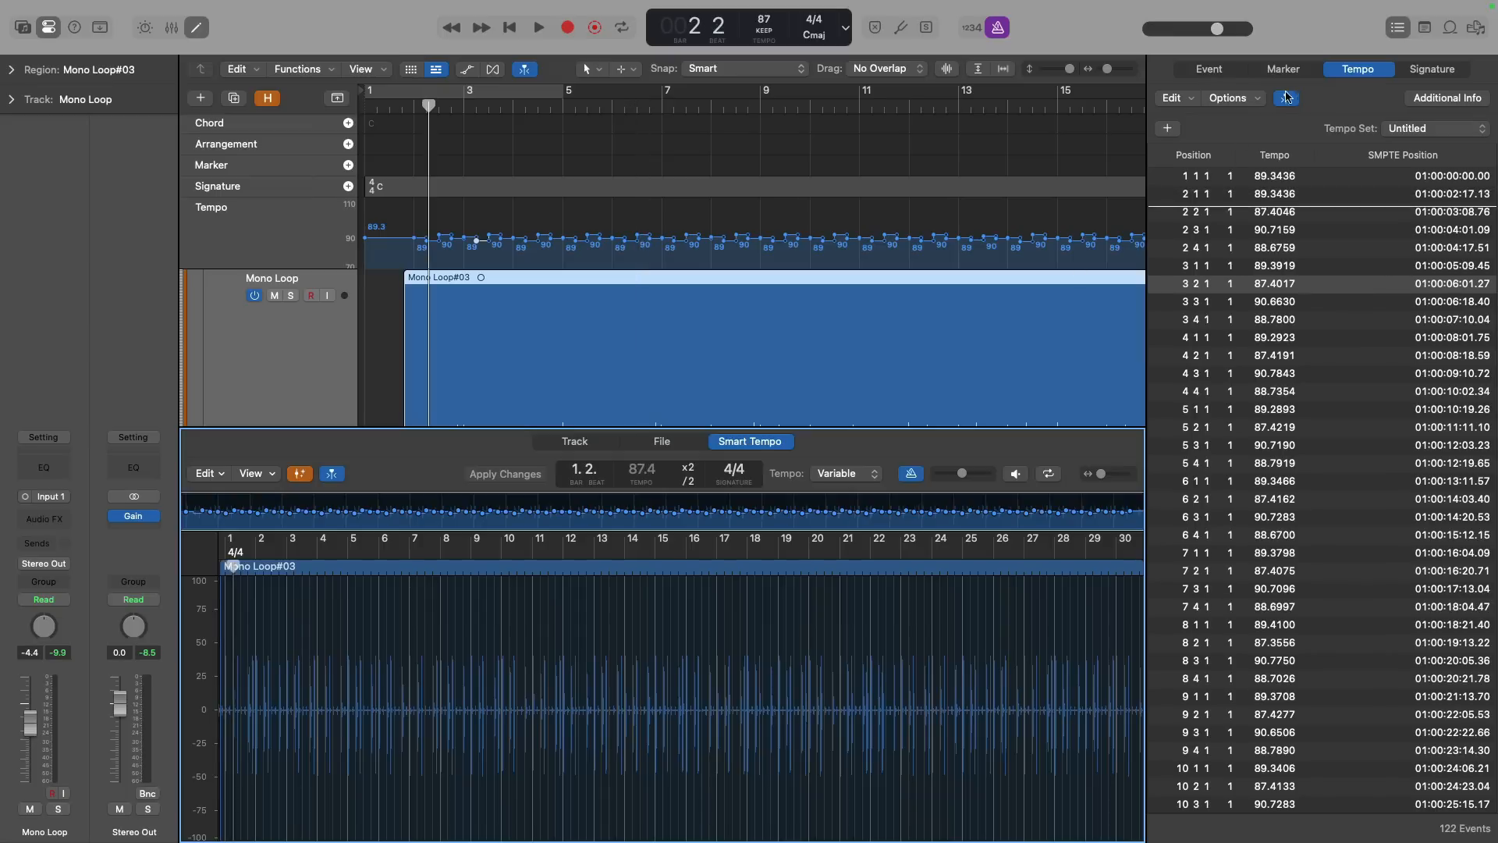
{"action": "left_click", "coordinate": [1392, 32]}
{"action": "left_click", "coordinate": [1393, 32]}
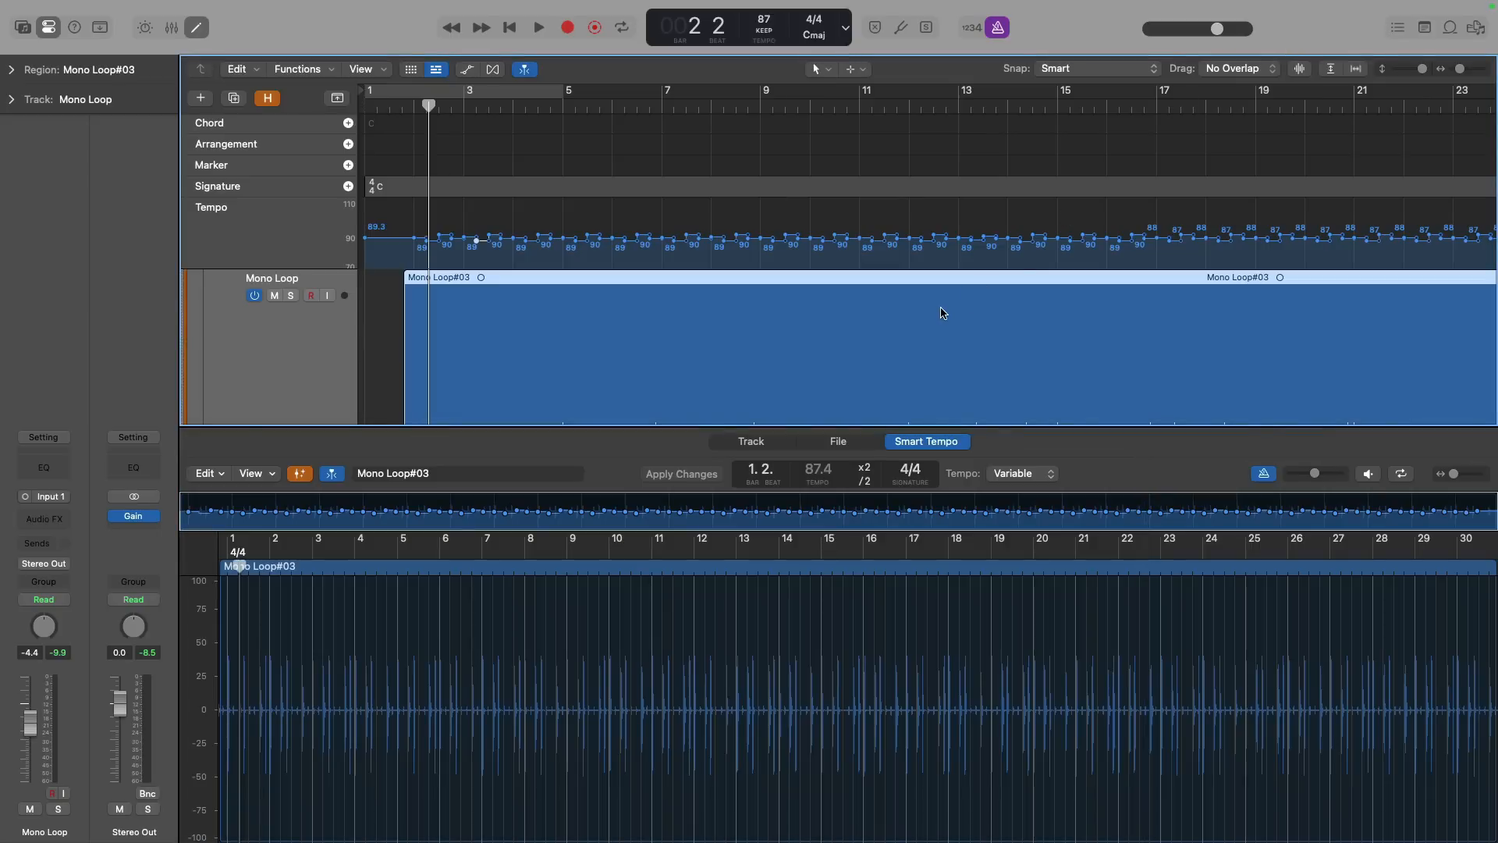
{"action": "key", "text": "e"}
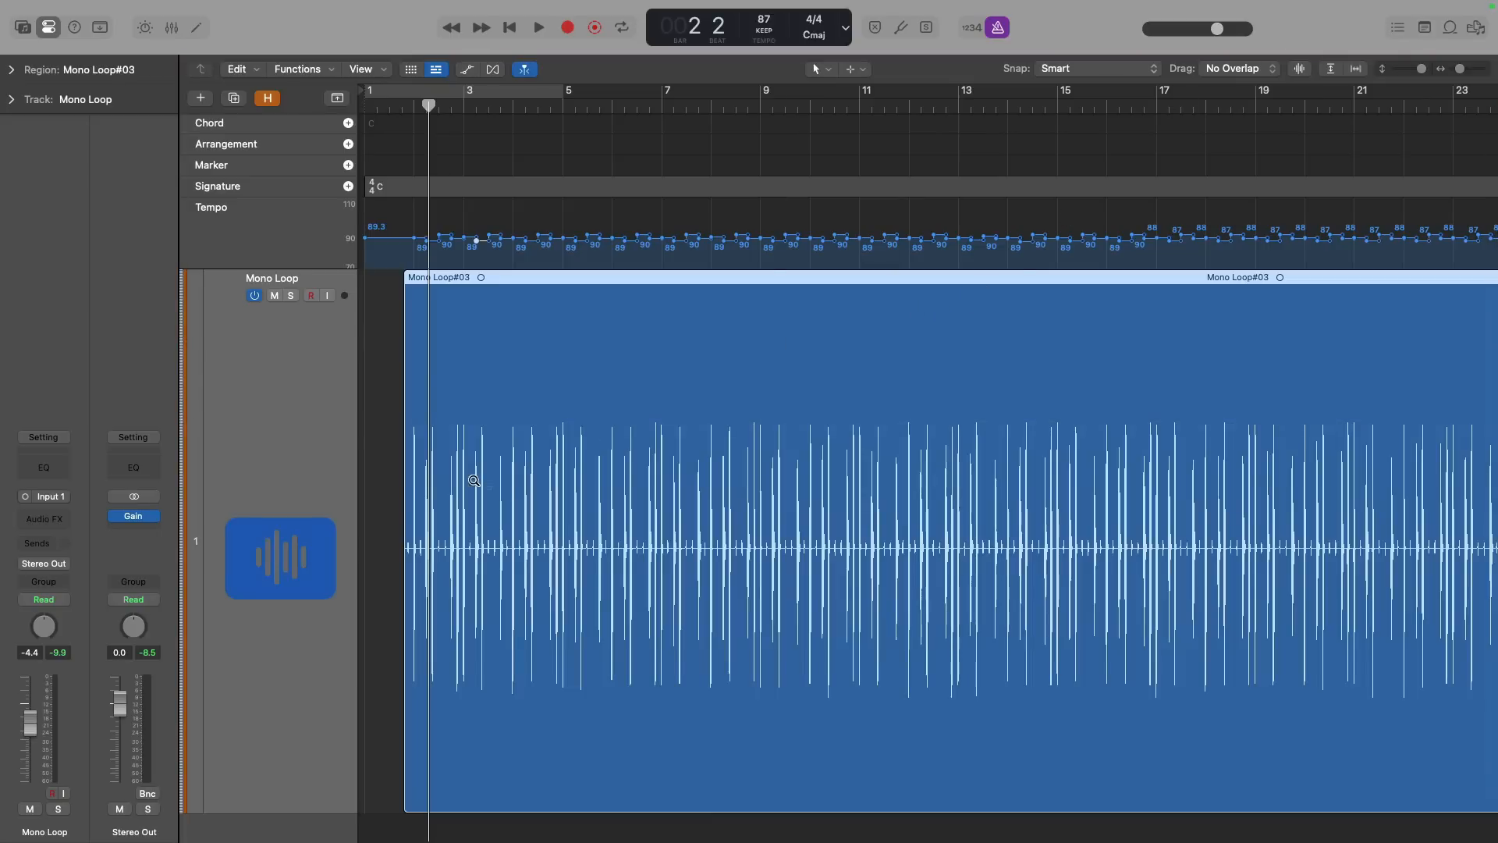
- Play the Mono Loop region from bar 2 against the metronome, zoomed in to compare transients with the beat-level tempo points
{"action": "left_click_drag", "start_coordinate": [491, 491], "coordinate": [345, 263]}
{"action": "left_click", "coordinate": [751, 116]}
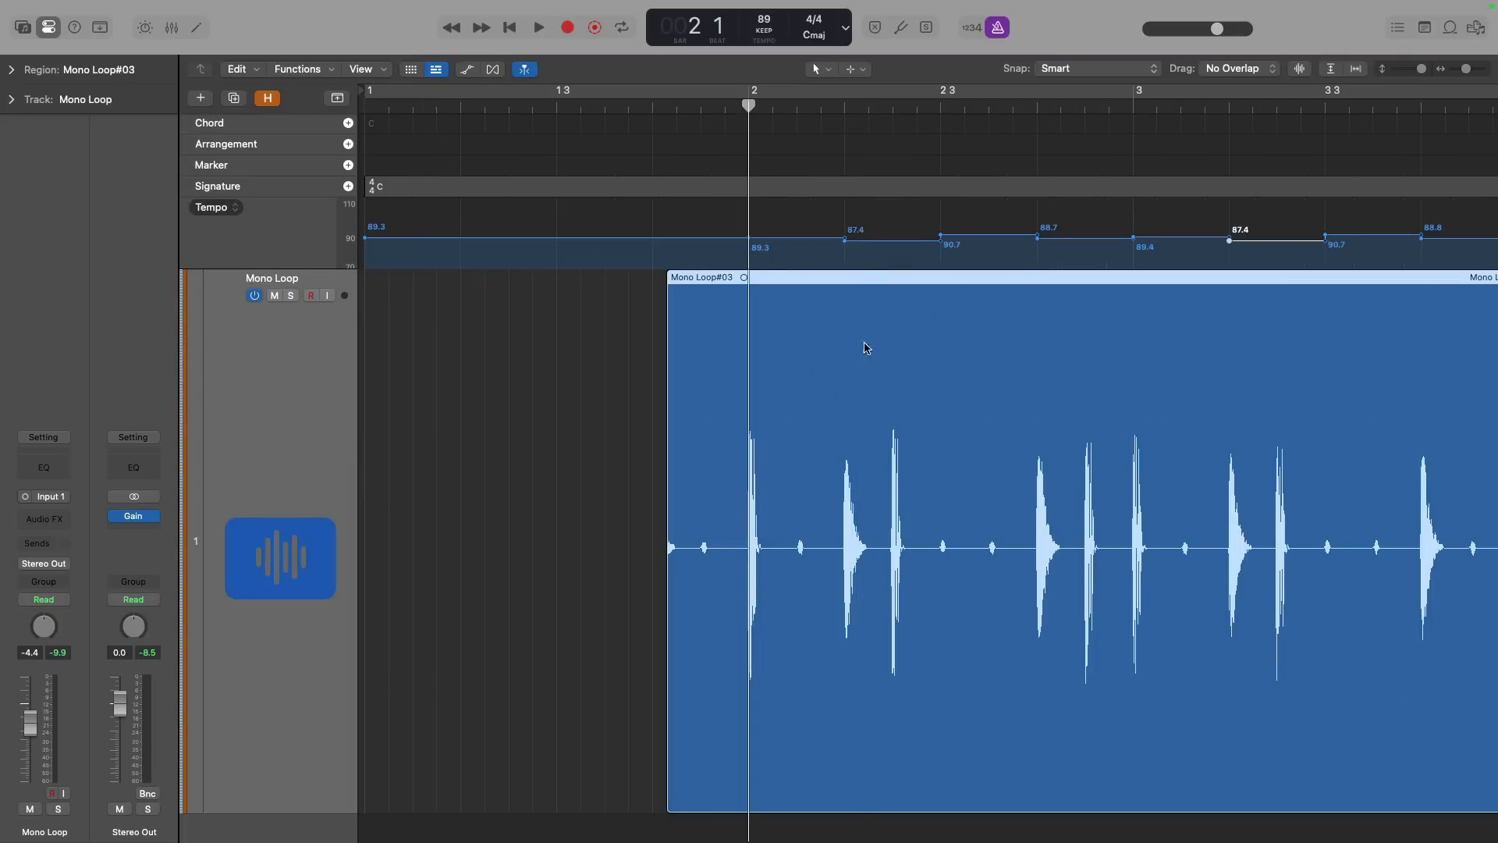
{"action": "key", "text": "space"}
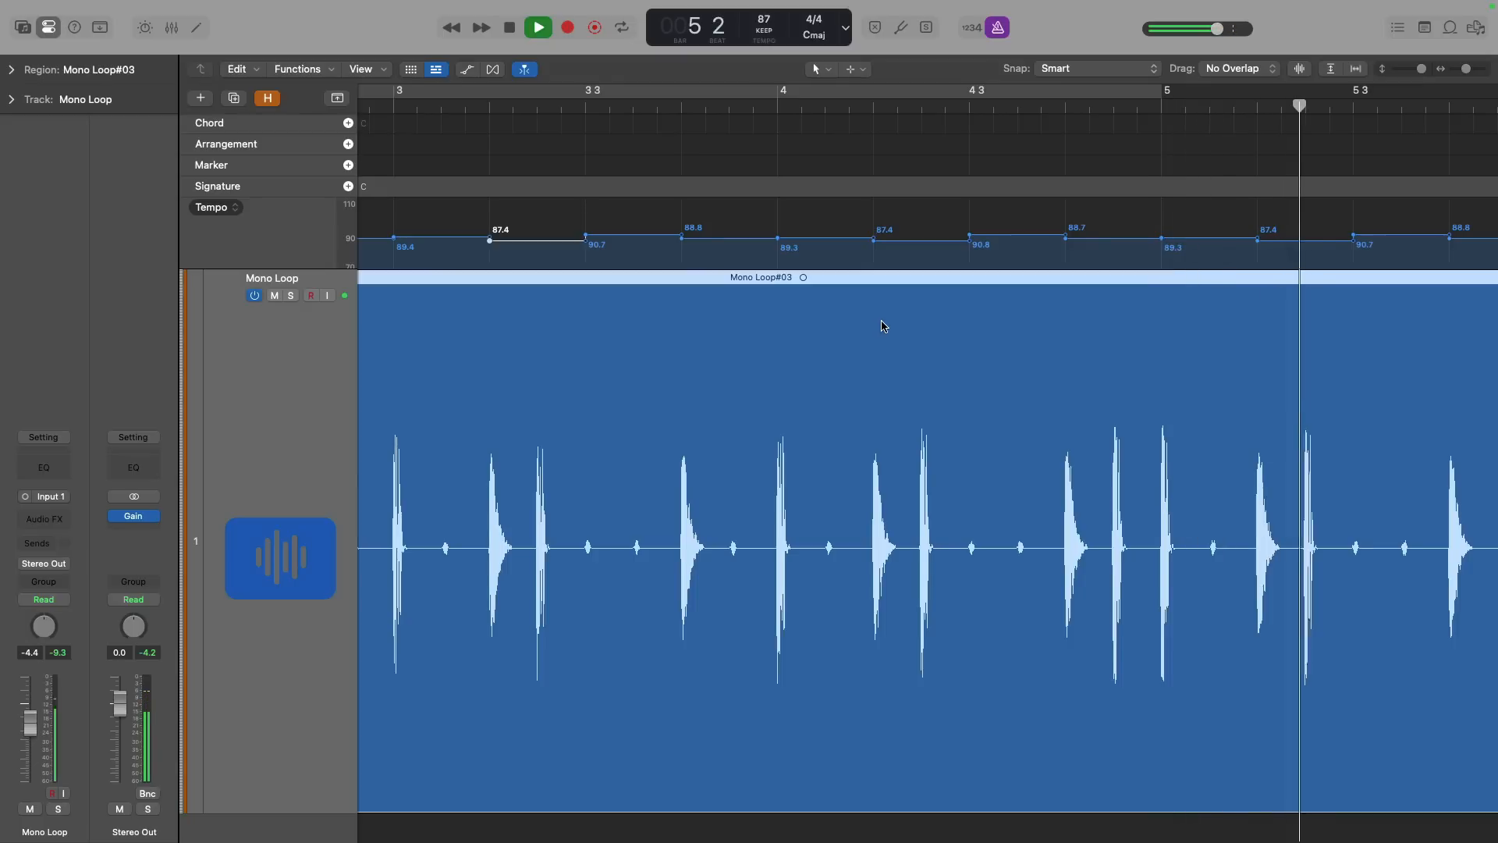
{"action": "key", "text": "space"}
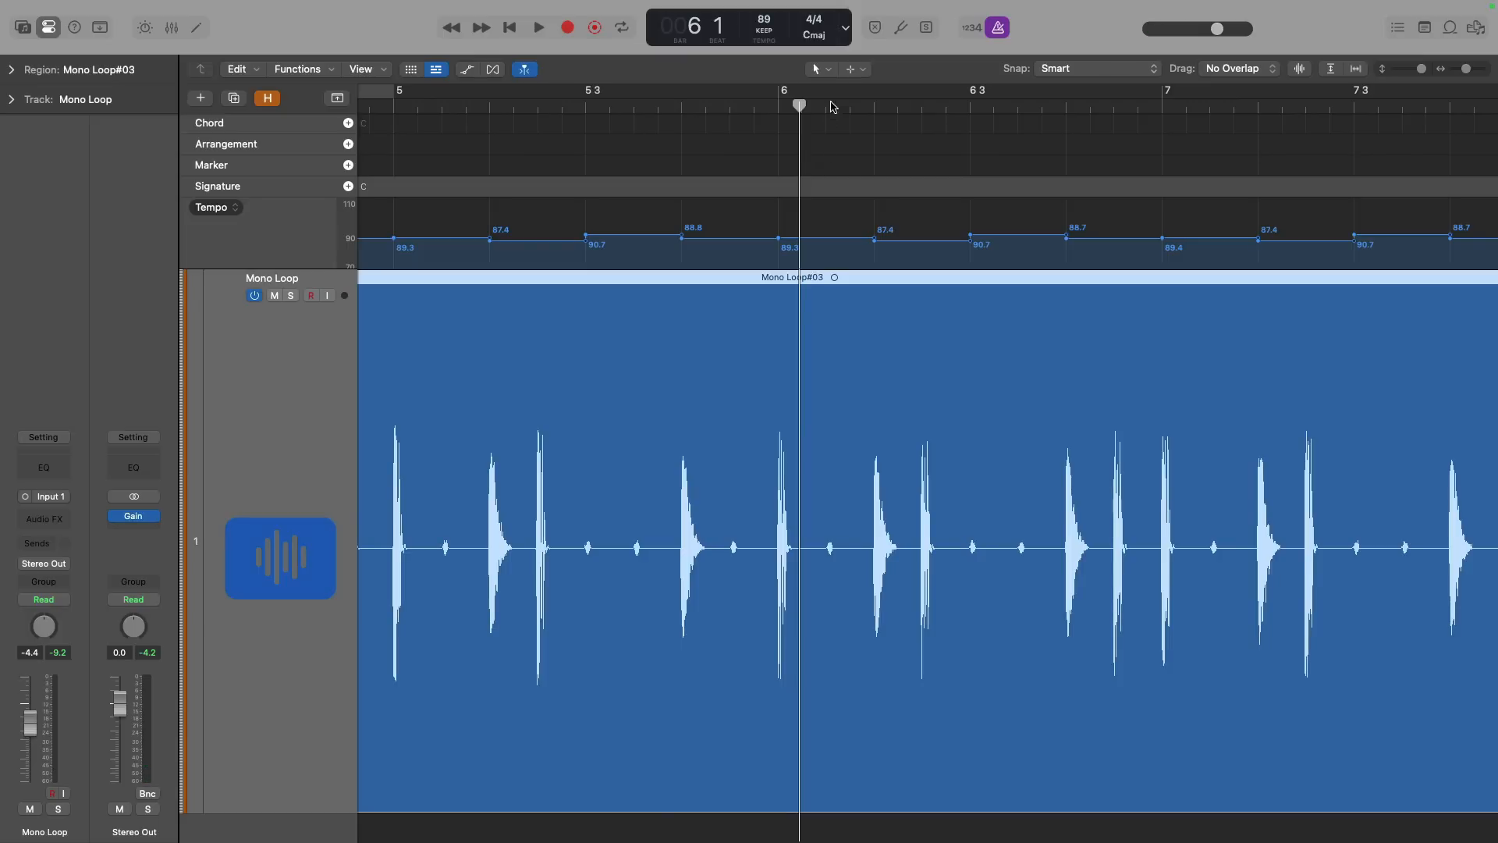
- Switch the control bar display to Custom and play the region from bar 5, beat 4 to watch the tempo value
{"action": "left_click", "coordinate": [847, 31]}
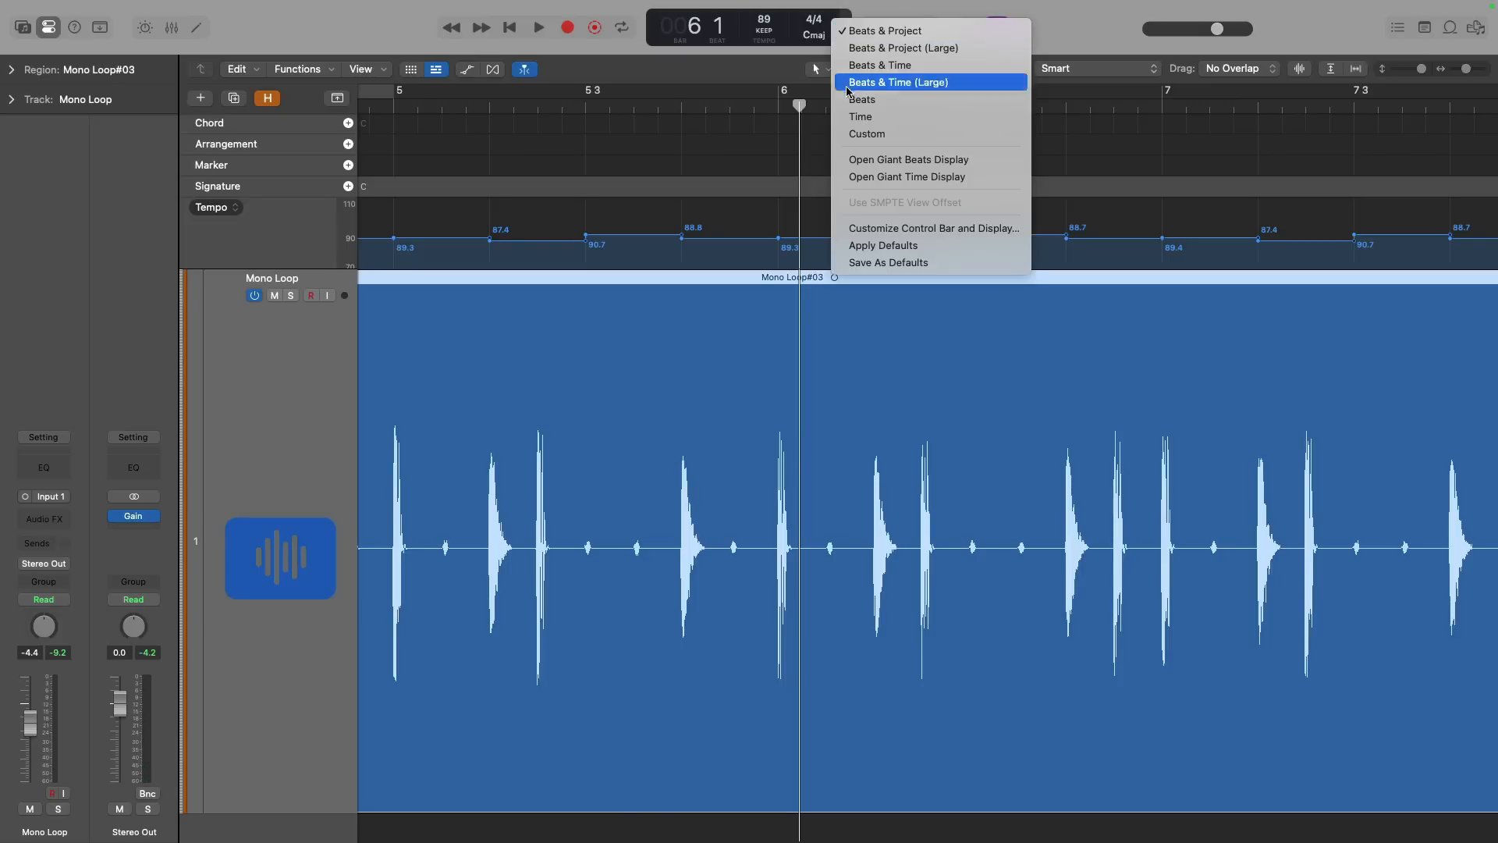
{"action": "left_click", "coordinate": [864, 140]}
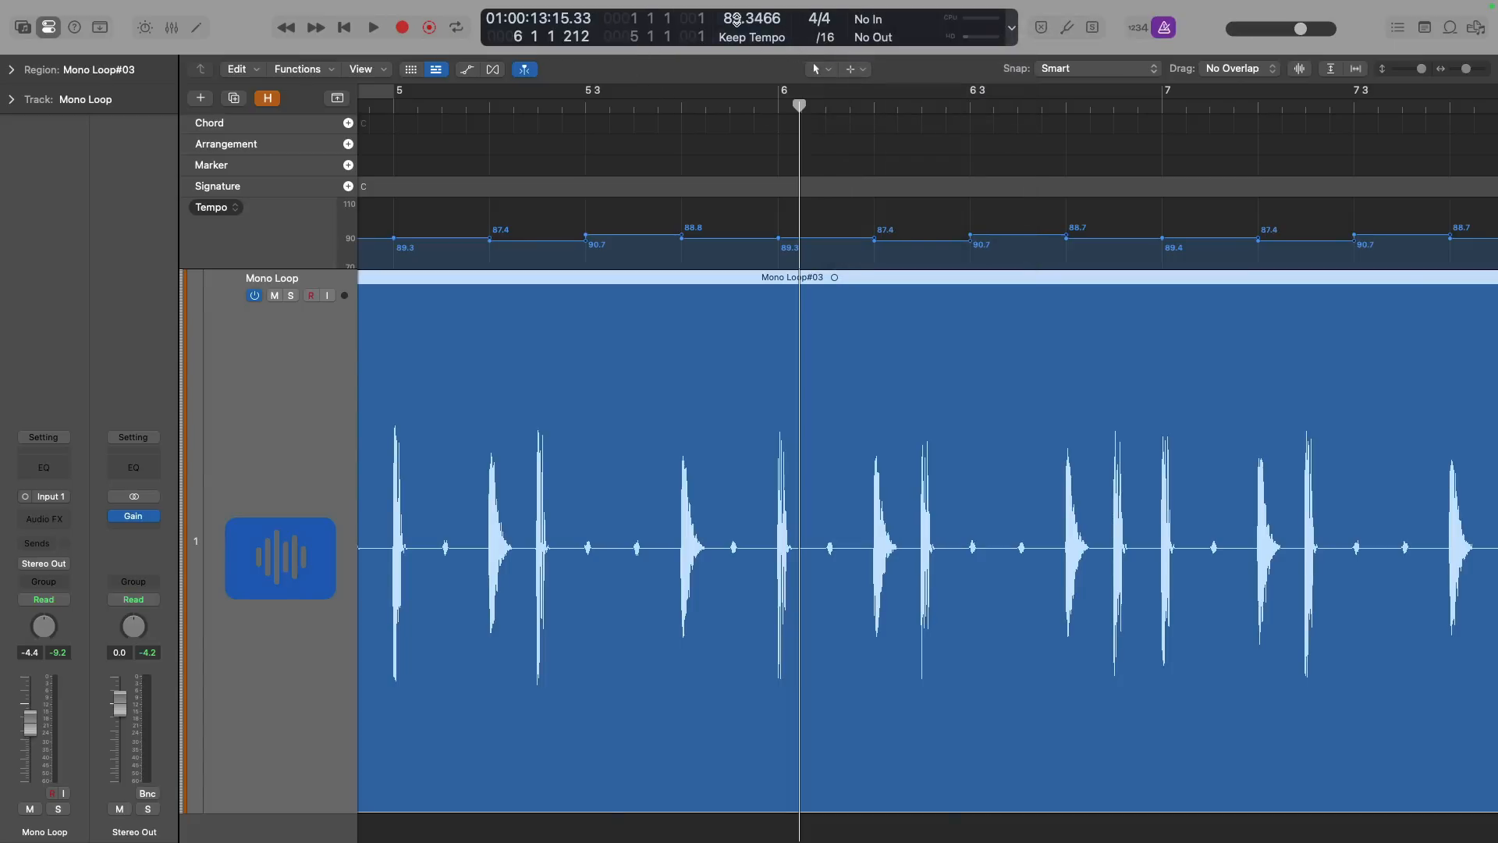
{"action": "double_click", "coordinate": [684, 109]}
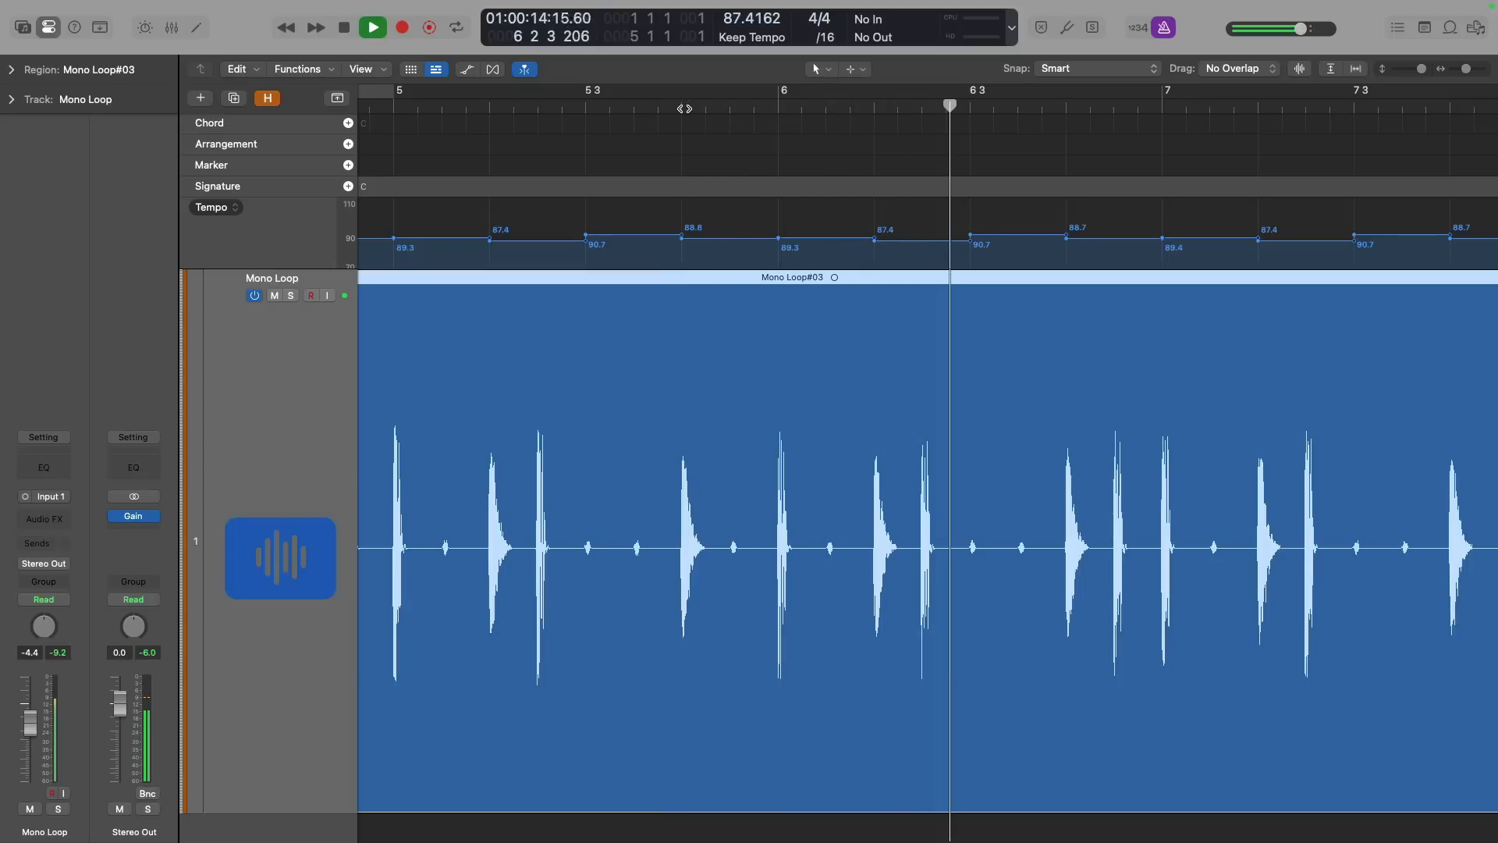
{"action": "key", "text": "space"}
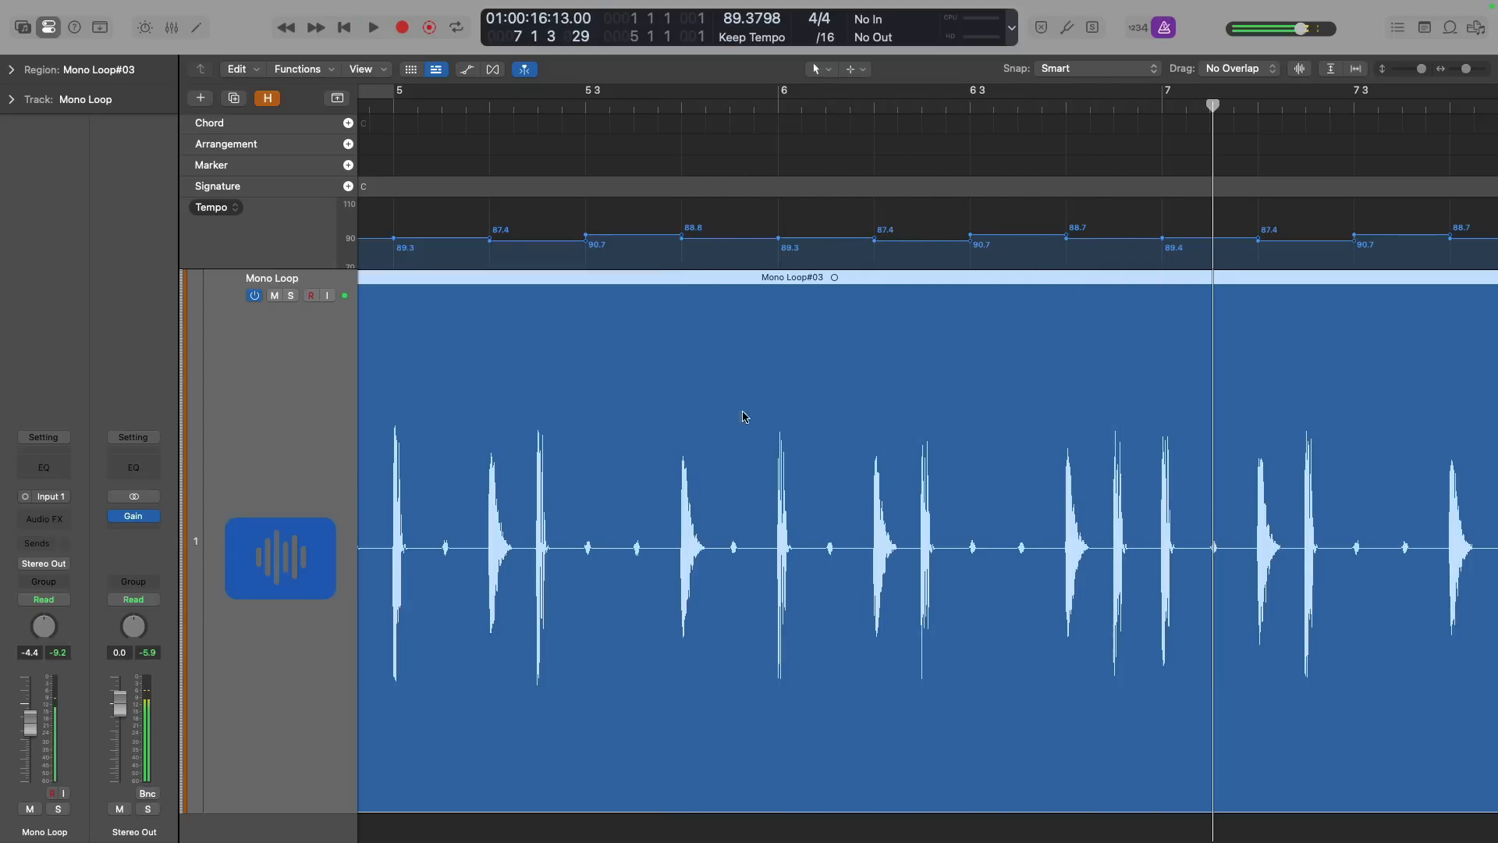
- Show the secondary ruler with time positions in the tracks area
{"action": "left_click", "coordinate": [745, 368], "text": "ctrl+alt"}
{"action": "left_click", "coordinate": [745, 368], "text": "ctrl+alt"}
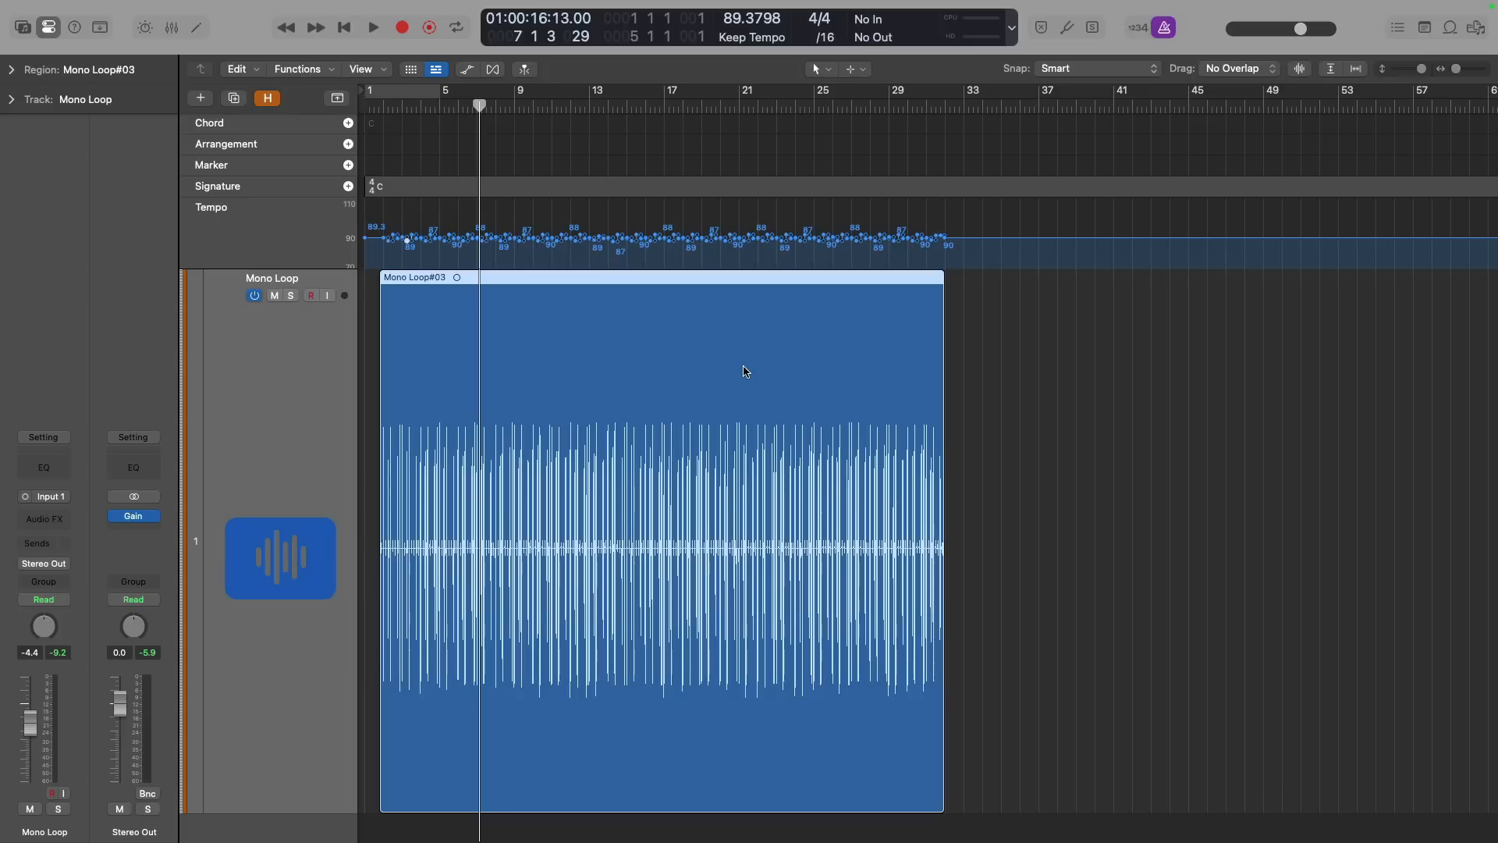
{"action": "left_click", "coordinate": [376, 69]}
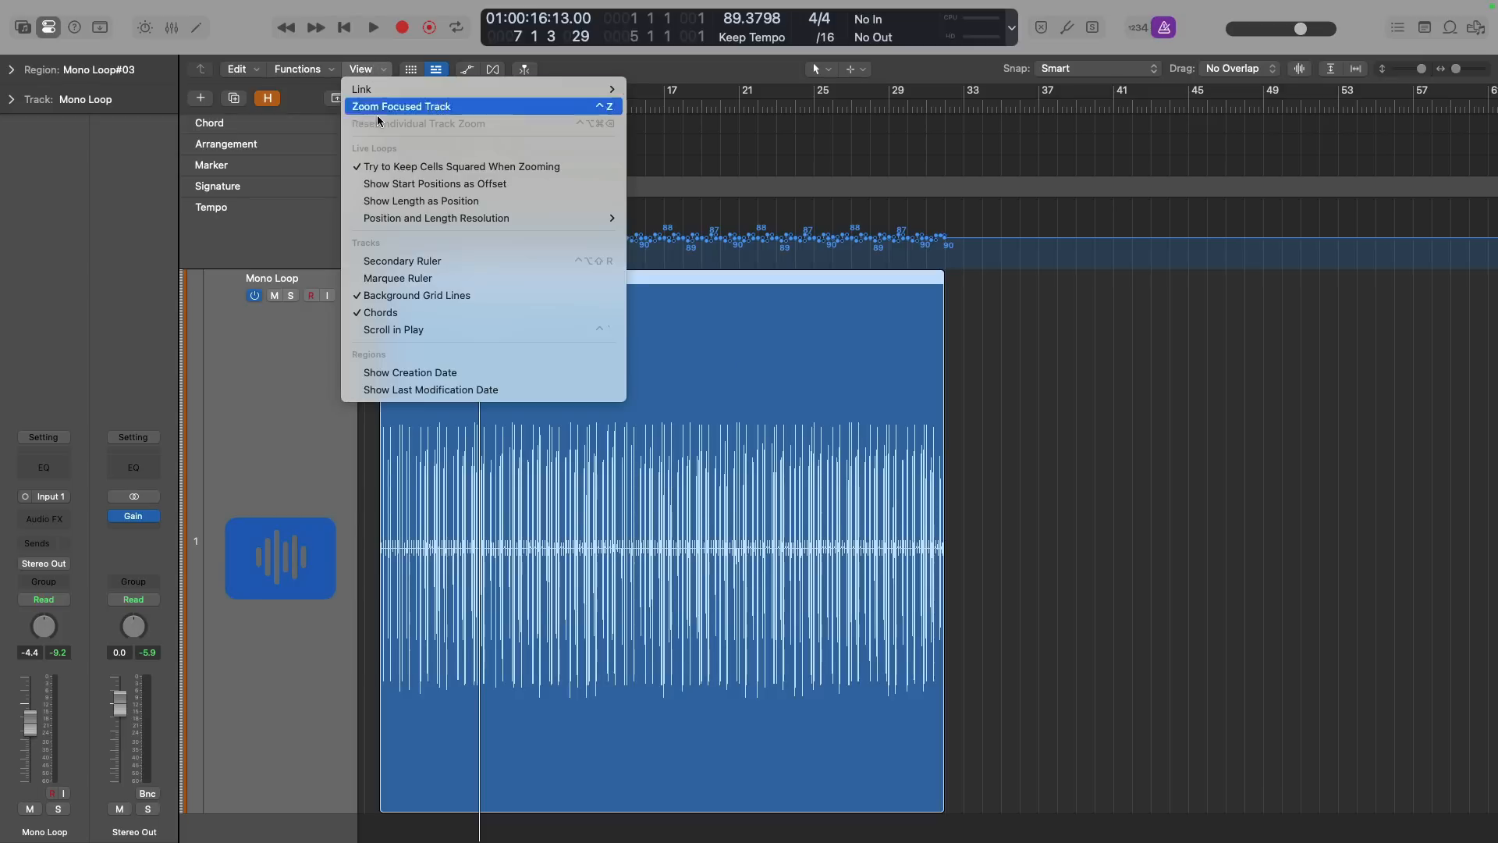
{"action": "left_click", "coordinate": [375, 261]}
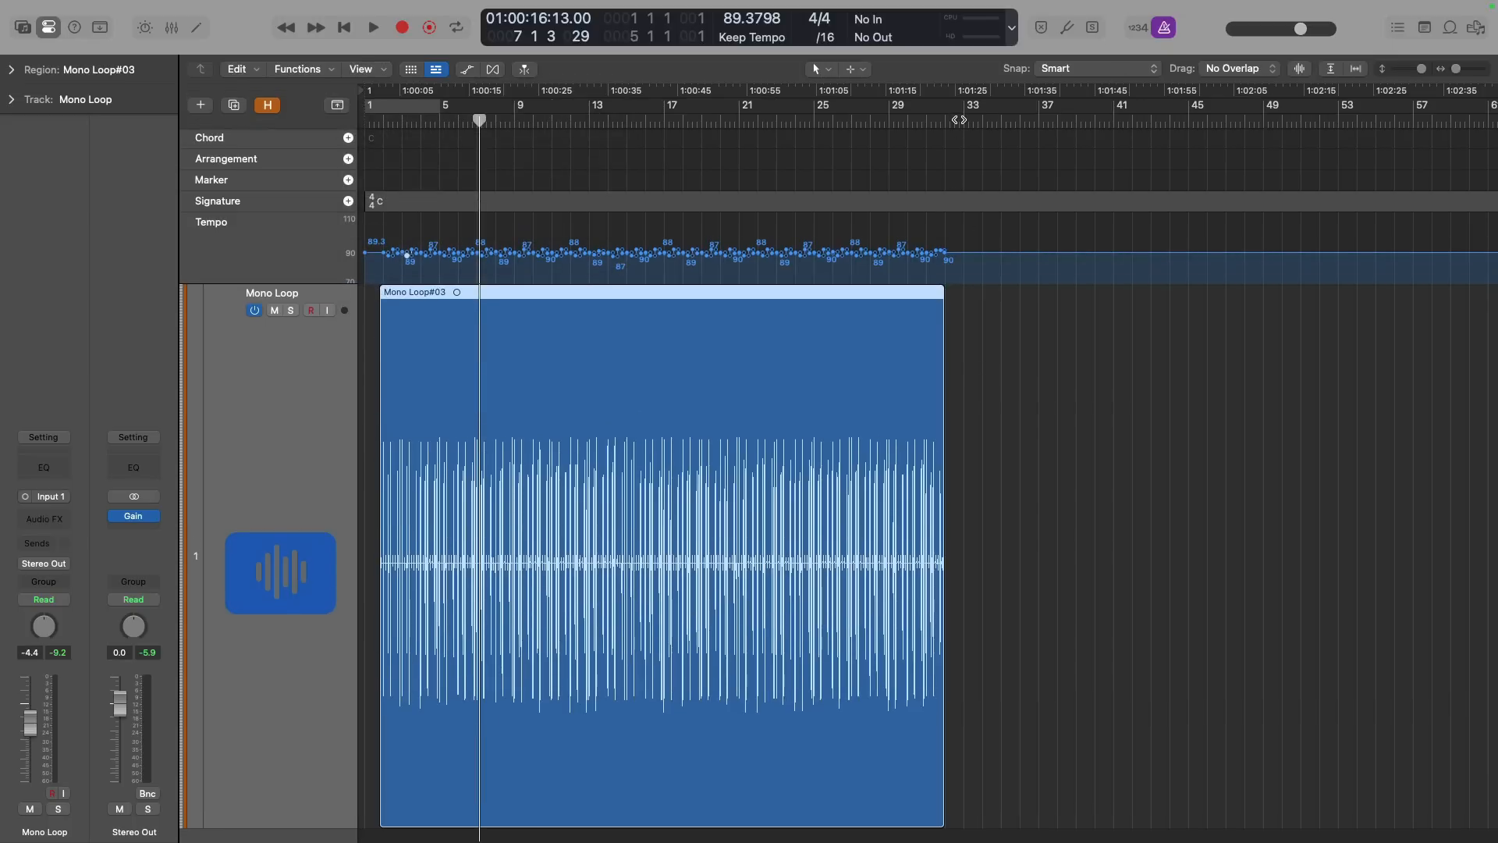
- Set the project tempo mode to Adapt Project Tempo
{"action": "key", "text": "cmd+Left"}
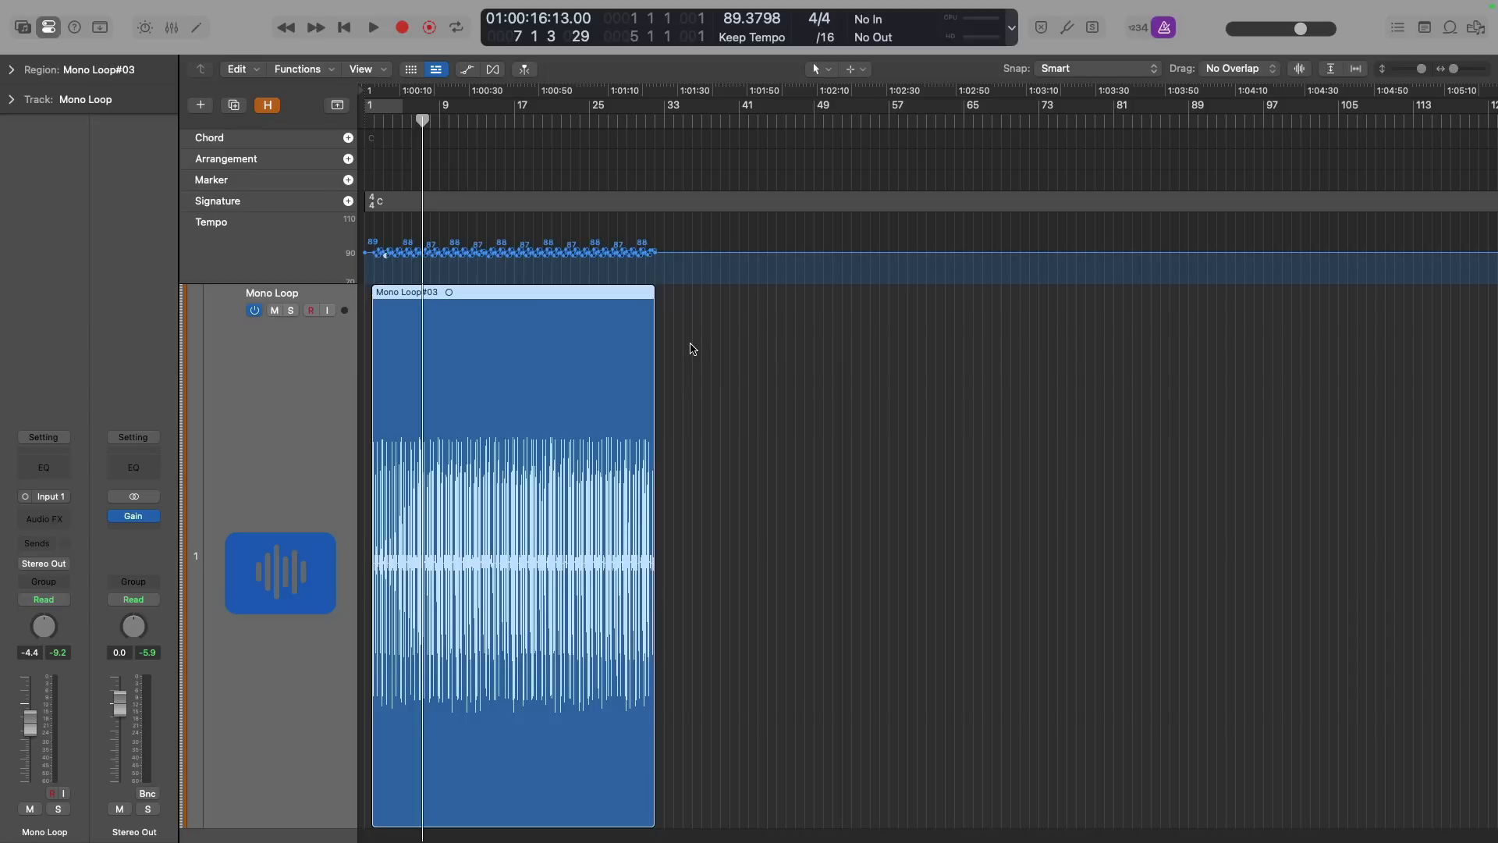
{"action": "left_click", "coordinate": [754, 39]}
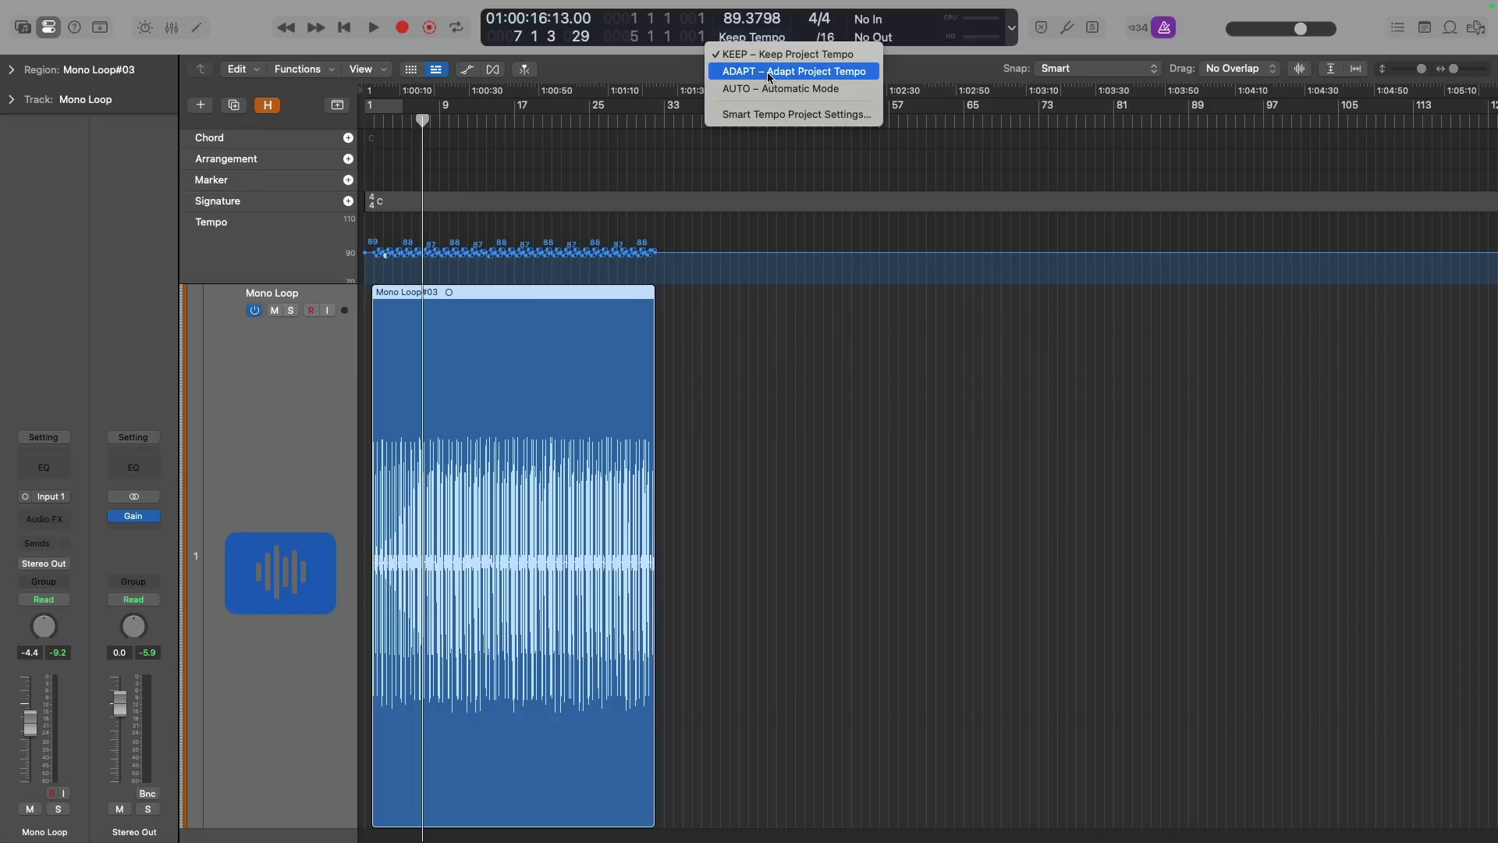
{"action": "left_click", "coordinate": [770, 71]}
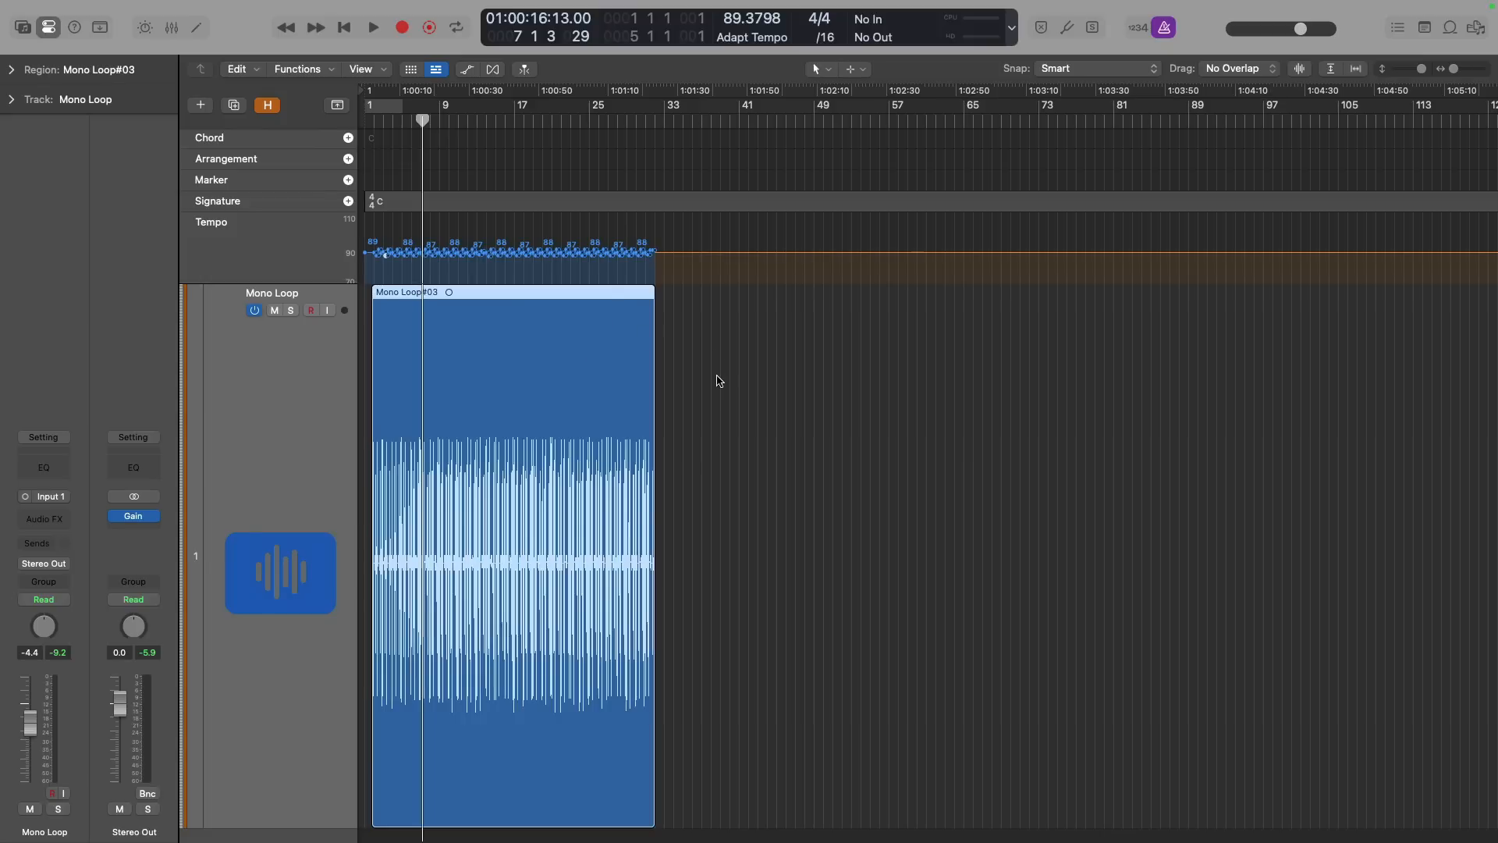
- Turn off the metronome and play the beginning of the Mono Loop region from bar 1, beat 4
{"action": "left_click_drag", "start_coordinate": [439, 495], "coordinate": [300, 359]}
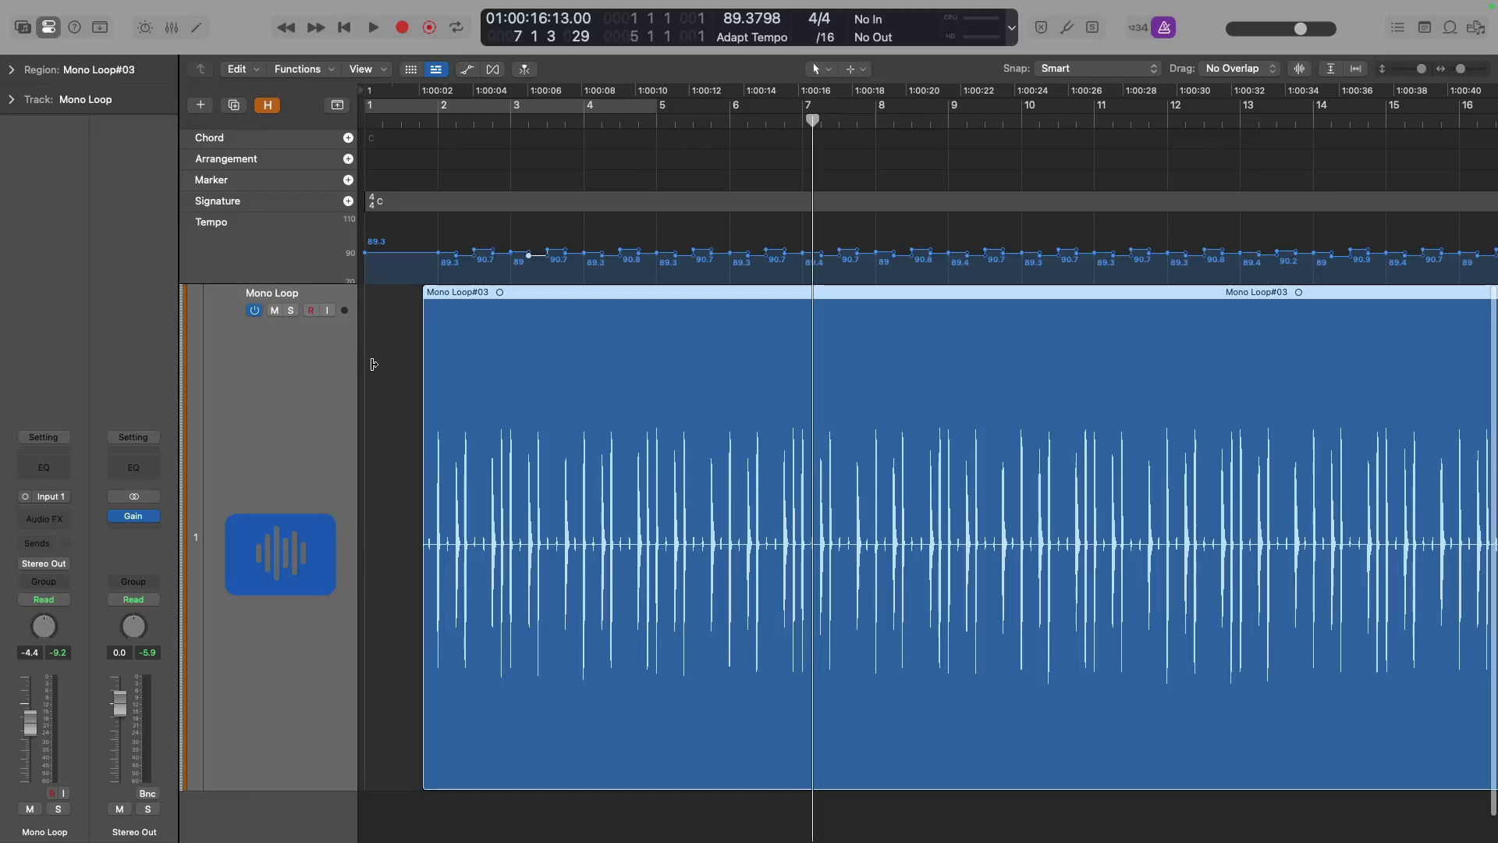
{"action": "left_click", "coordinate": [402, 352]}
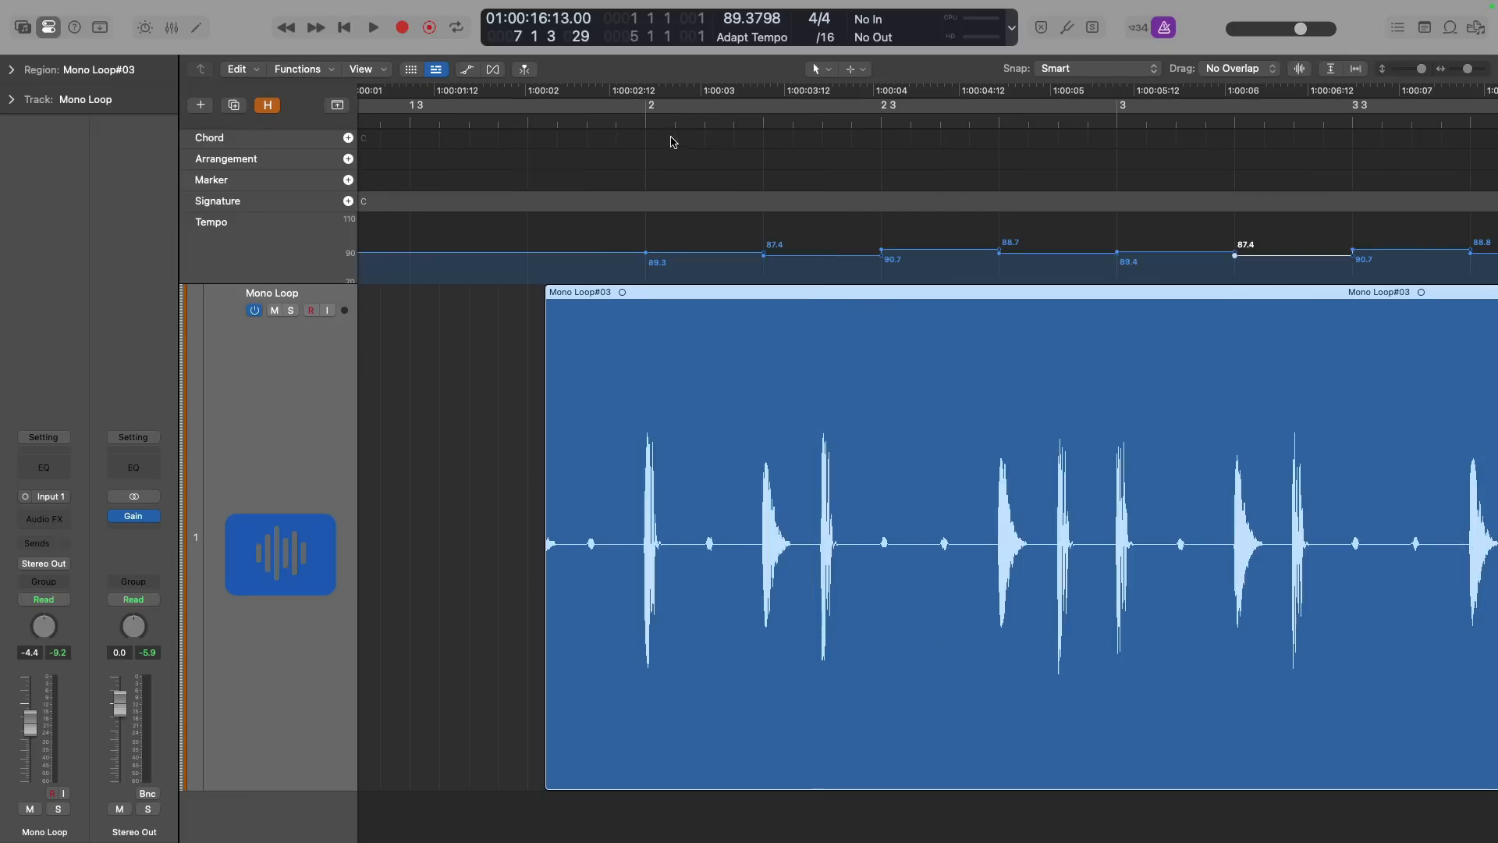
{"action": "left_click", "coordinate": [646, 119]}
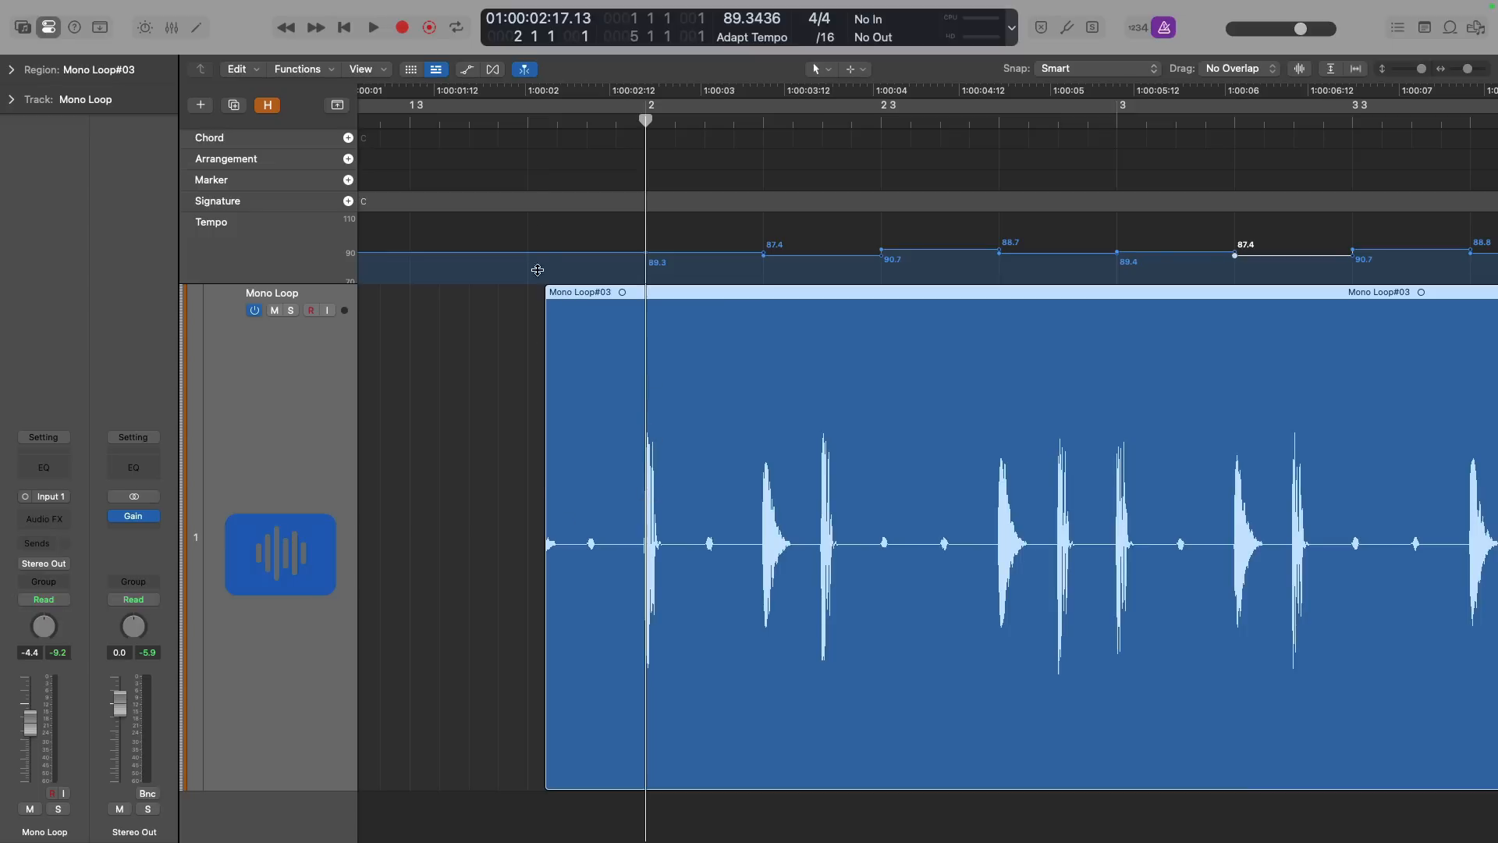
{"action": "left_click", "coordinate": [528, 121]}
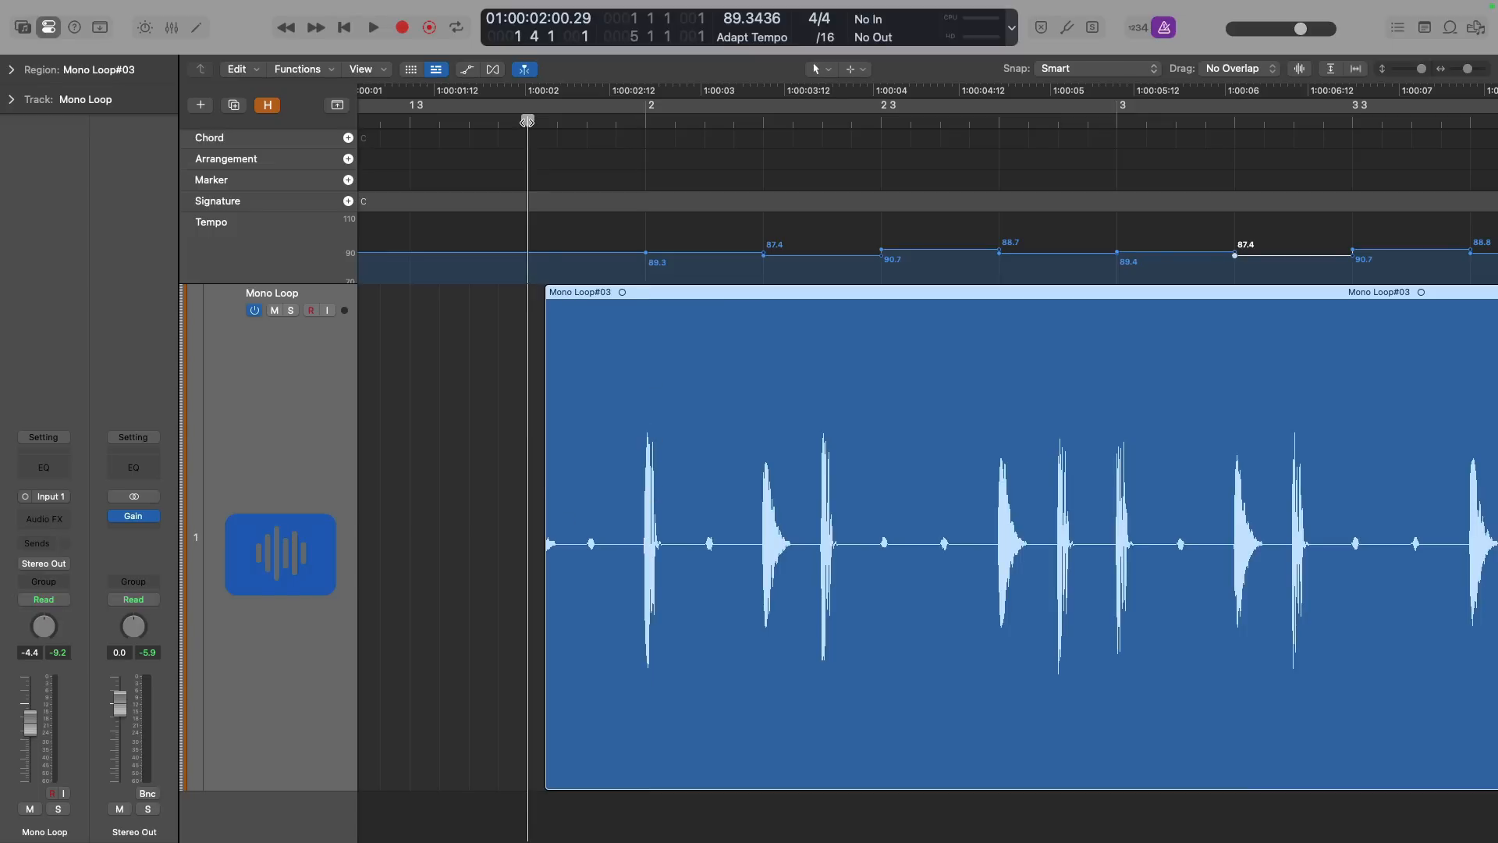
{"action": "key", "text": "k"}
{"action": "key", "text": "space"}
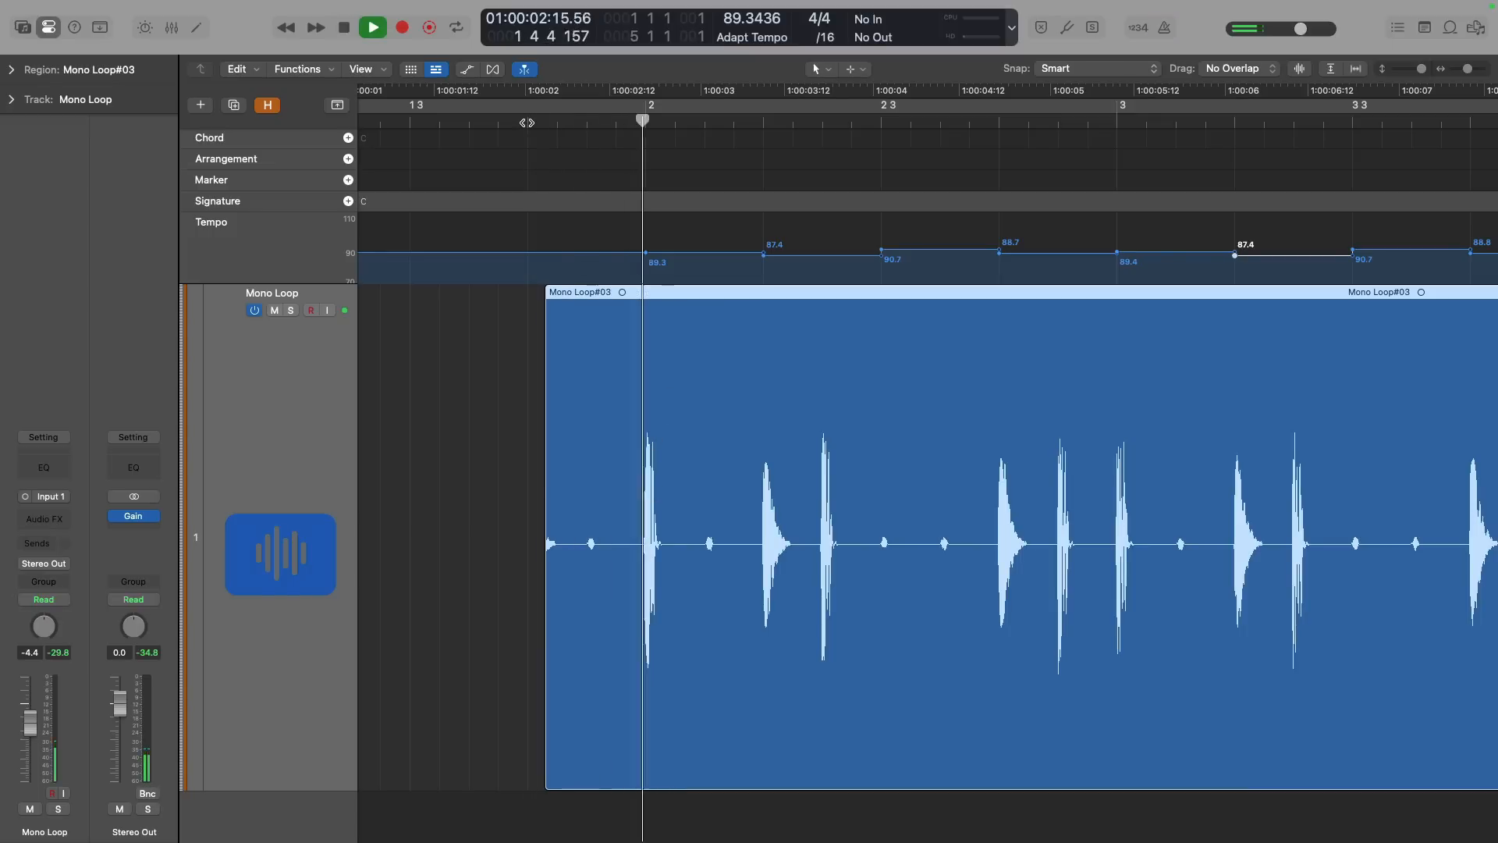
{"action": "key", "text": "space"}
- Split the Mono Loop region at bar 2 and delete the short piece before the split
{"action": "left_click", "coordinate": [644, 118]}
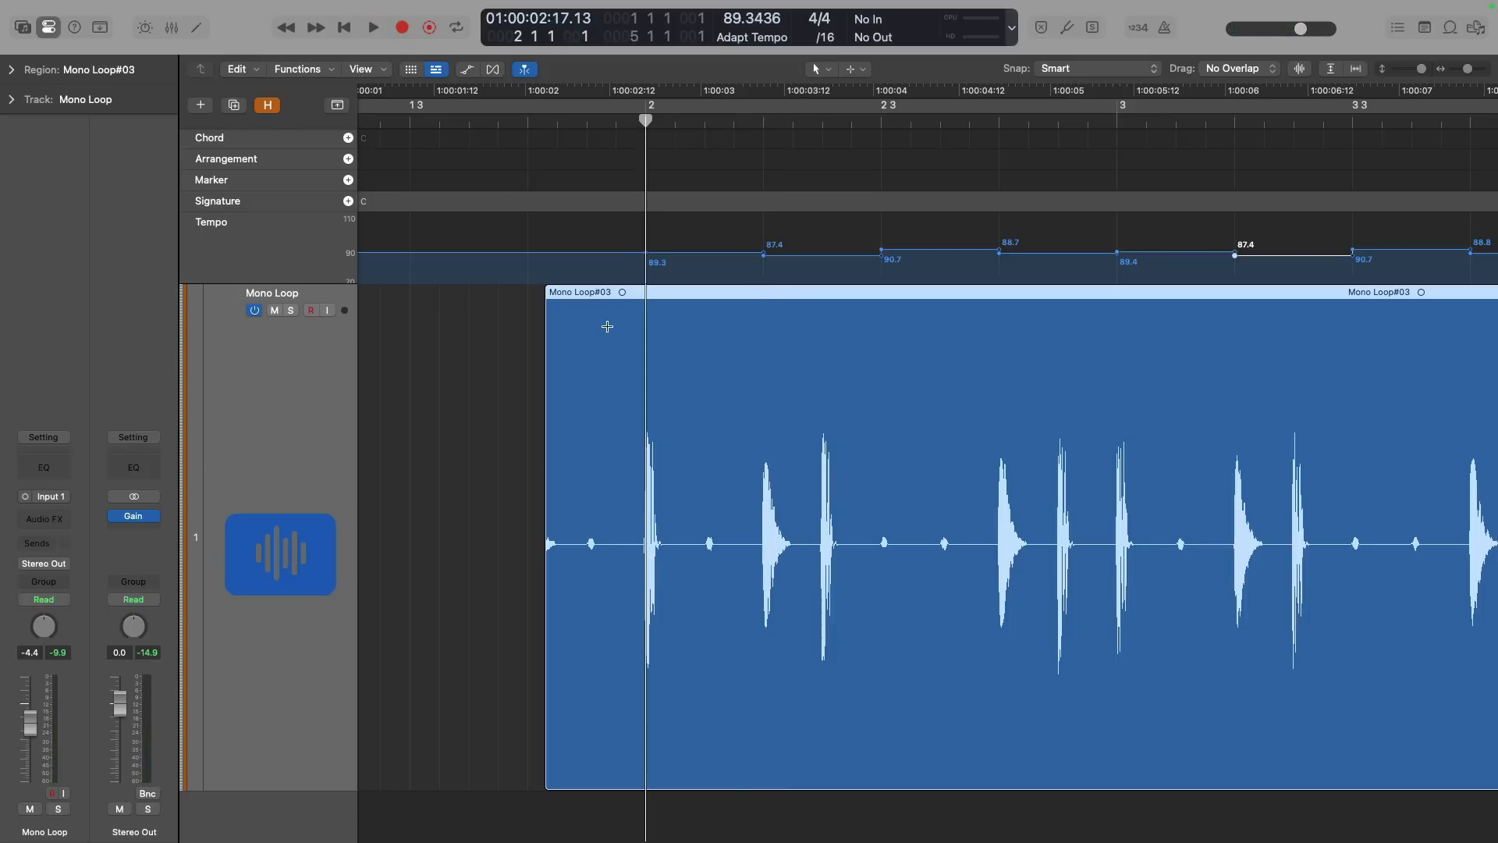
{"action": "key", "text": "super+t"}
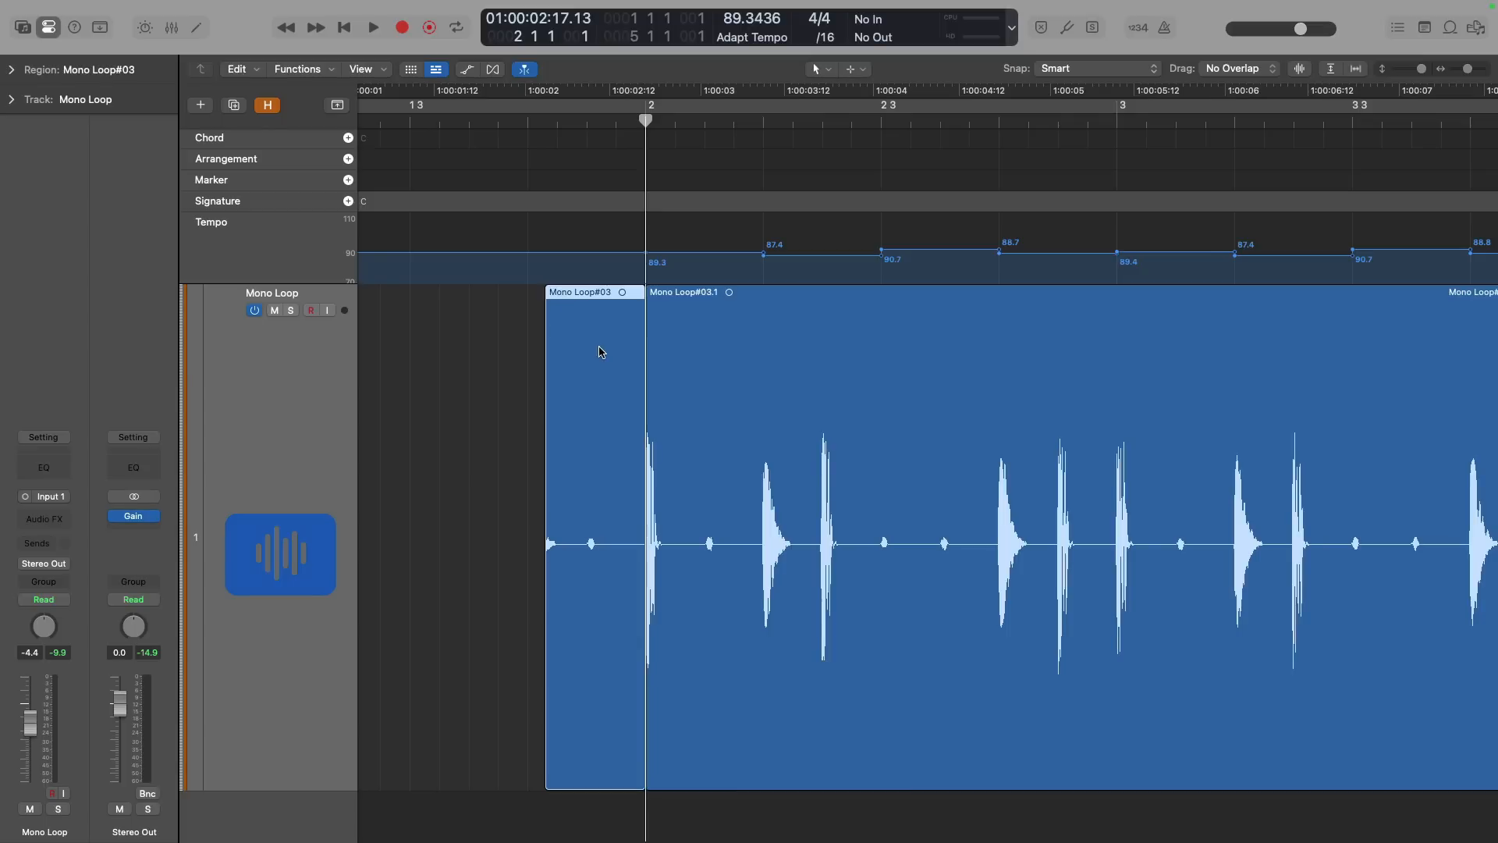
{"action": "key", "text": "Delete"}
{"action": "left_click", "coordinate": [601, 349], "text": "ctrl+alt"}
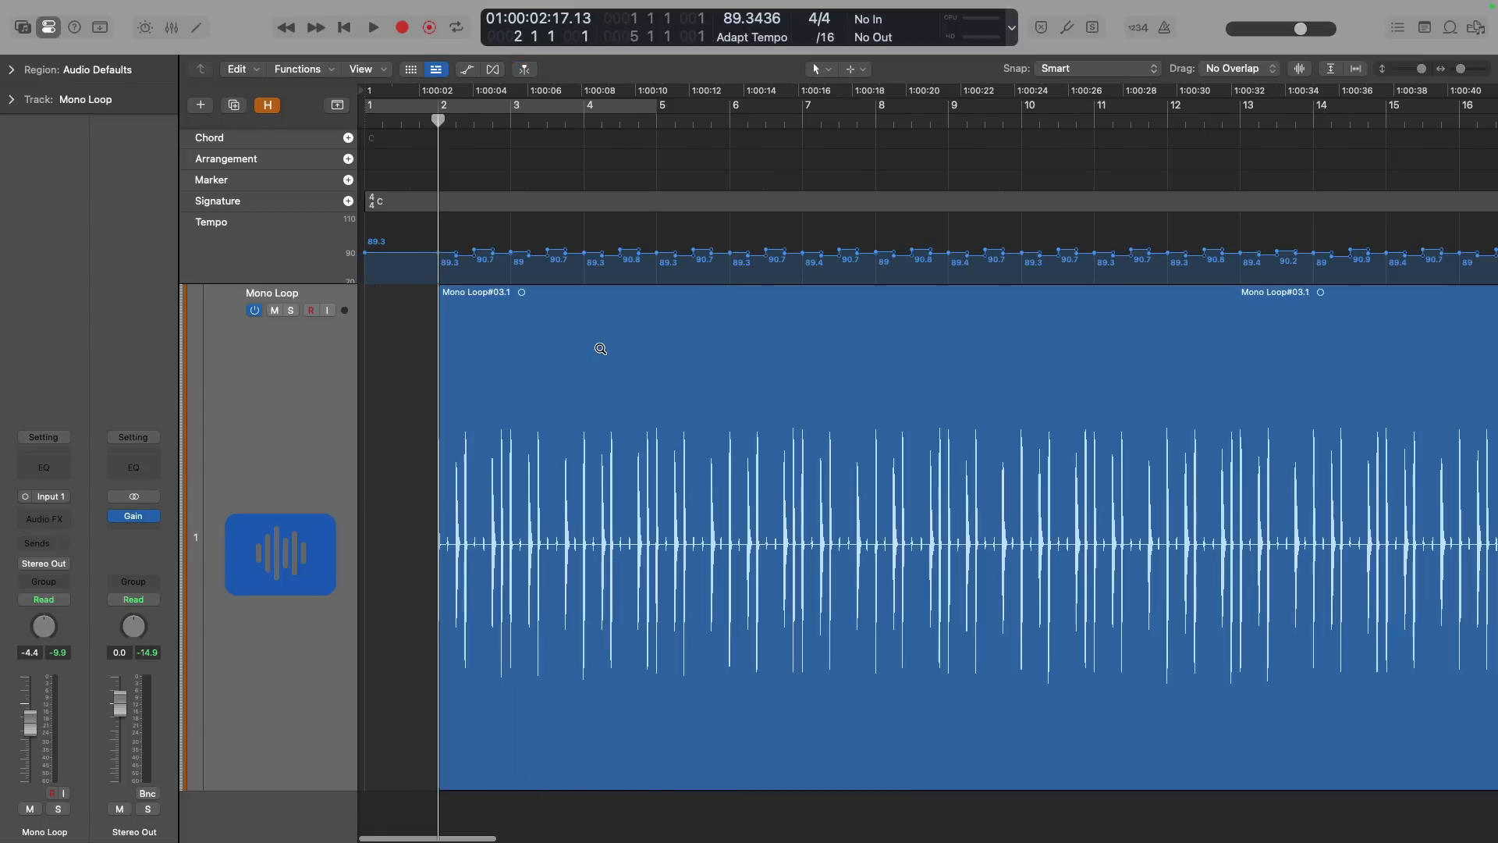
- Position the playhead at bar 32, at the end of the trimmed Mono Loop region
{"action": "left_click", "coordinate": [602, 350], "text": "ctrl+alt"}
{"action": "left_click", "coordinate": [601, 341], "text": "ctrl+alt"}
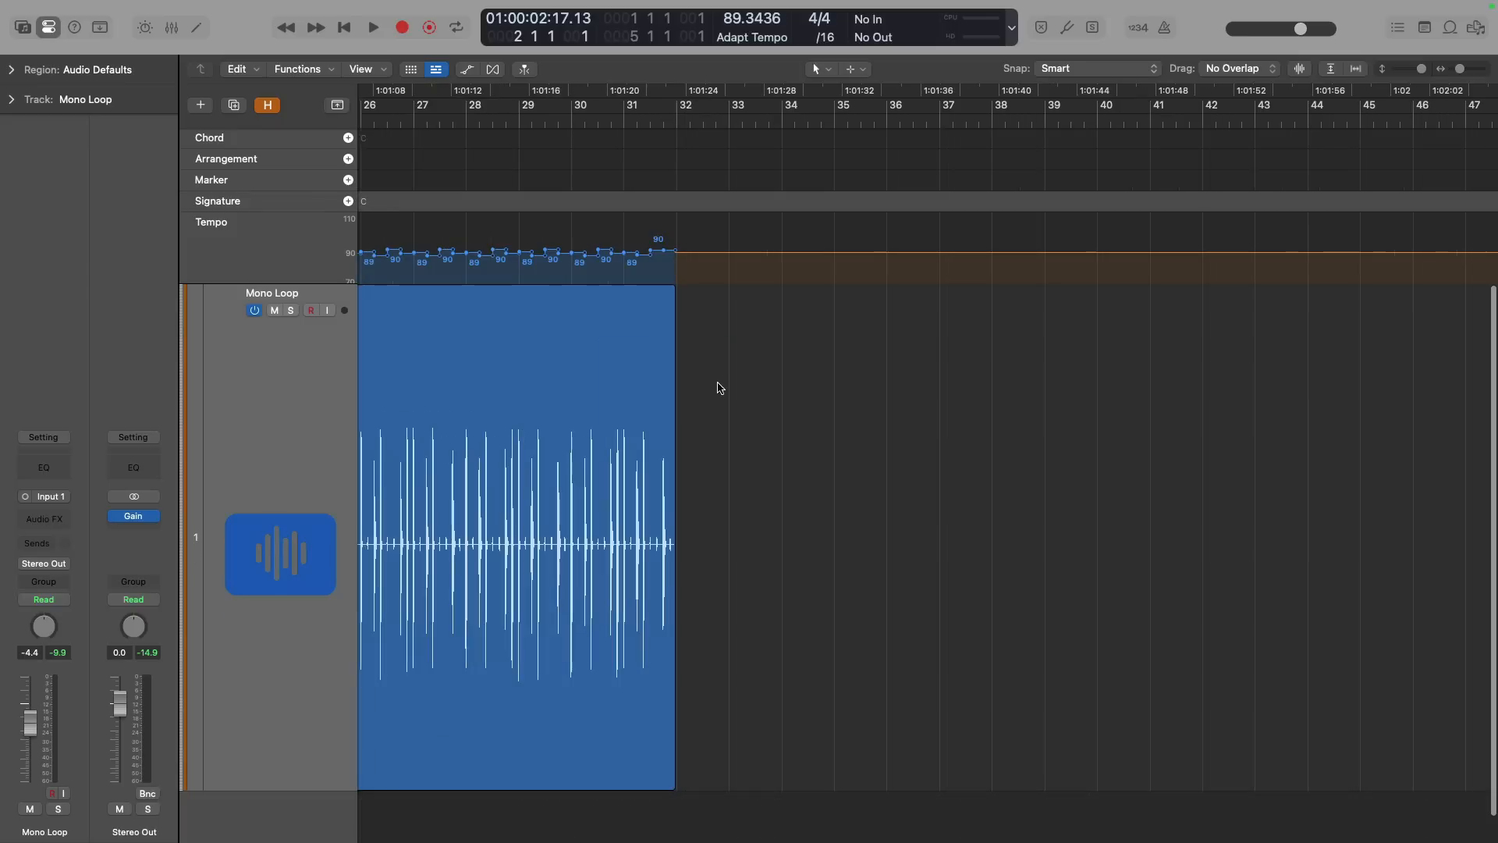
{"action": "left_click_drag", "start_coordinate": [653, 350], "coordinate": [706, 463]}
{"action": "left_click", "coordinate": [607, 121]}
{"action": "key", "text": "super+Left"}
{"action": "key", "text": "super+Left"}
{"action": "key", "text": "super+Left"}
{"action": "key", "text": "super+Left"}
{"action": "key", "text": "super+Left"}
{"action": "key", "text": "super+Left"}
{"action": "key", "text": "super+Left"}
{"action": "key", "text": "super+Left"}
{"action": "left_click", "coordinate": [647, 439], "text": "ctrl+alt"}
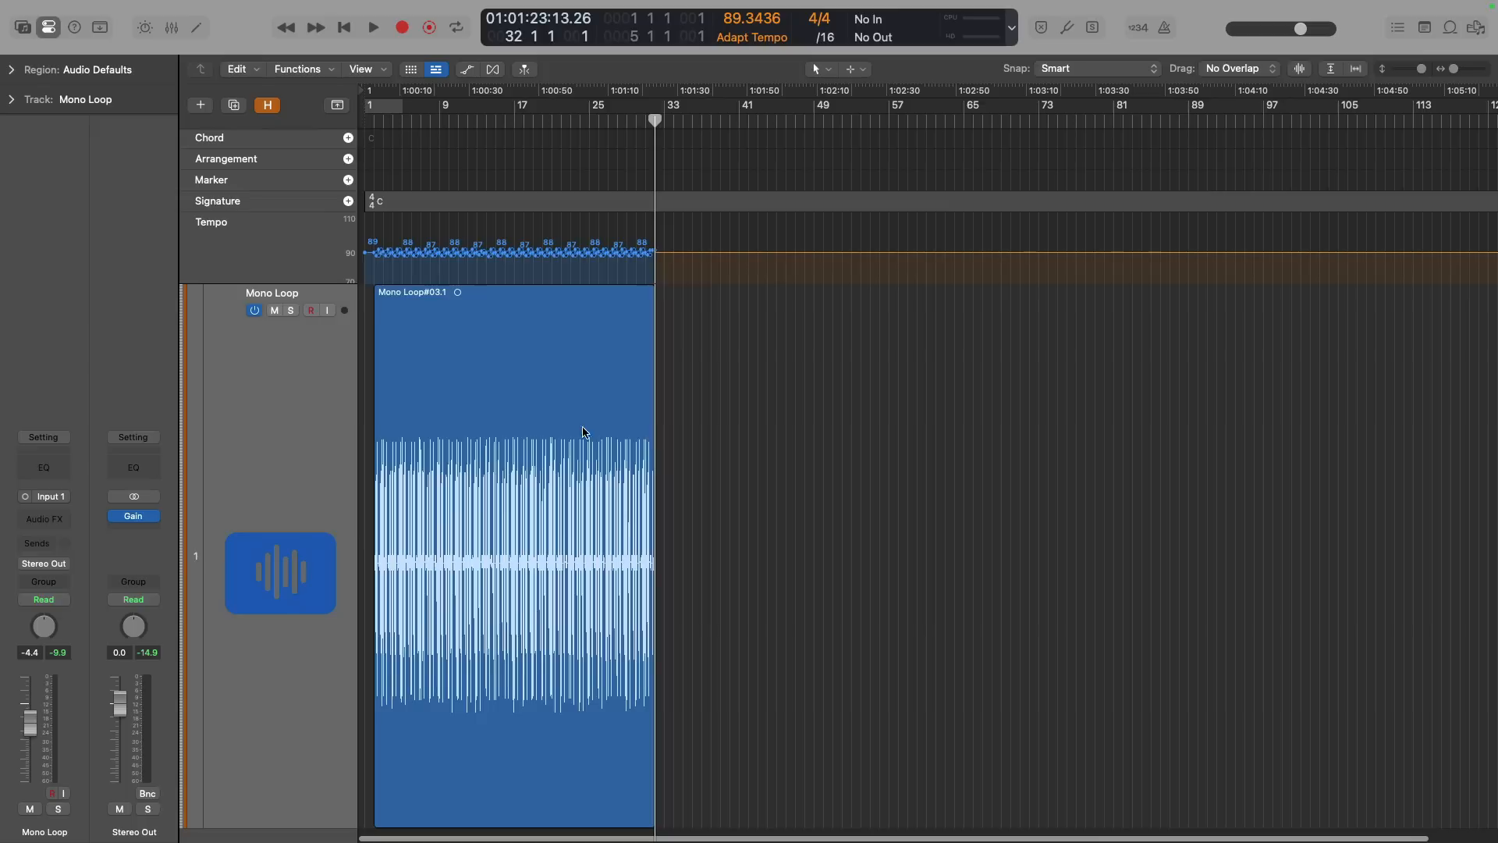
- Copy the trimmed region directly after itself at bar 32 and set the project tempo mode to Keep Project Tempo
{"action": "left_click", "coordinate": [447, 350]}
{"action": "left_click_drag", "start_coordinate": [447, 350], "coordinate": [726, 352]}
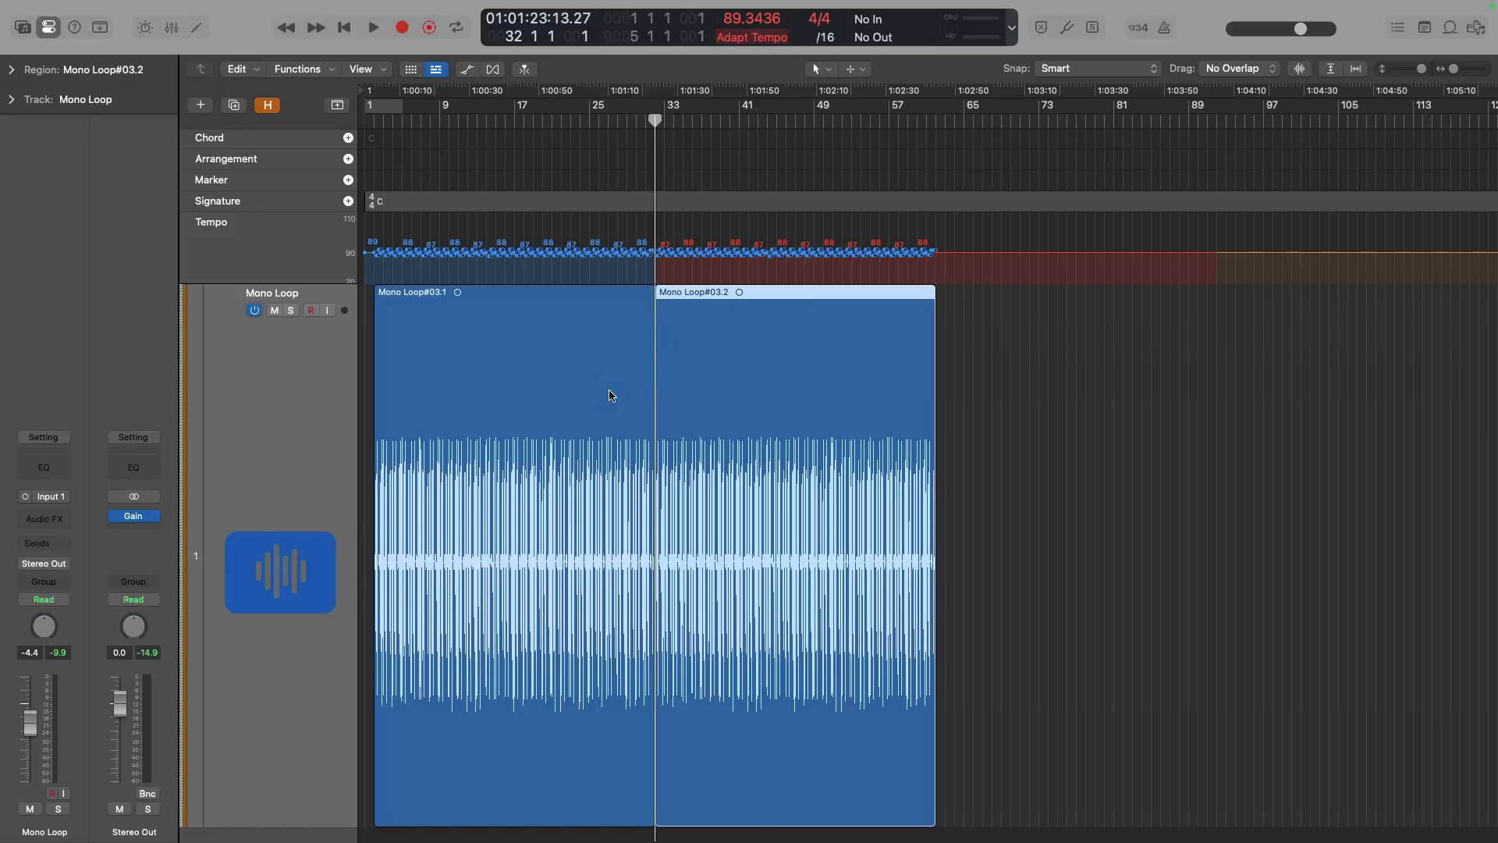
{"action": "left_click_drag", "start_coordinate": [679, 455], "coordinate": [683, 452]}
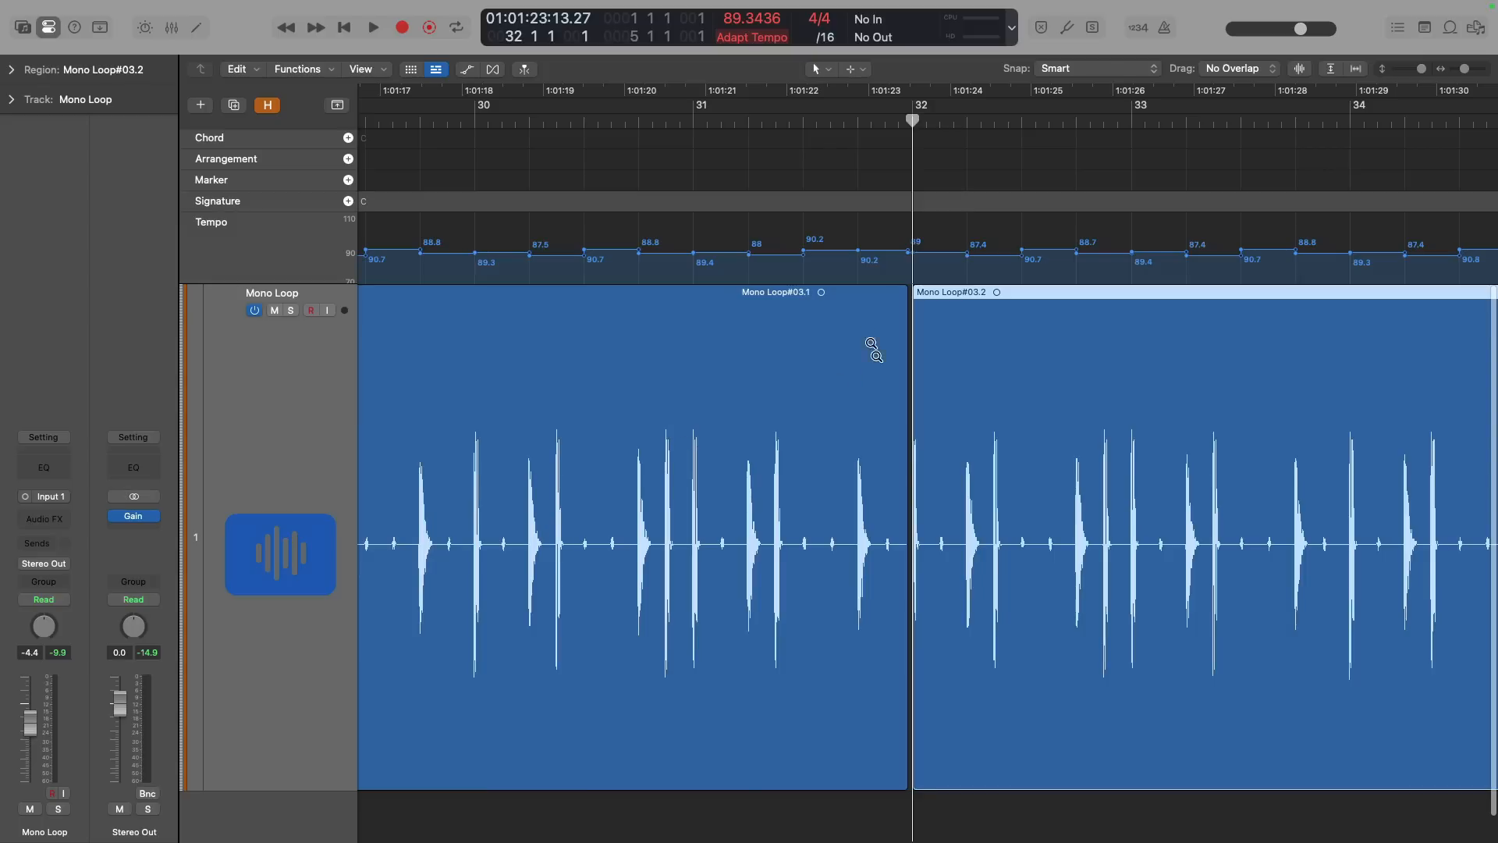
{"action": "left_click_drag", "start_coordinate": [898, 359], "coordinate": [991, 460]}
{"action": "left_click", "coordinate": [755, 331], "text": "ctrl+alt"}
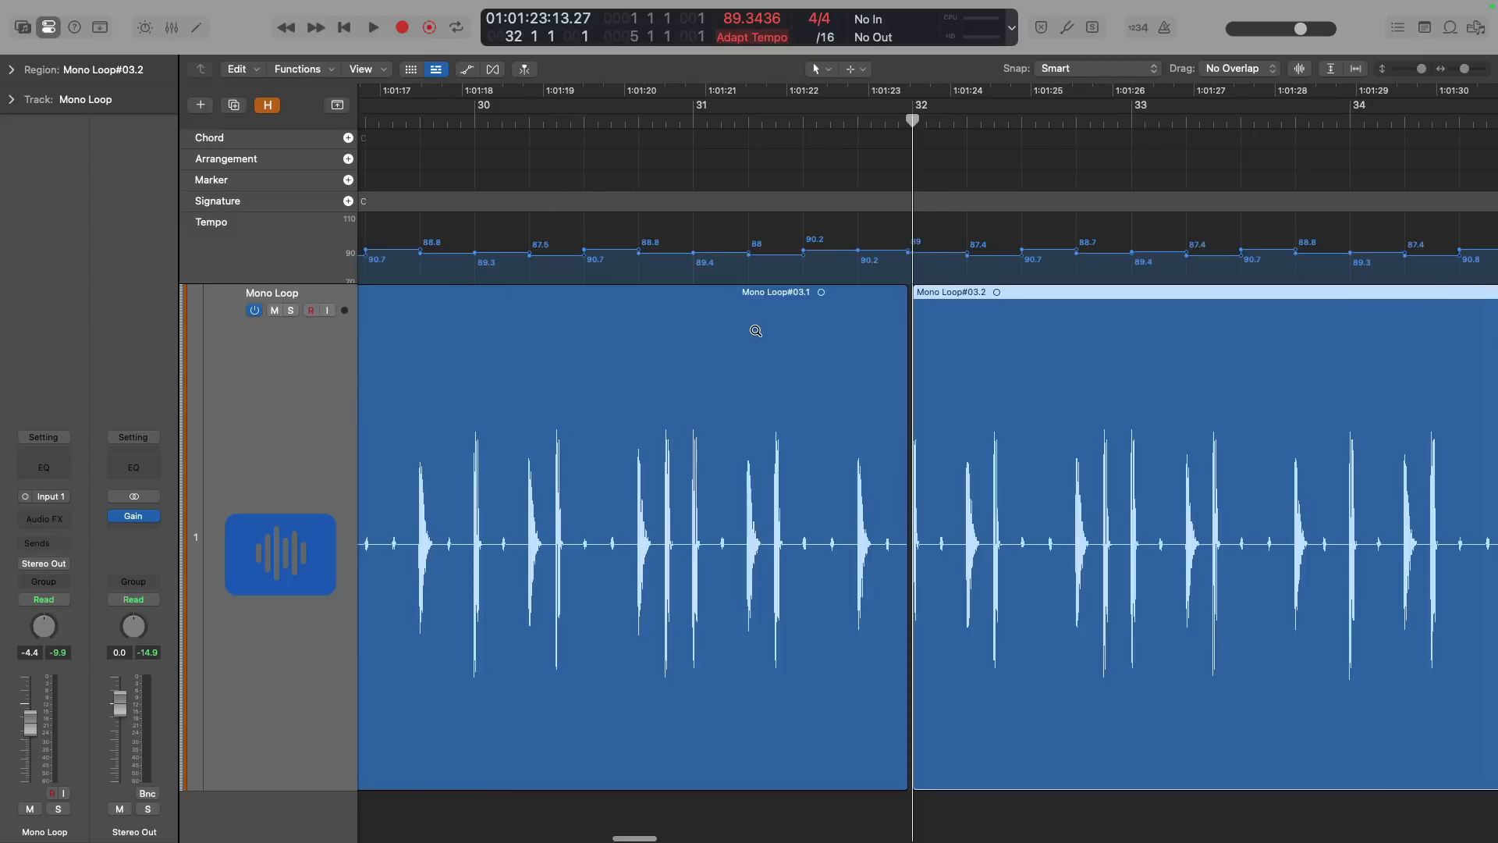
{"action": "left_click", "coordinate": [755, 331], "text": "ctrl+alt"}
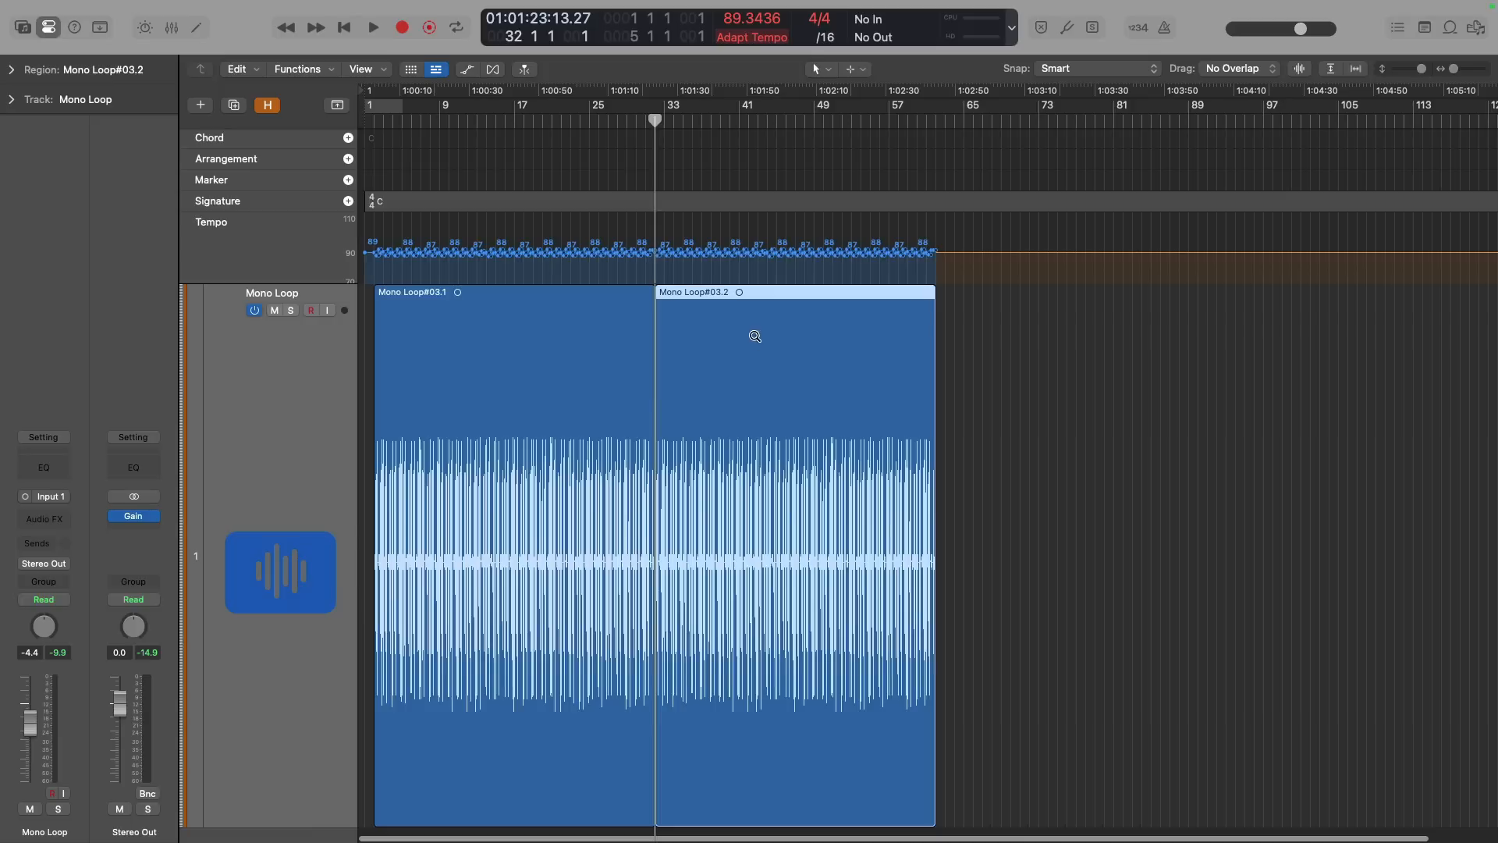
{"action": "left_click", "coordinate": [746, 39]}
{"action": "left_click", "coordinate": [746, 46]}
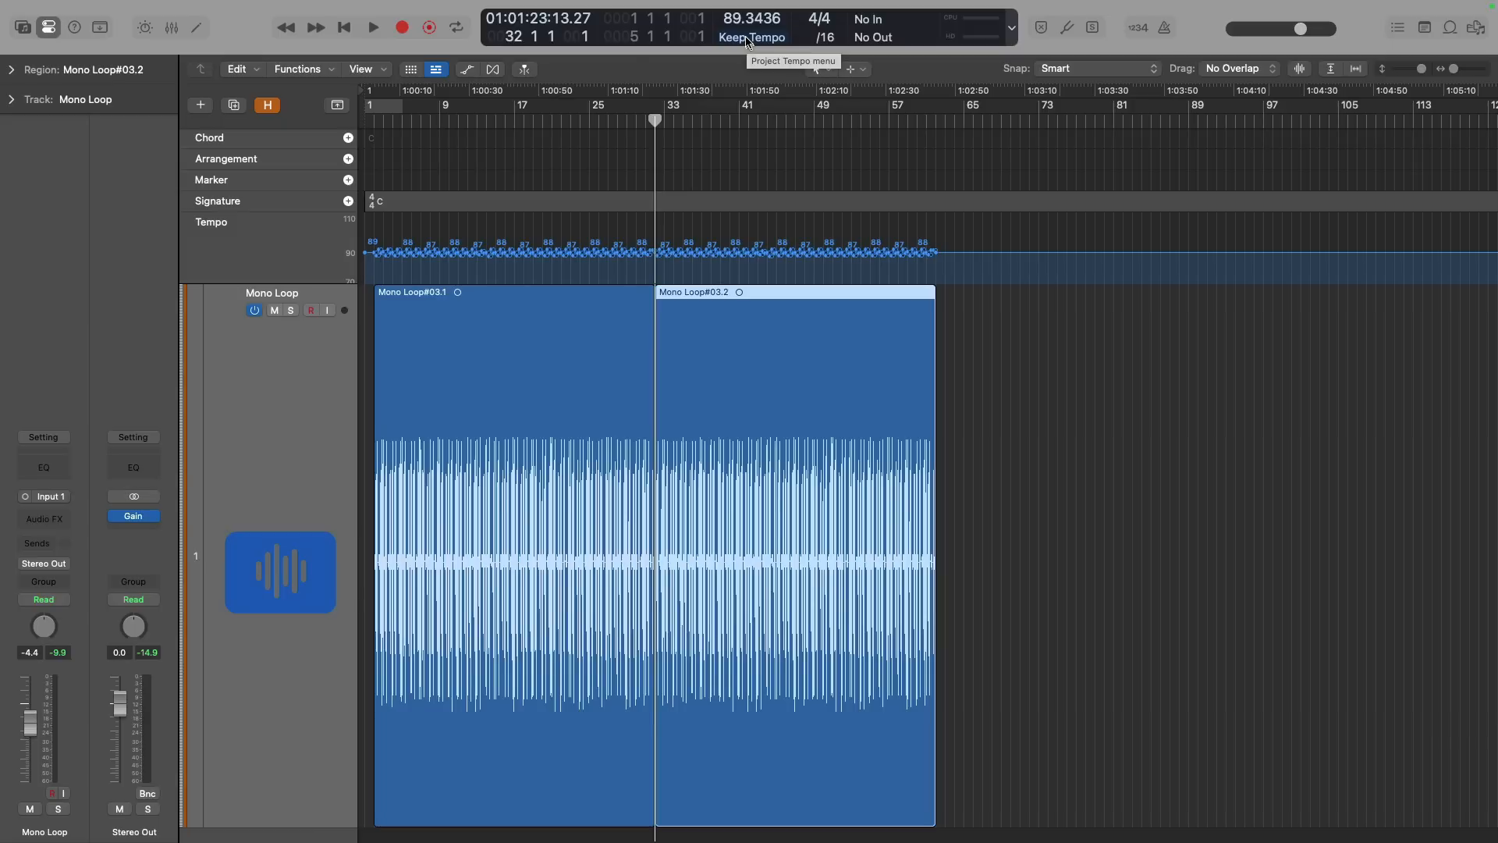
- Play from bar 30 across the join between the original region and its copy
{"action": "left_click_drag", "start_coordinate": [585, 373], "coordinate": [740, 534]}
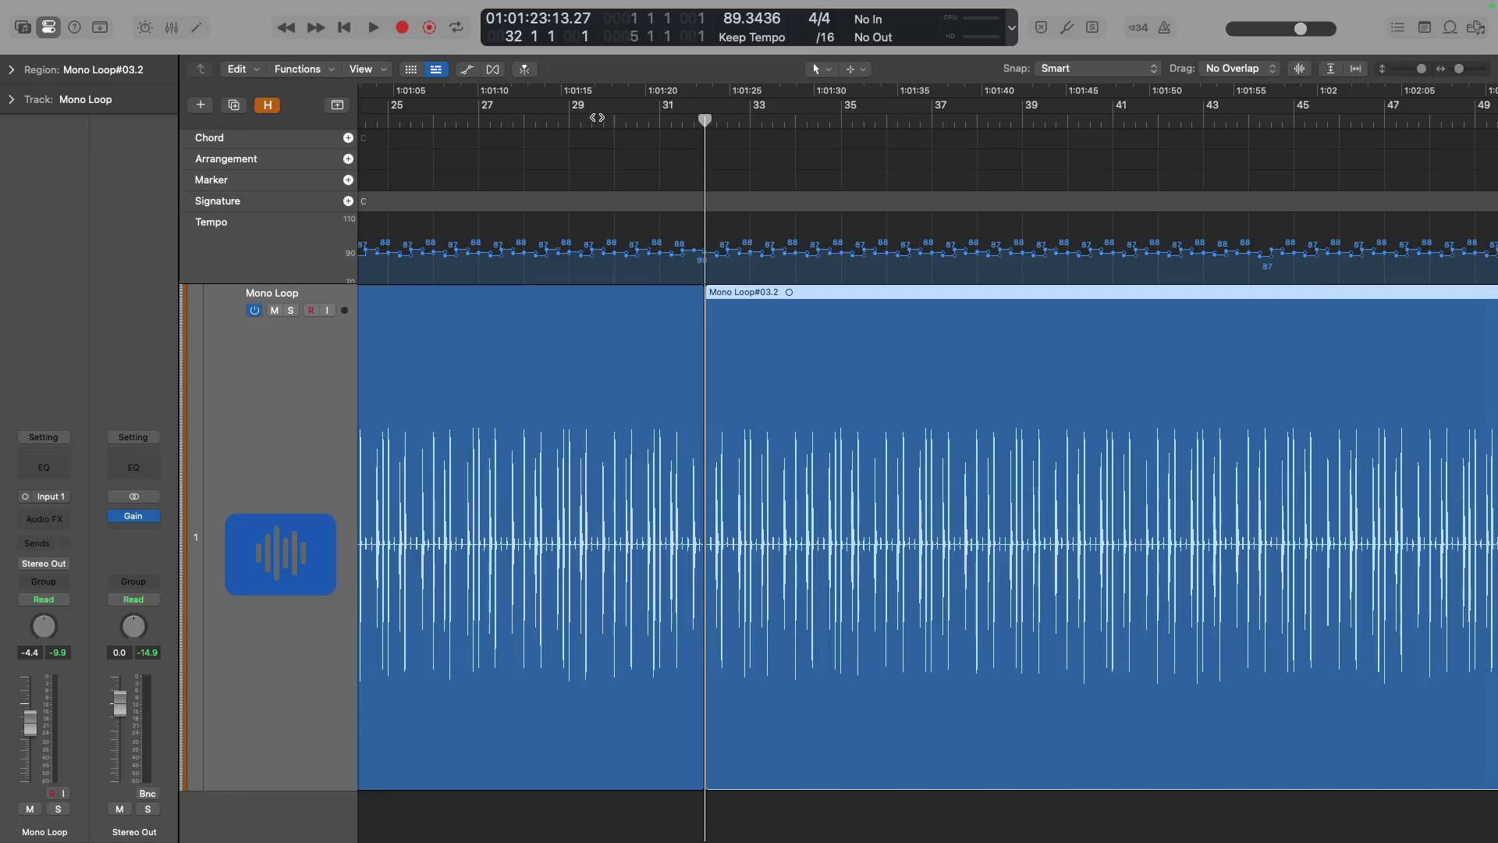
{"action": "left_click", "coordinate": [571, 117]}
{"action": "key", "text": "super+Right"}
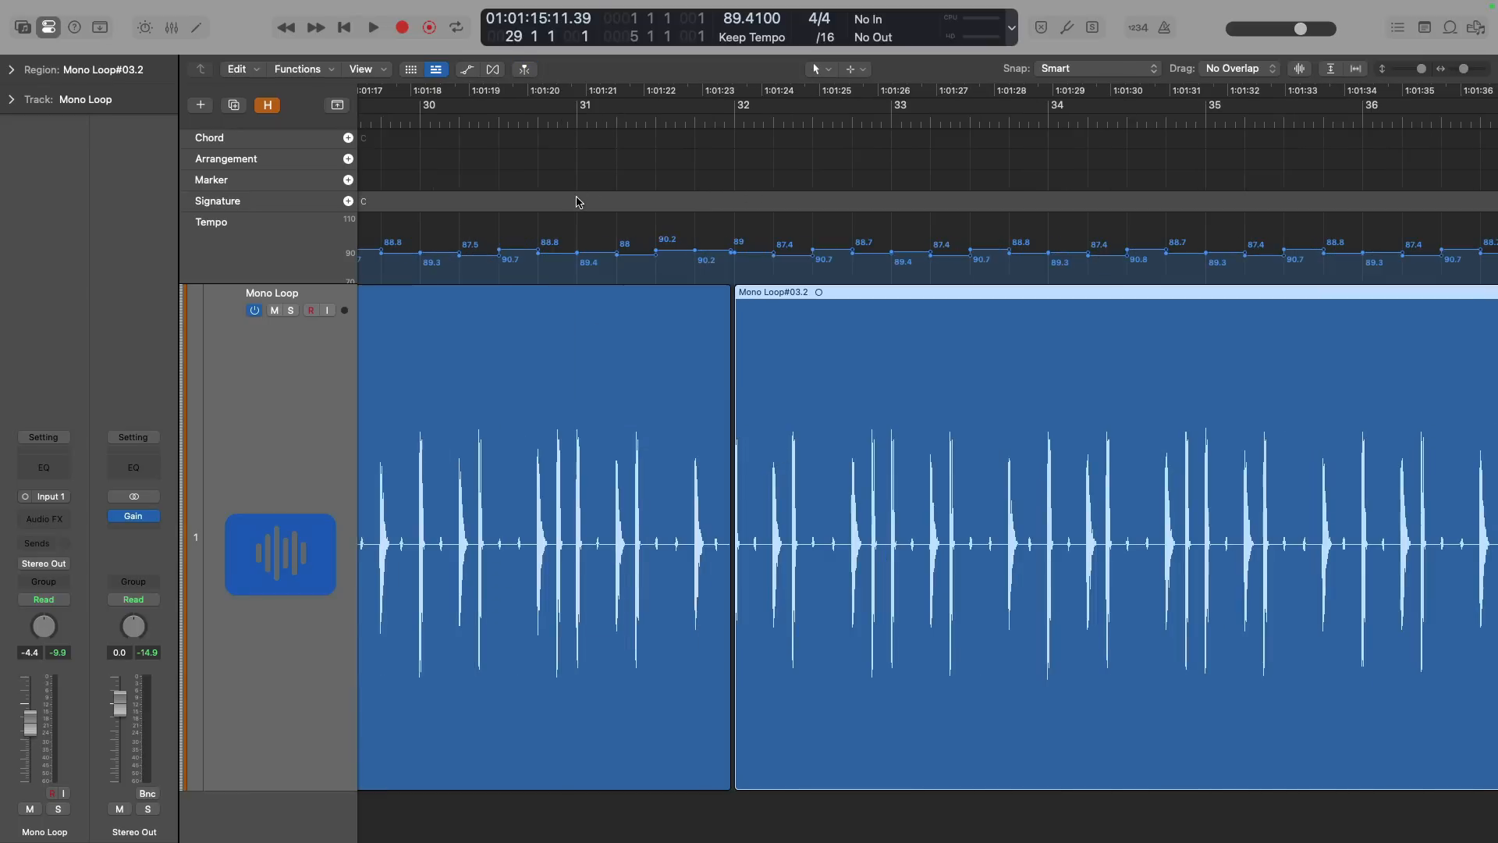
{"action": "left_click", "coordinate": [415, 121]}
{"action": "key", "text": "space"}
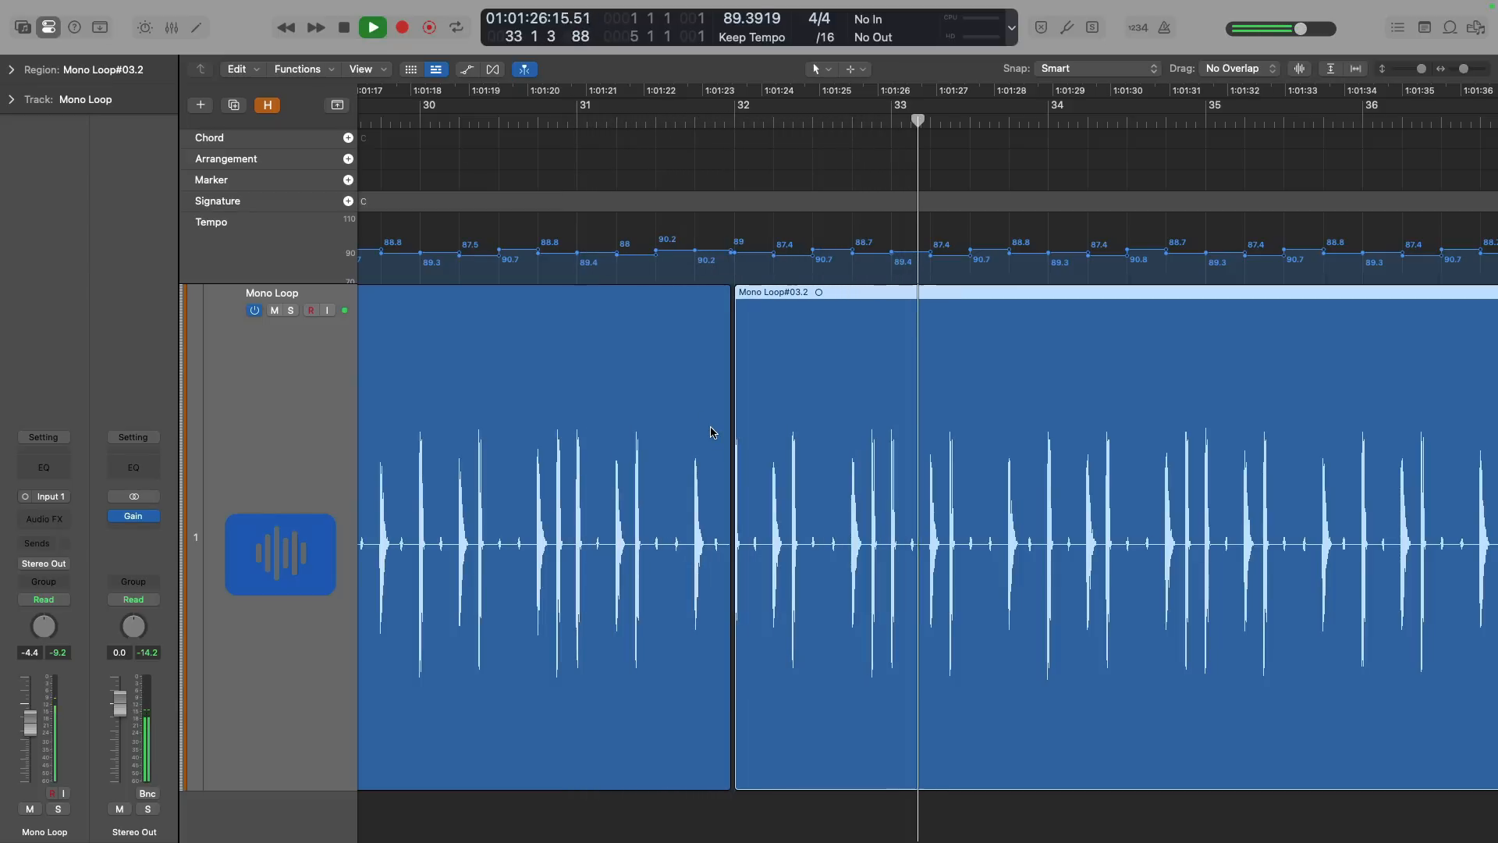
{"action": "key", "text": "space"}
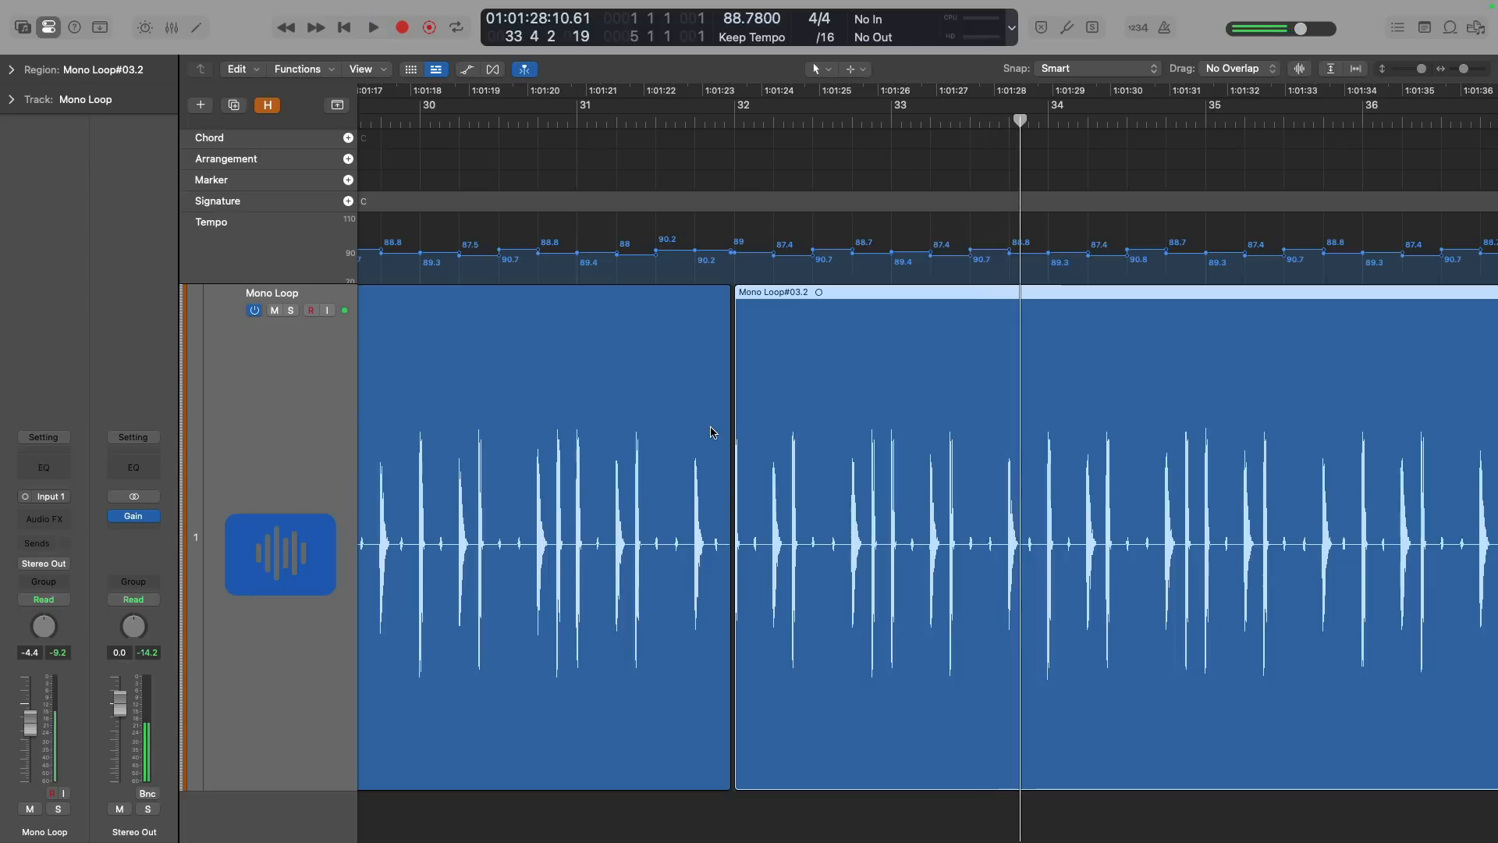
- Extend the second region's start back to just before 31 4 3 and play across the join from bar 31, beat 3
{"action": "left_click_drag", "start_coordinate": [669, 356], "coordinate": [852, 567]}
{"action": "left_click_drag", "start_coordinate": [783, 702], "coordinate": [668, 671]}
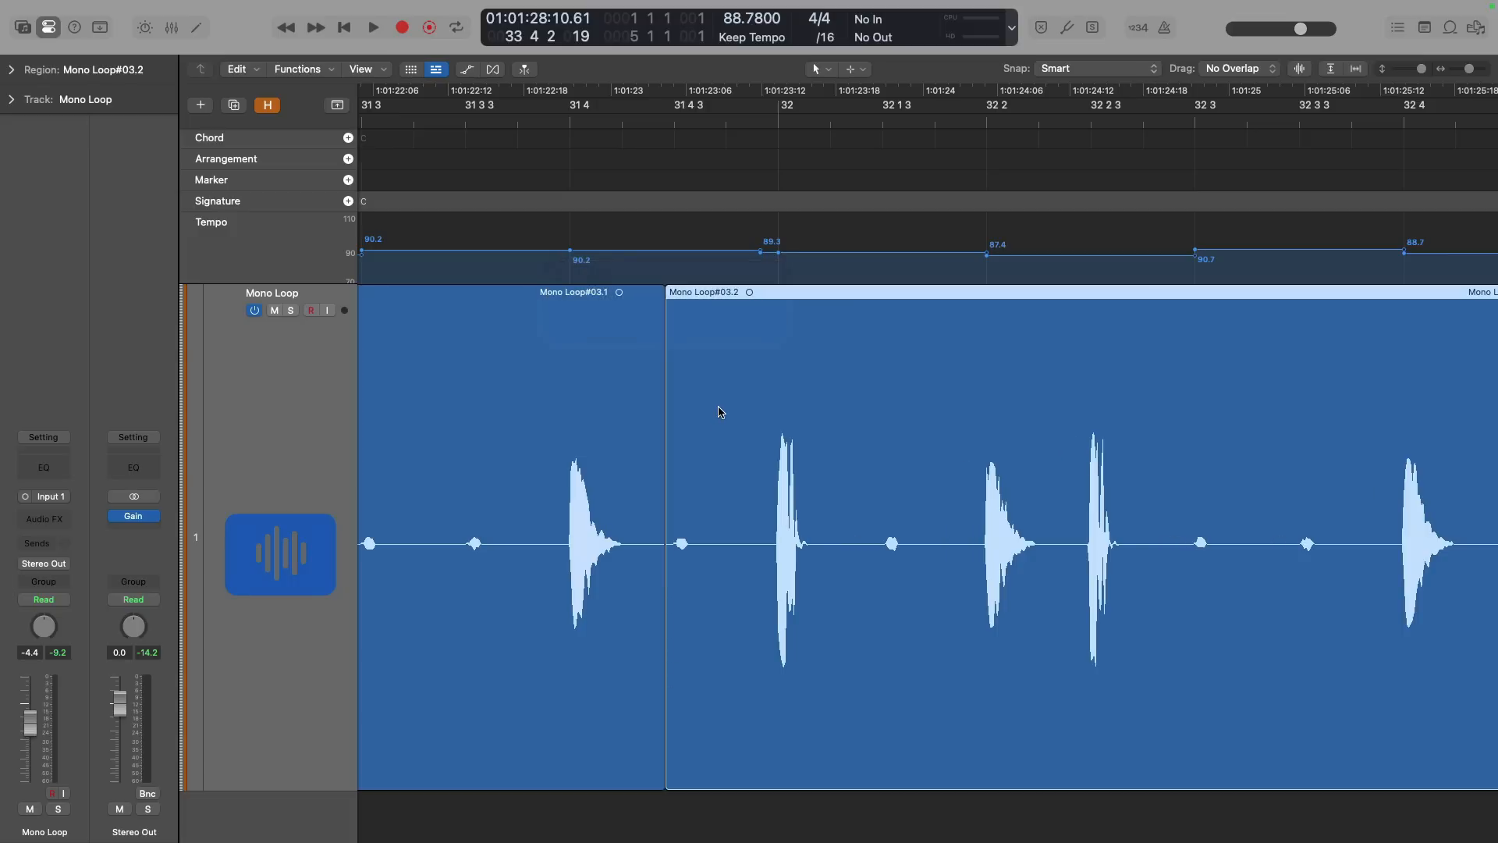
{"action": "left_click", "coordinate": [626, 364]}
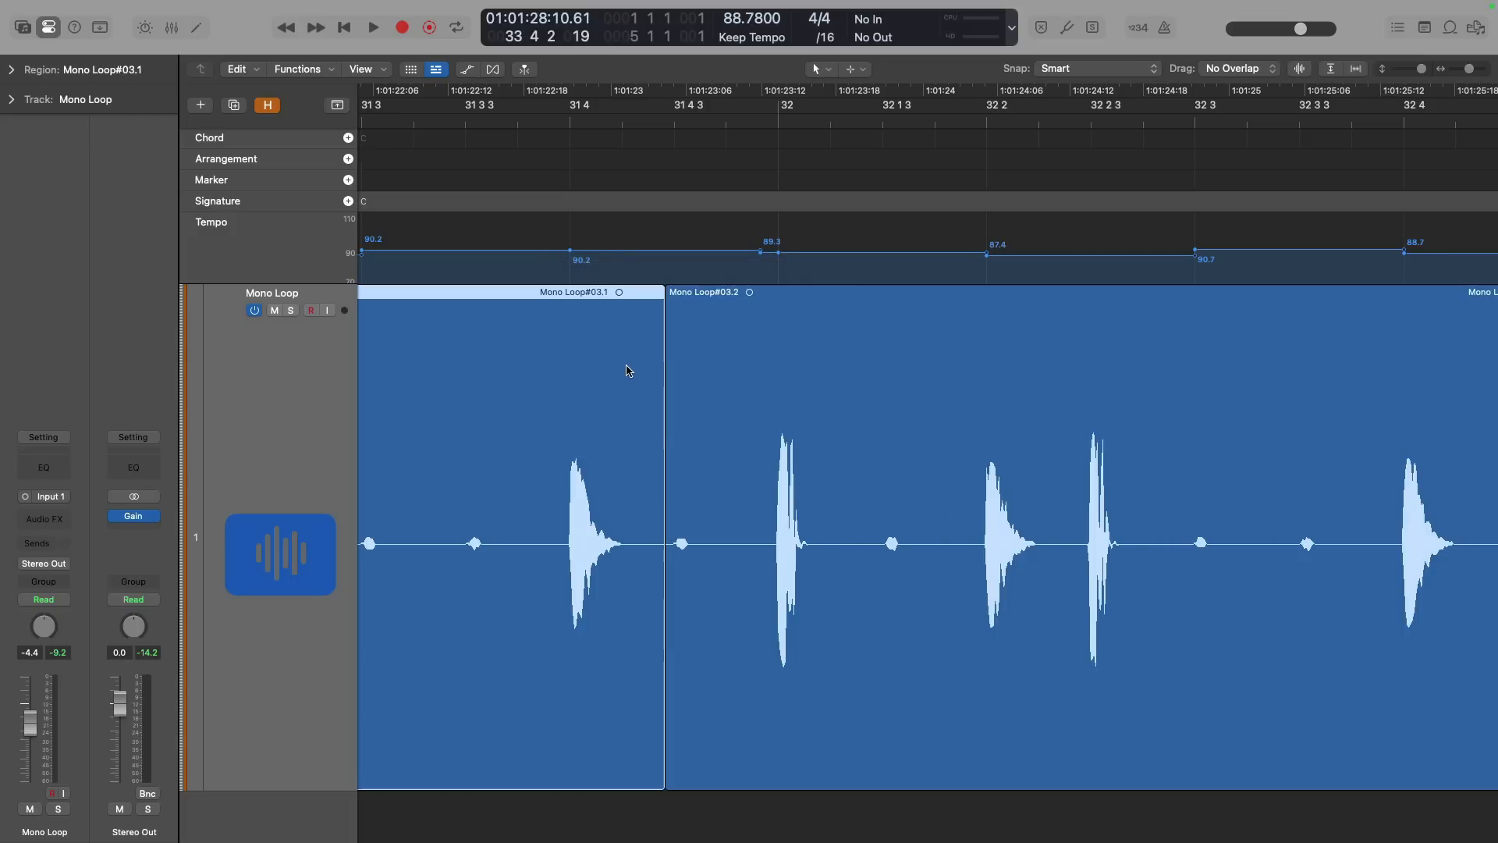
{"action": "left_click", "coordinate": [625, 369], "text": "ctrl+alt"}
{"action": "left_click", "coordinate": [664, 120]}
{"action": "key", "text": "space"}
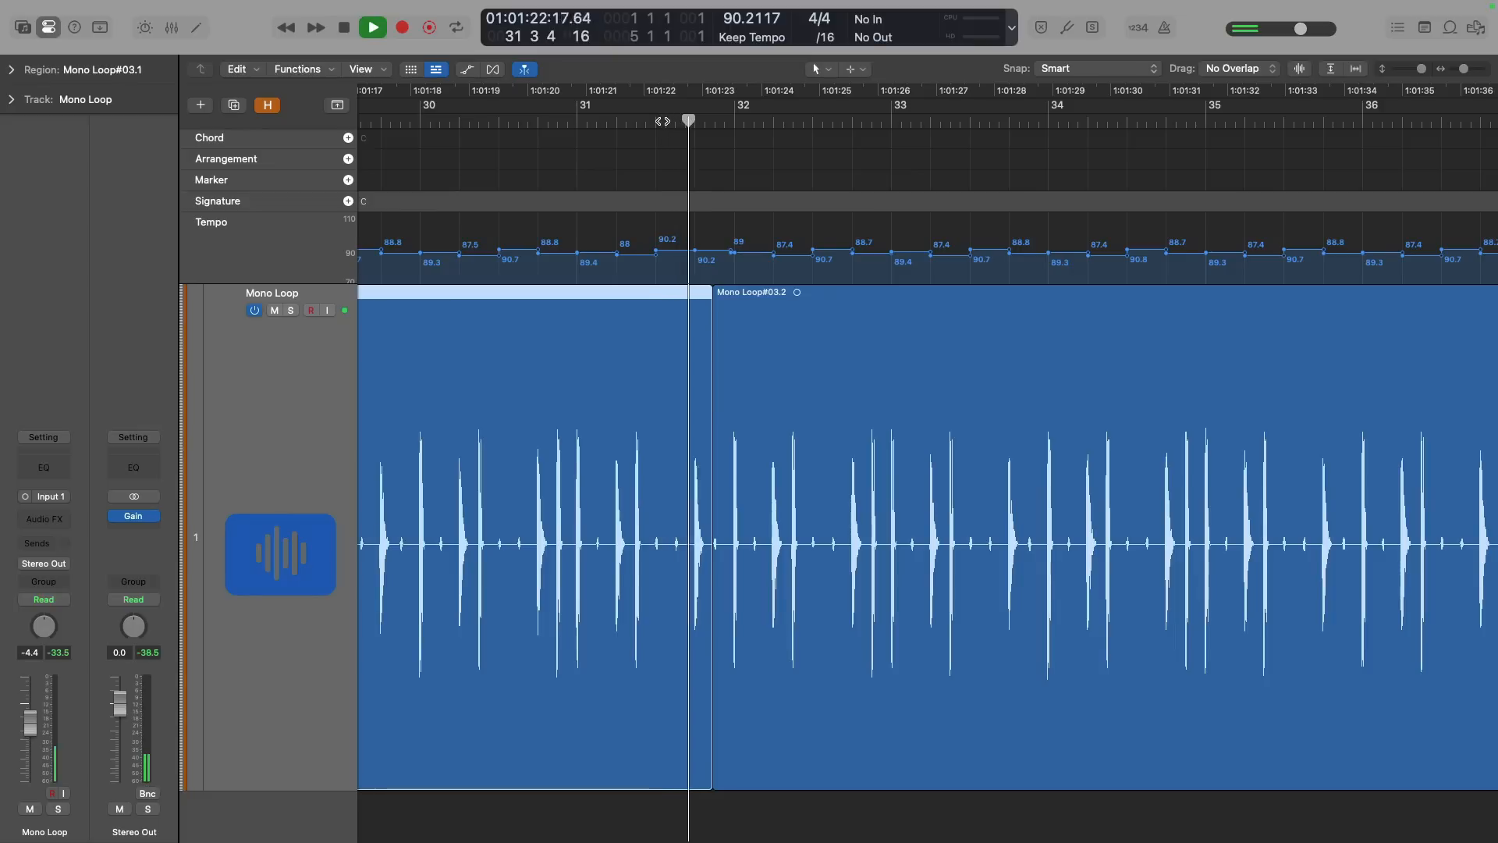
{"action": "key", "text": "space"}
- Try copying the second region directly after itself in Keep Project Tempo mode, and undo the copy
{"action": "scroll", "coordinate": [779, 345], "scroll_direction": "down", "scroll_amount": 5}
{"action": "left_click", "coordinate": [714, 337]}
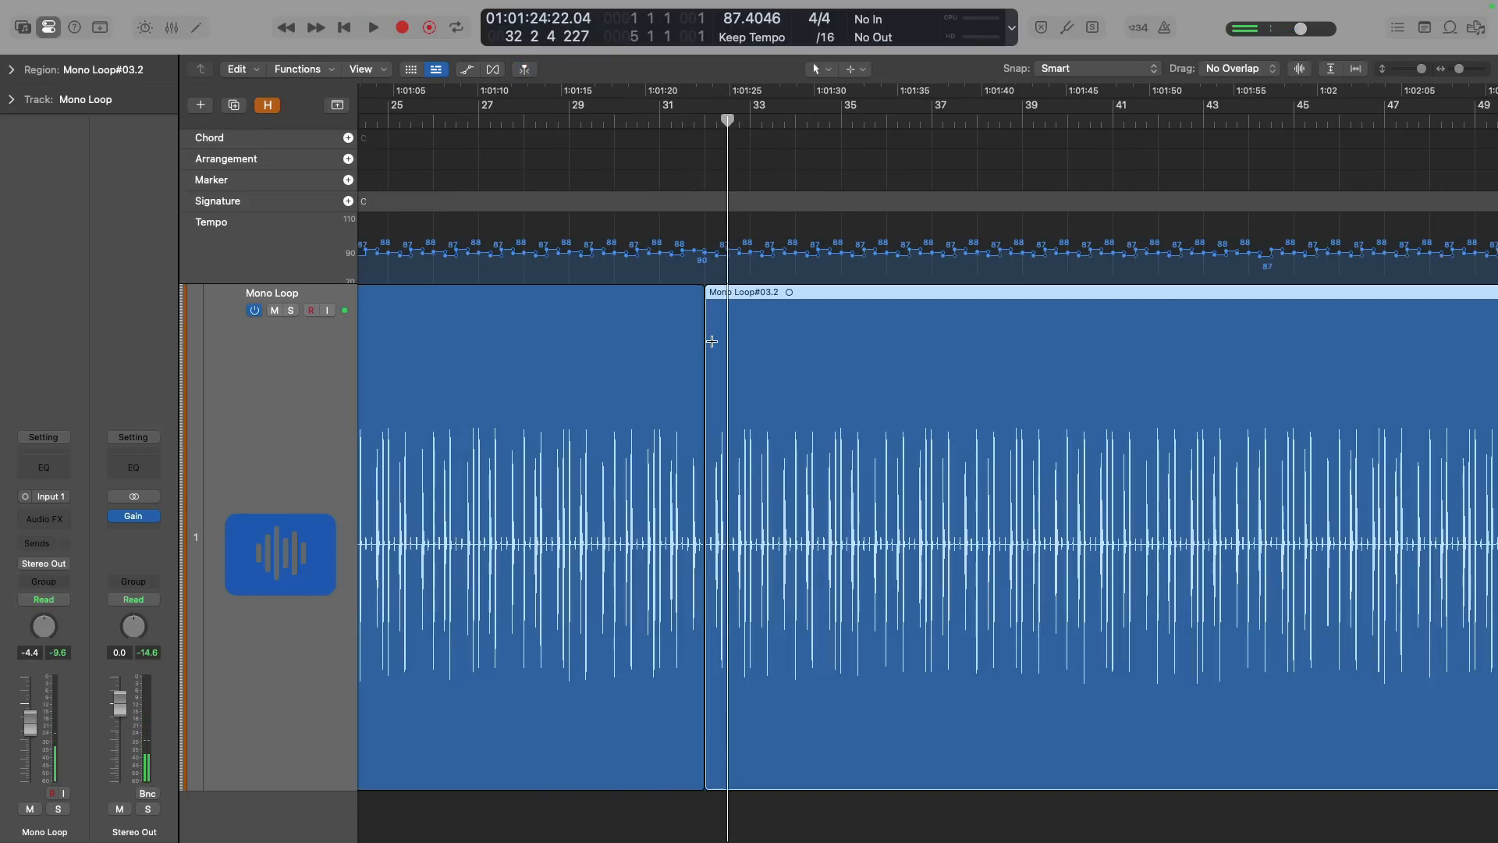
{"action": "scroll", "coordinate": [726, 335], "scroll_direction": "down", "scroll_amount": 5}
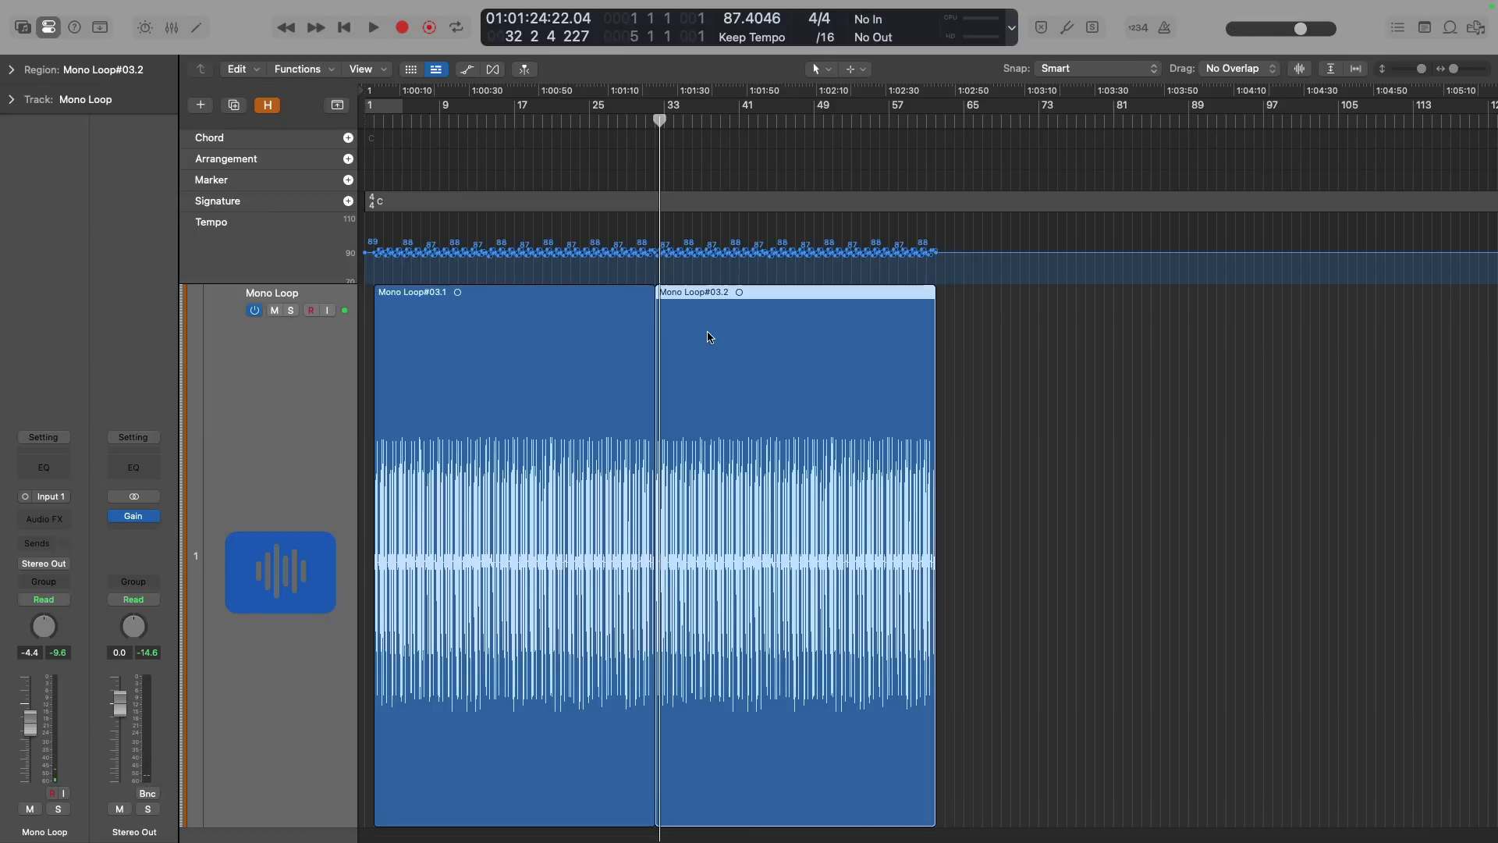
{"action": "left_click_drag", "start_coordinate": [710, 335], "coordinate": [988, 335]}
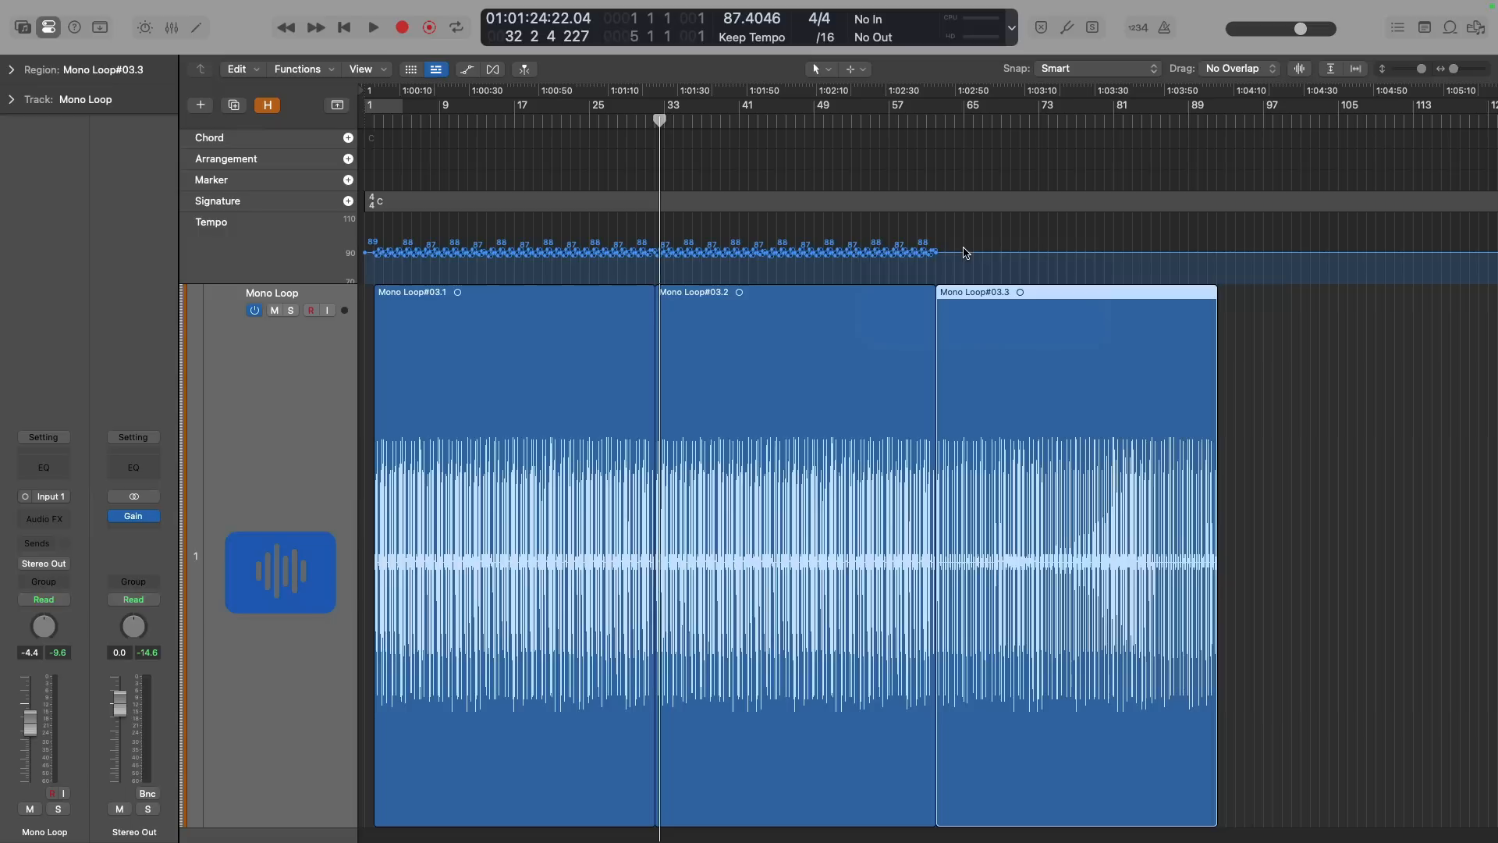
{"action": "key", "text": "super+z"}
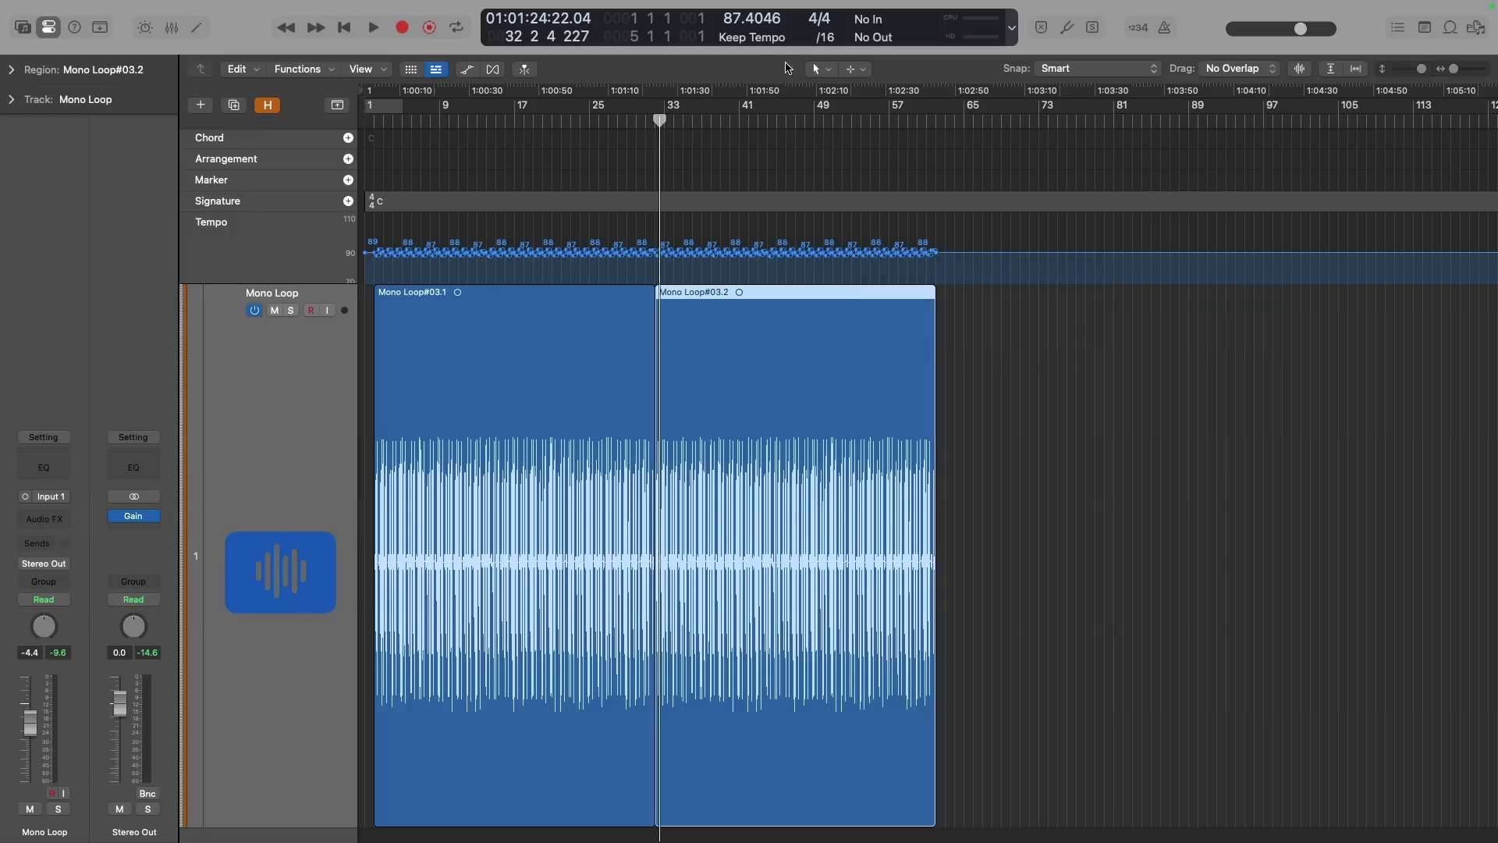
- Set the project tempo mode to Adapt Project Tempo and copy the second region directly after itself
{"action": "left_click", "coordinate": [770, 39]}
{"action": "left_click", "coordinate": [770, 67]}
{"action": "left_click_drag", "start_coordinate": [742, 355], "coordinate": [980, 361]}
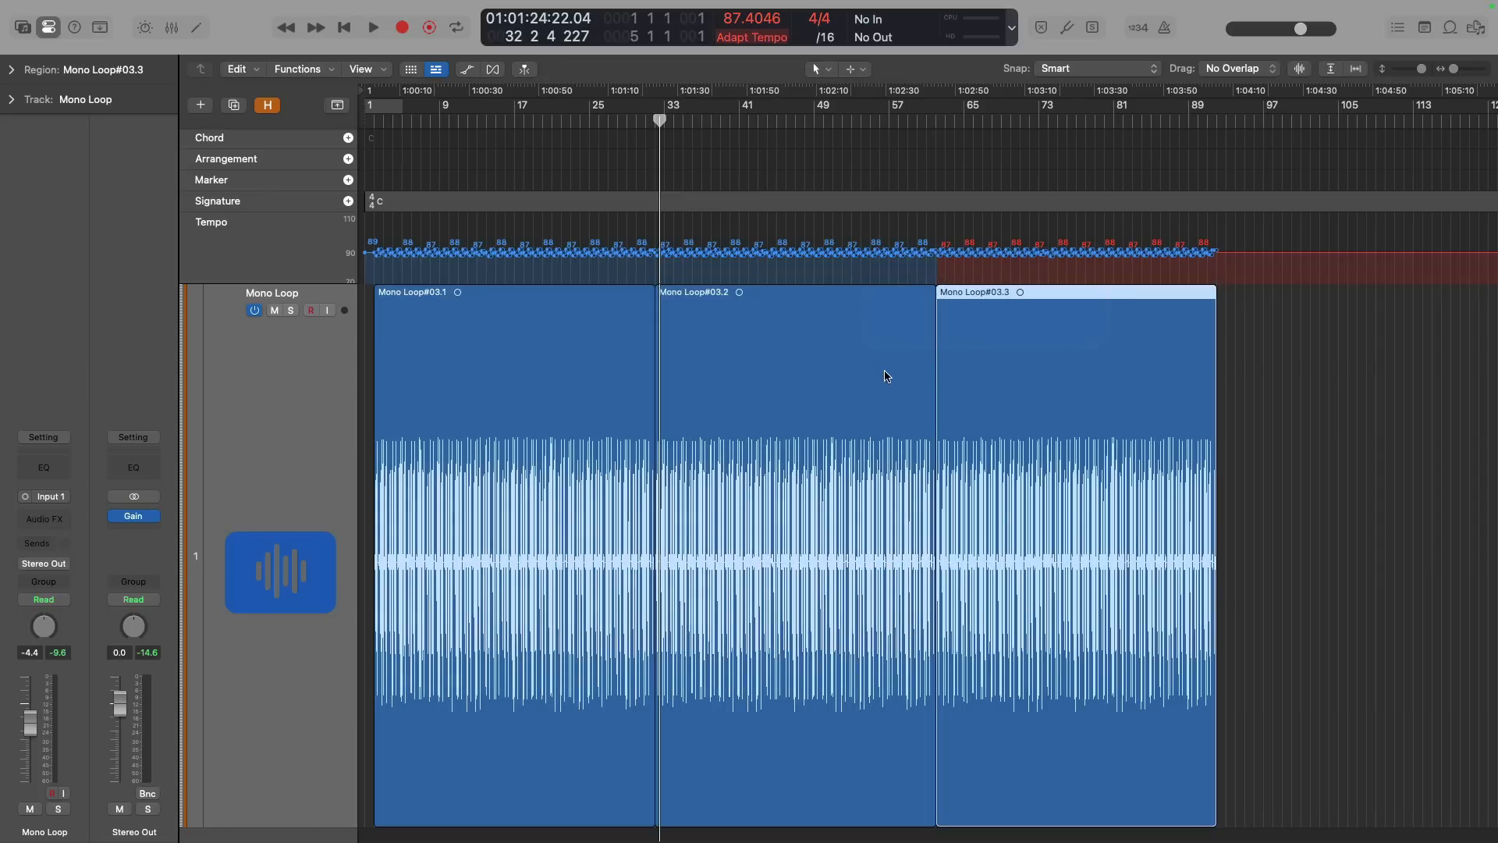
- Switch to Keep Project Tempo and extend the starts of the second and third regions slightly earlier together
{"action": "left_click", "coordinate": [753, 36]}
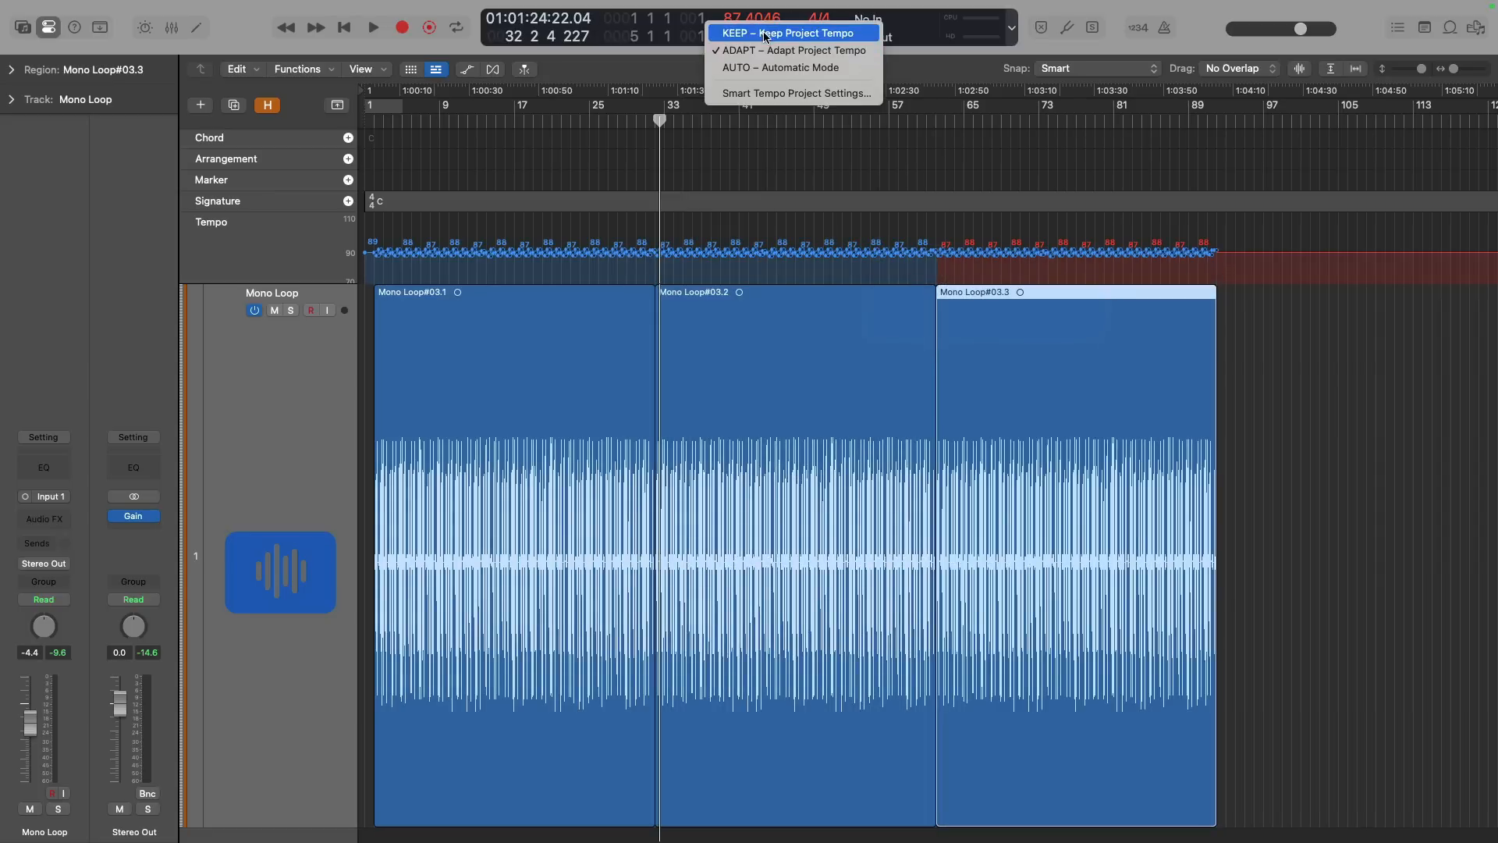
{"action": "left_click", "coordinate": [768, 31]}
{"action": "left_click", "coordinate": [750, 312], "text": "shift"}
{"action": "left_click_drag", "start_coordinate": [683, 436], "coordinate": [720, 500]}
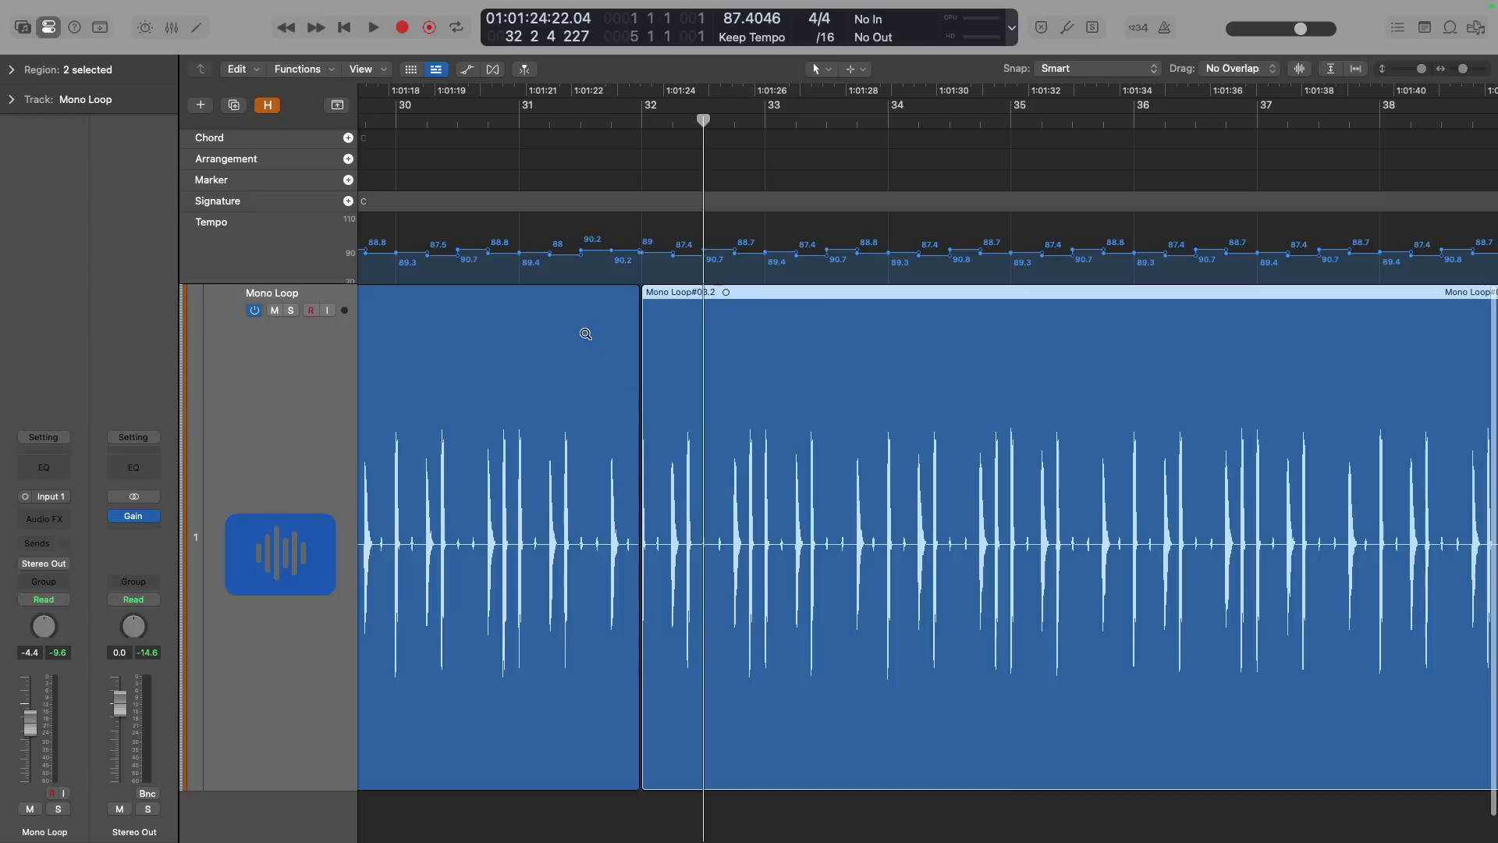
{"action": "left_click_drag", "start_coordinate": [601, 342], "coordinate": [761, 581]}
{"action": "left_click_drag", "start_coordinate": [569, 738], "coordinate": [458, 702]}
{"action": "left_click", "coordinate": [660, 486], "text": "ctrl+alt"}
{"action": "left_click", "coordinate": [660, 486], "text": "ctrl+alt"}
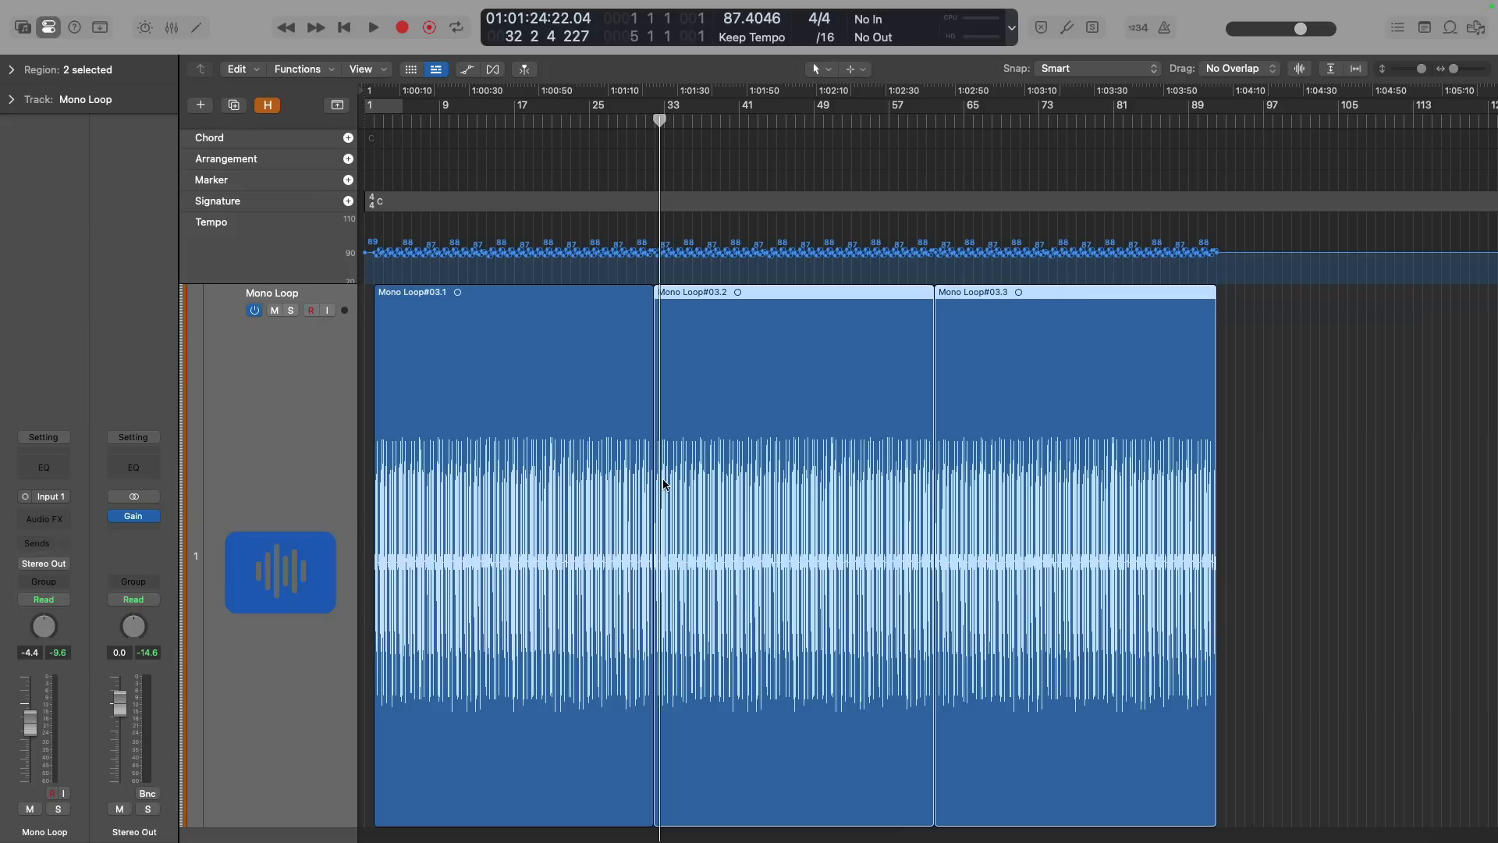
- Undo the edits back to the single trimmed region and set the project tempo mode to Keep Project Tempo
{"action": "key", "text": "super+z"}
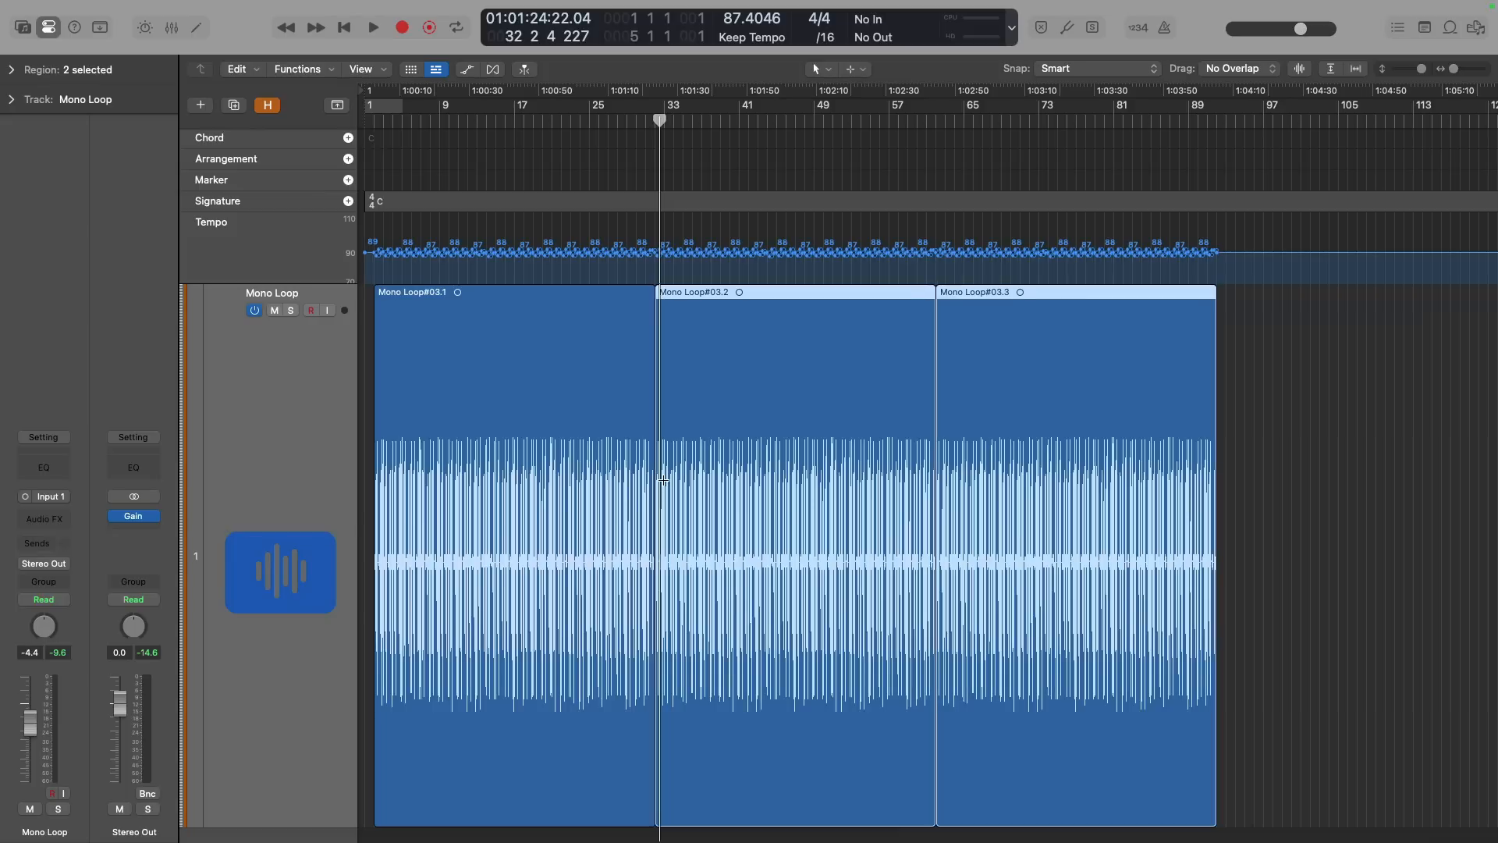
{"action": "key", "text": "super+z"}
{"action": "key", "text": "super+z"}
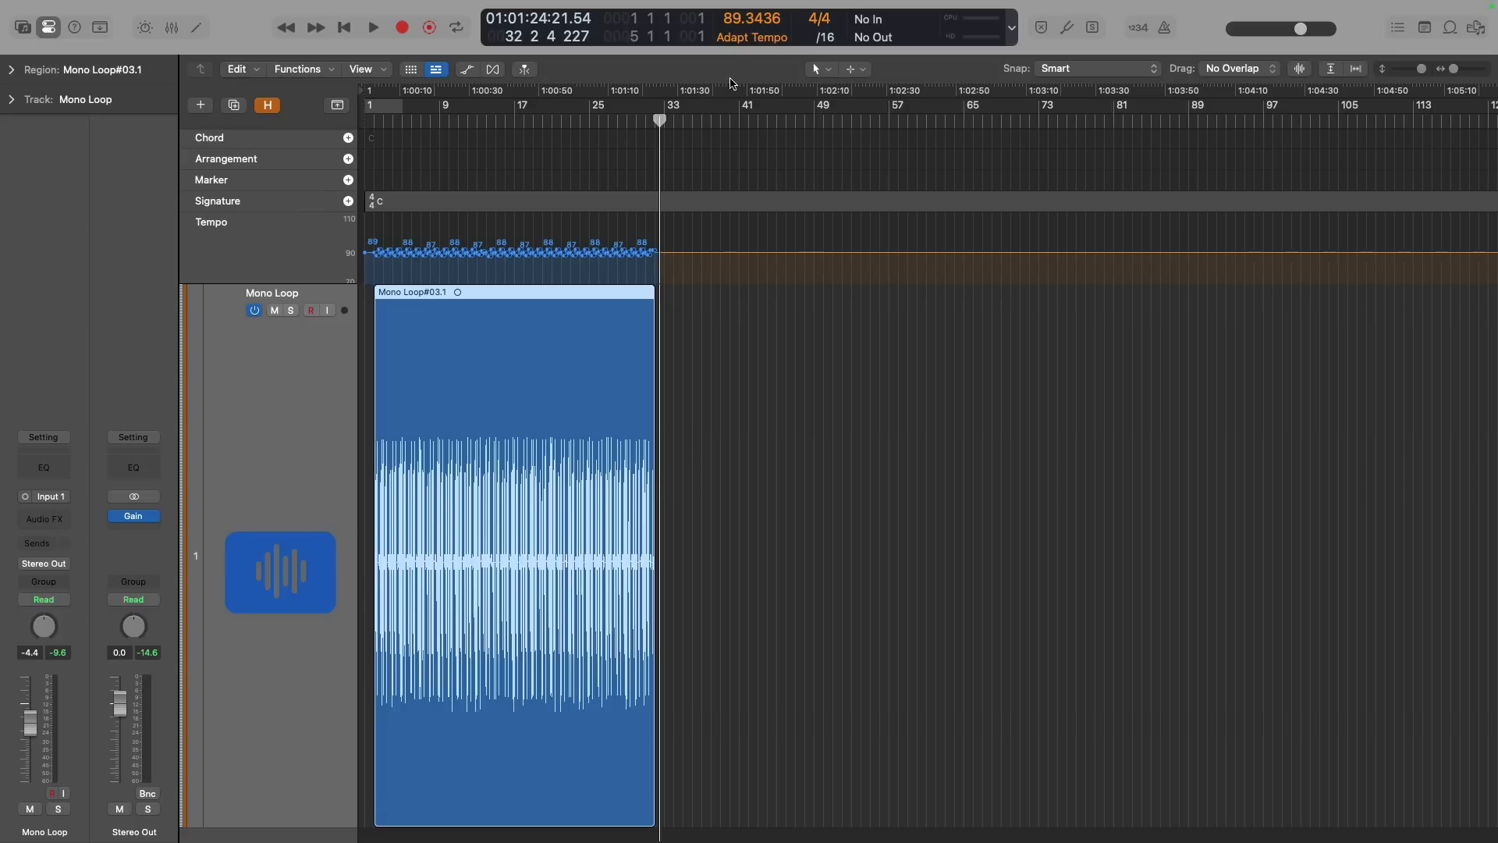
{"action": "left_click", "coordinate": [746, 37]}
{"action": "left_click", "coordinate": [746, 35]}
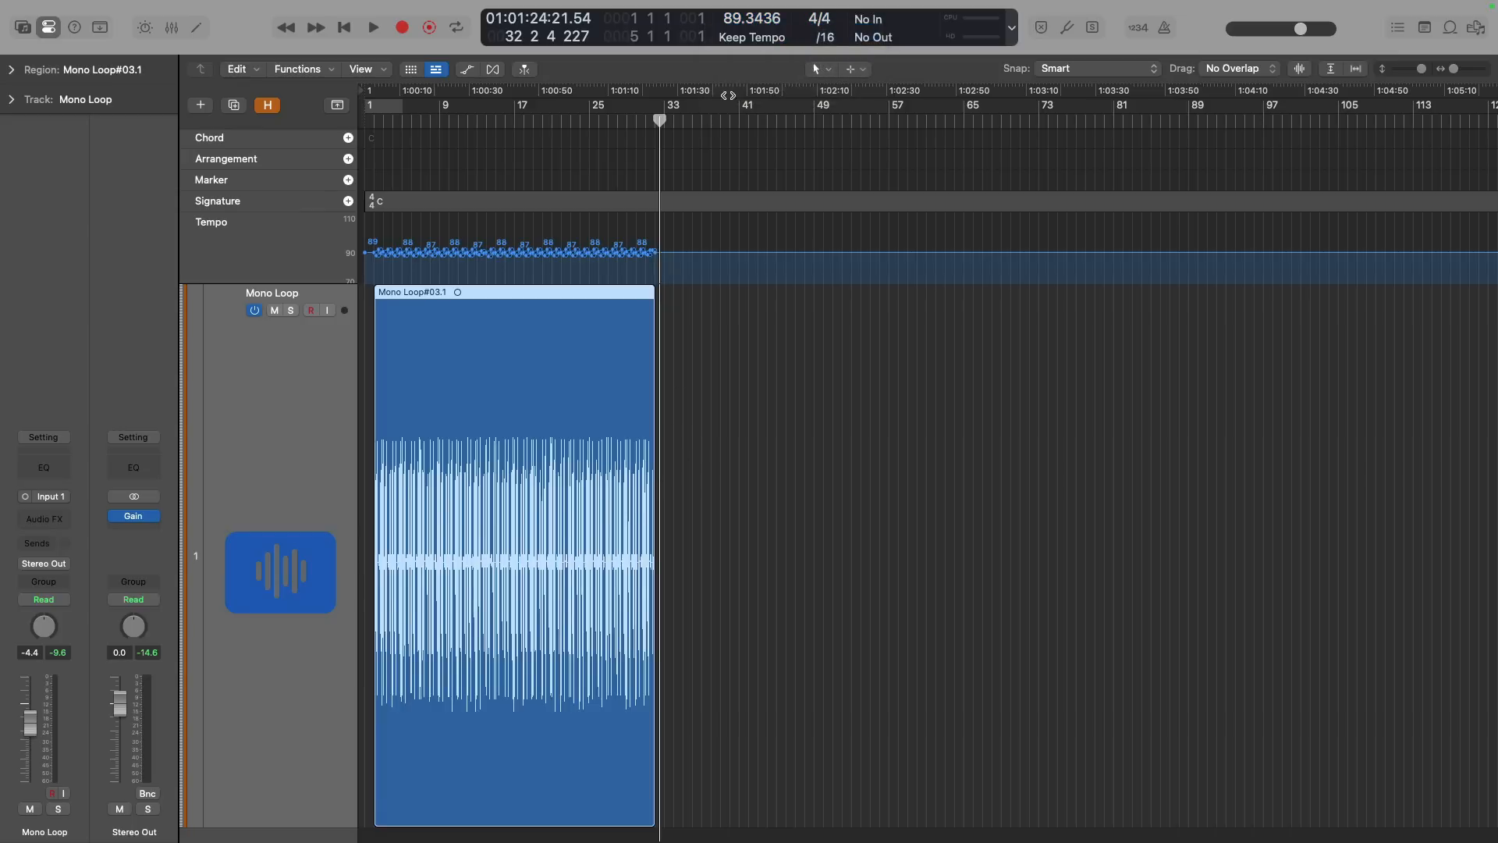
- Compare the region's transients with the tempo points between bars 4 and 8, placing the playhead at bars 6 and 7
{"action": "left_click", "coordinate": [691, 399]}
{"action": "left_click_drag", "start_coordinate": [727, 651], "coordinate": [284, 373]}
{"action": "left_click_drag", "start_coordinate": [379, 365], "coordinate": [459, 570]}
{"action": "left_click_drag", "start_coordinate": [480, 129], "coordinate": [1303, 224]}
{"action": "key", "text": "space"}
{"action": "scroll", "coordinate": [1202, 336], "scroll_direction": "right", "scroll_amount": 5}
{"action": "left_click", "coordinate": [946, 119]}
{"action": "left_click", "coordinate": [1005, 317]}
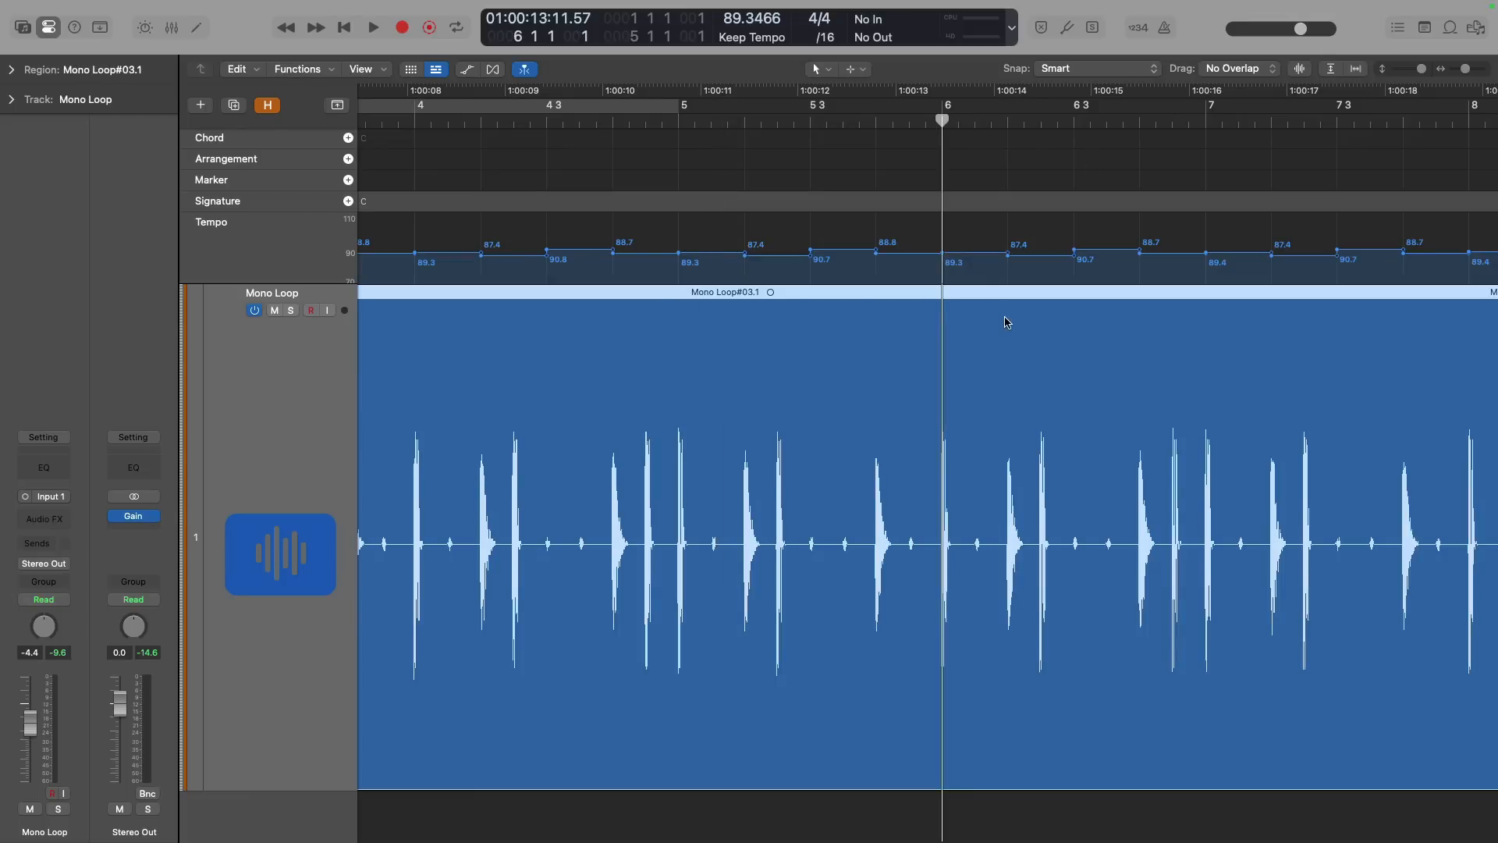
{"action": "left_click", "coordinate": [1206, 119]}
{"action": "left_click", "coordinate": [871, 368], "text": "ctrl+alt"}
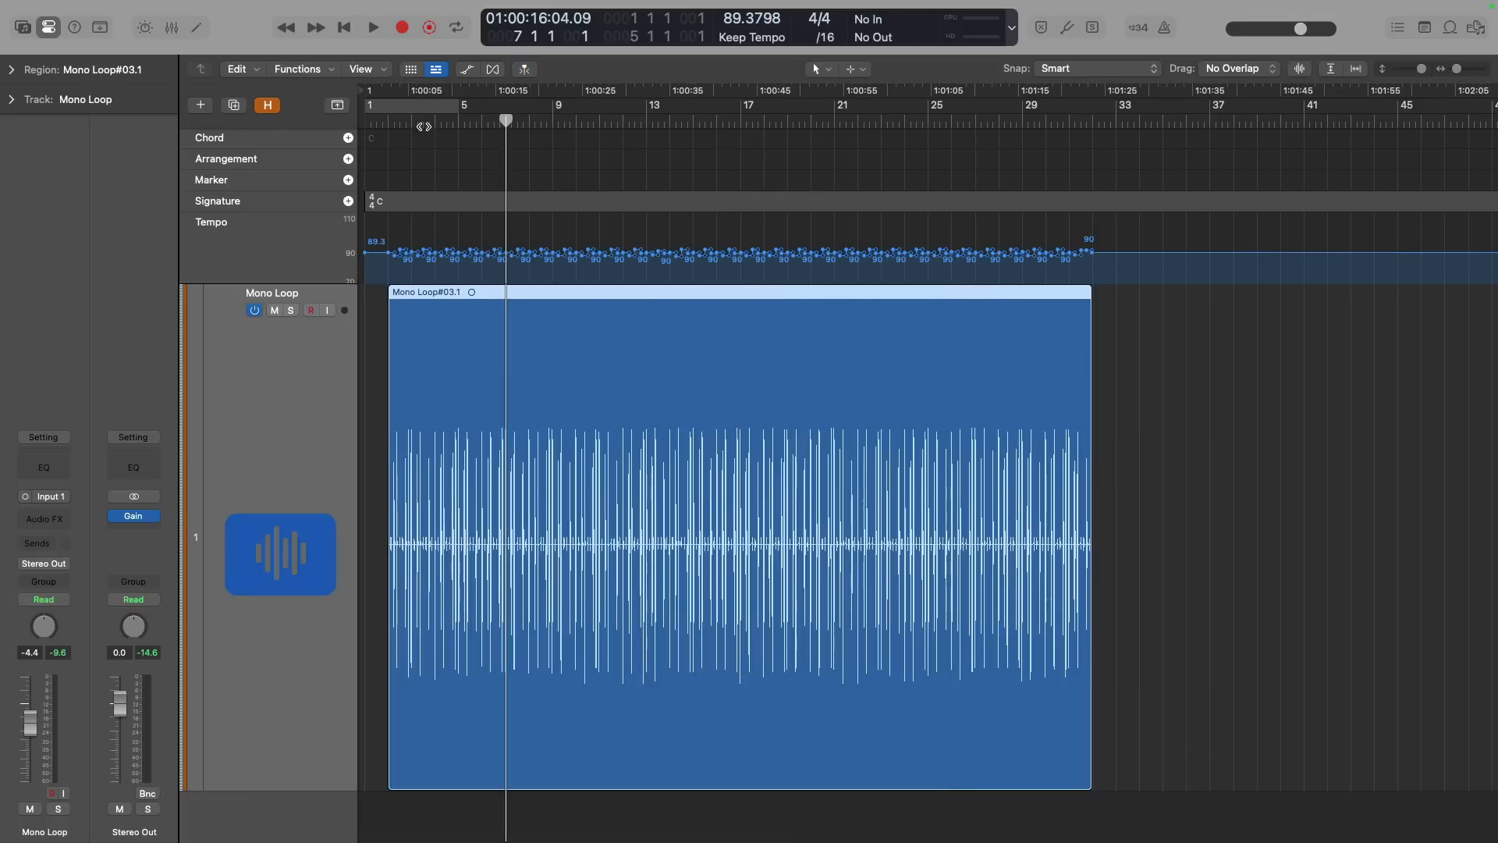
- Split the Mono Loop region at bar 6 and delete everything after the split
{"action": "left_click_drag", "start_coordinate": [502, 119], "coordinate": [484, 121]}
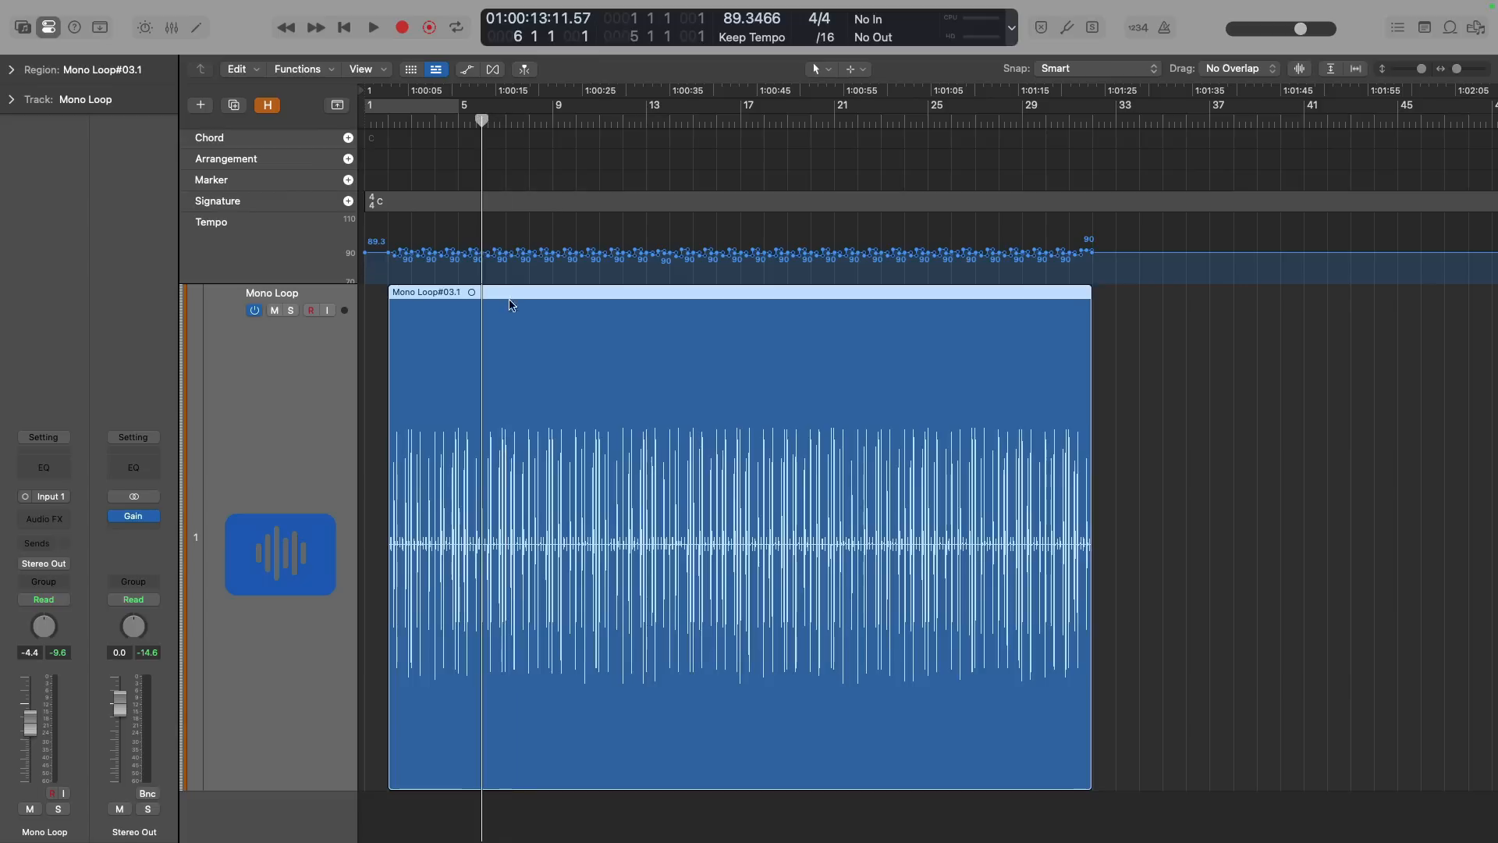
{"action": "key", "text": "super+t"}
{"action": "key", "text": "Delete"}
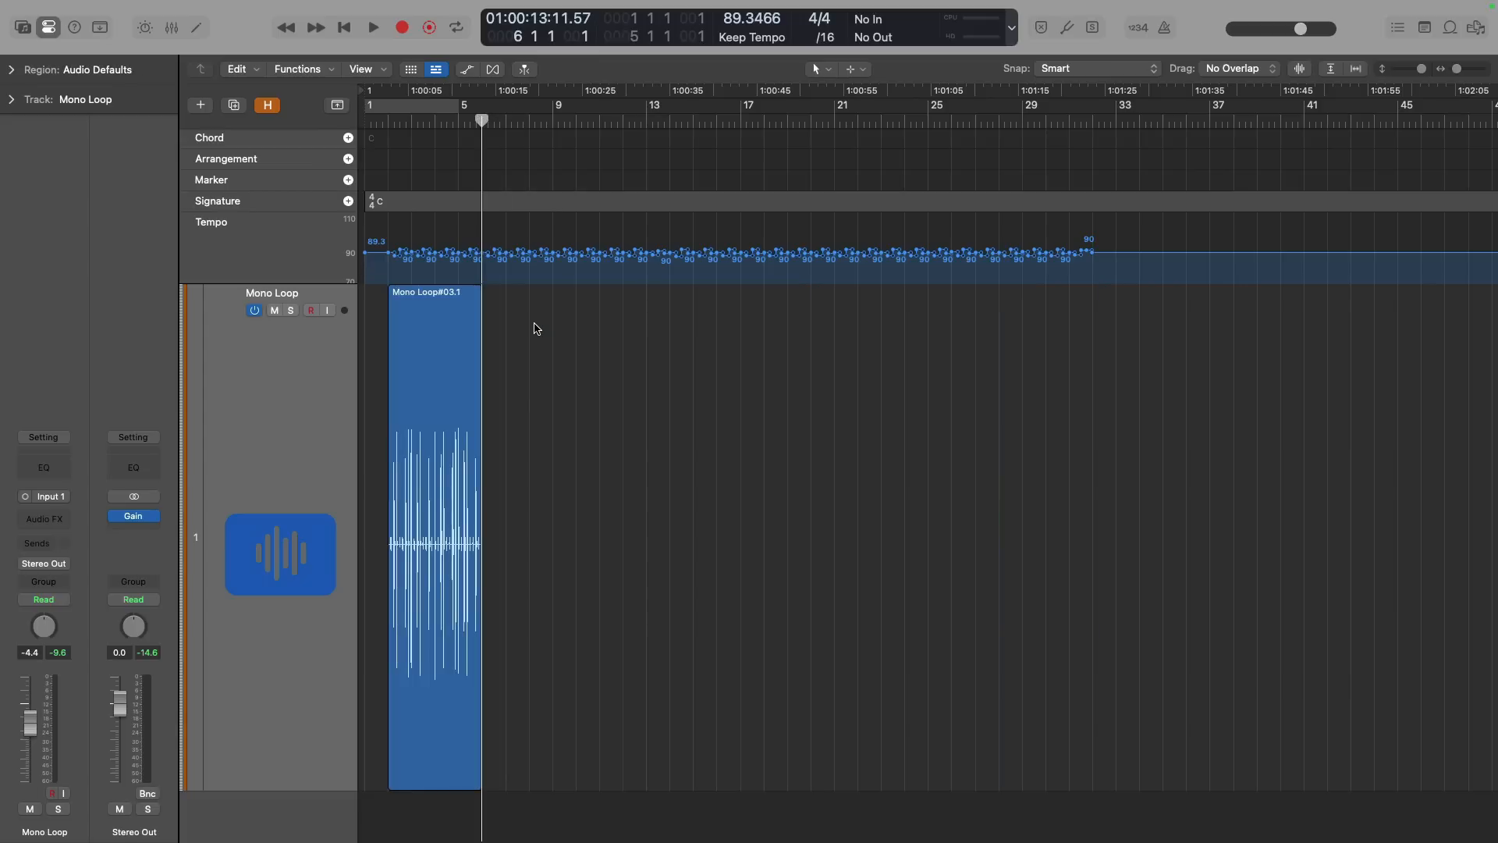
- Examine the project's beat-by-beat tempo events in the Tempo List, then hide the list
{"action": "left_click_drag", "start_coordinate": [565, 480], "coordinate": [391, 326]}
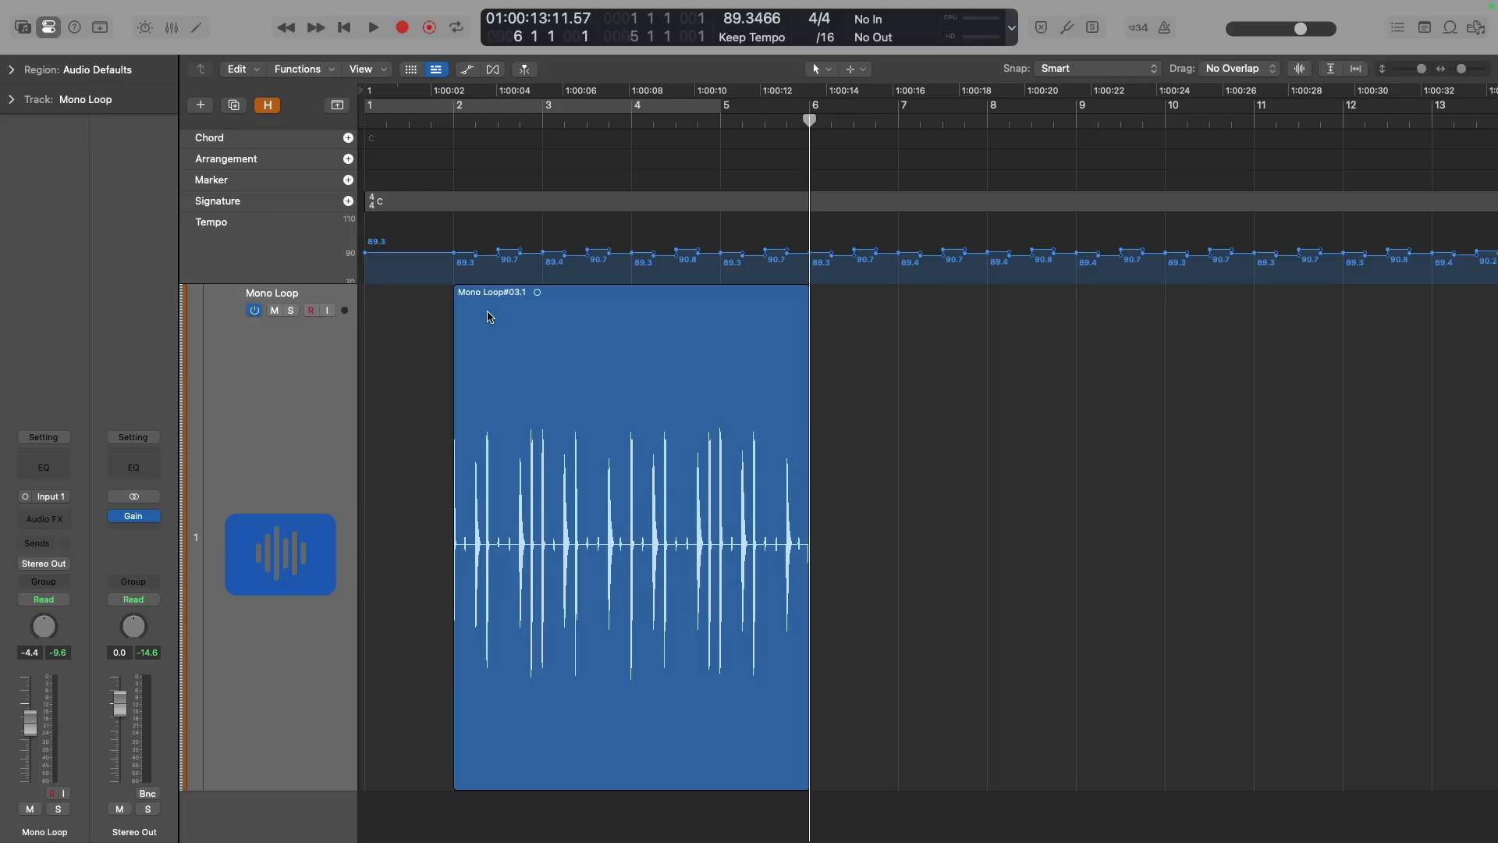
{"action": "left_click", "coordinate": [1395, 28]}
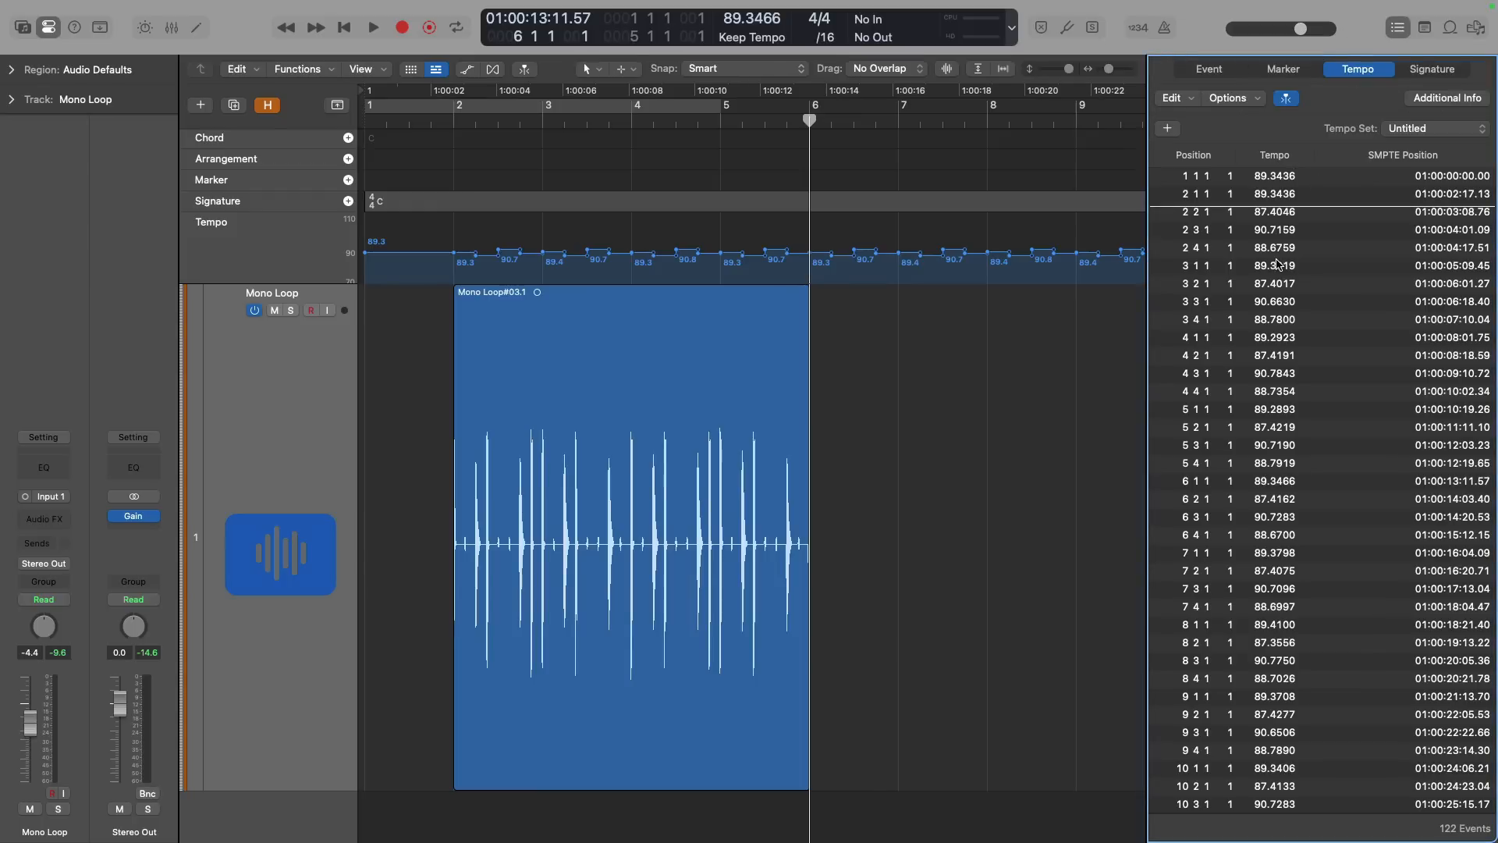
{"action": "scroll", "coordinate": [1263, 270], "scroll_direction": "down", "scroll_amount": 5}
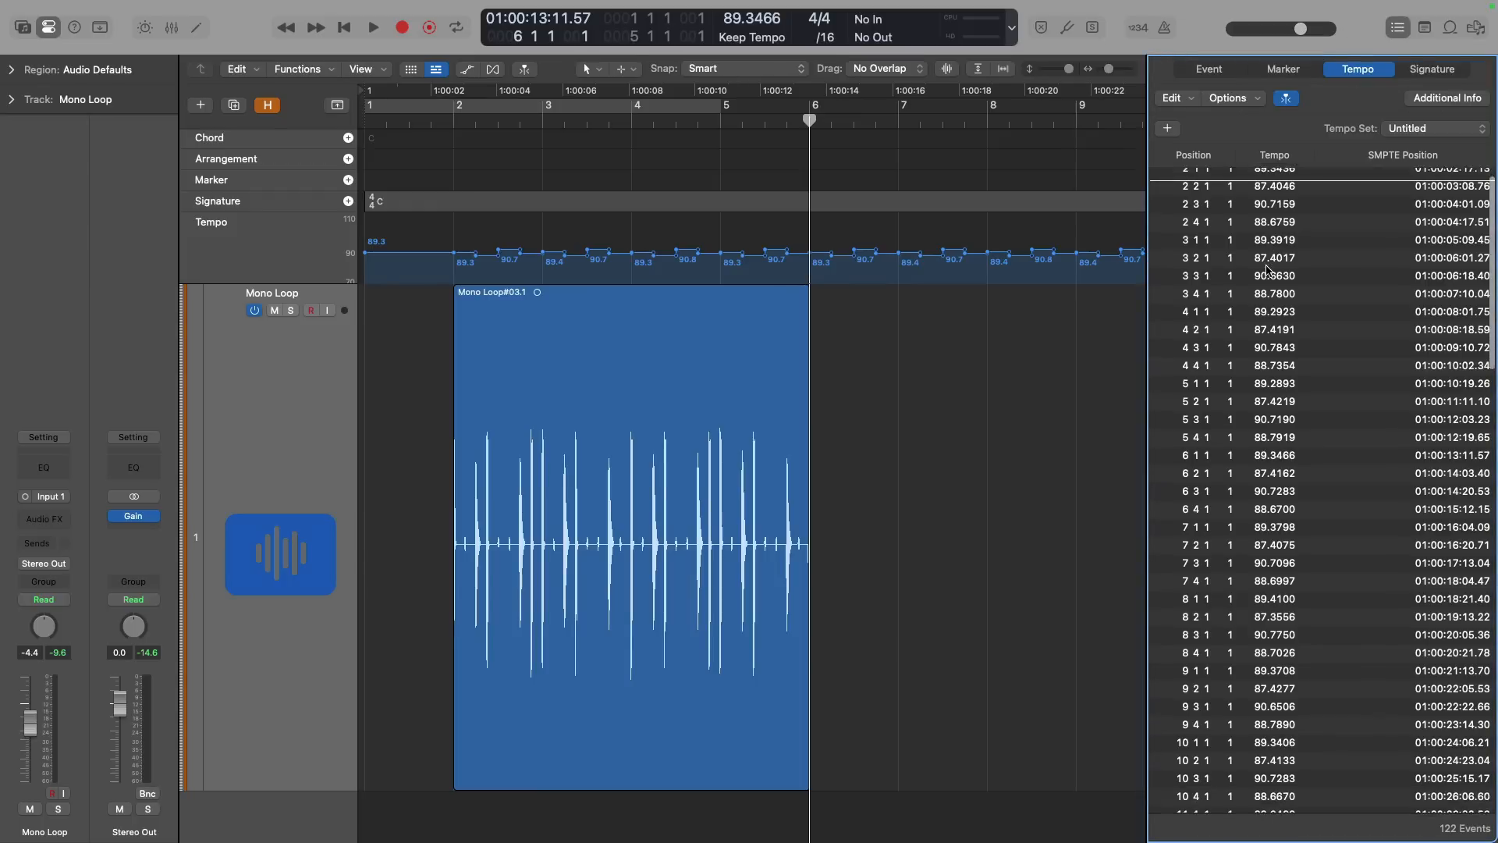
{"action": "key", "text": "d"}
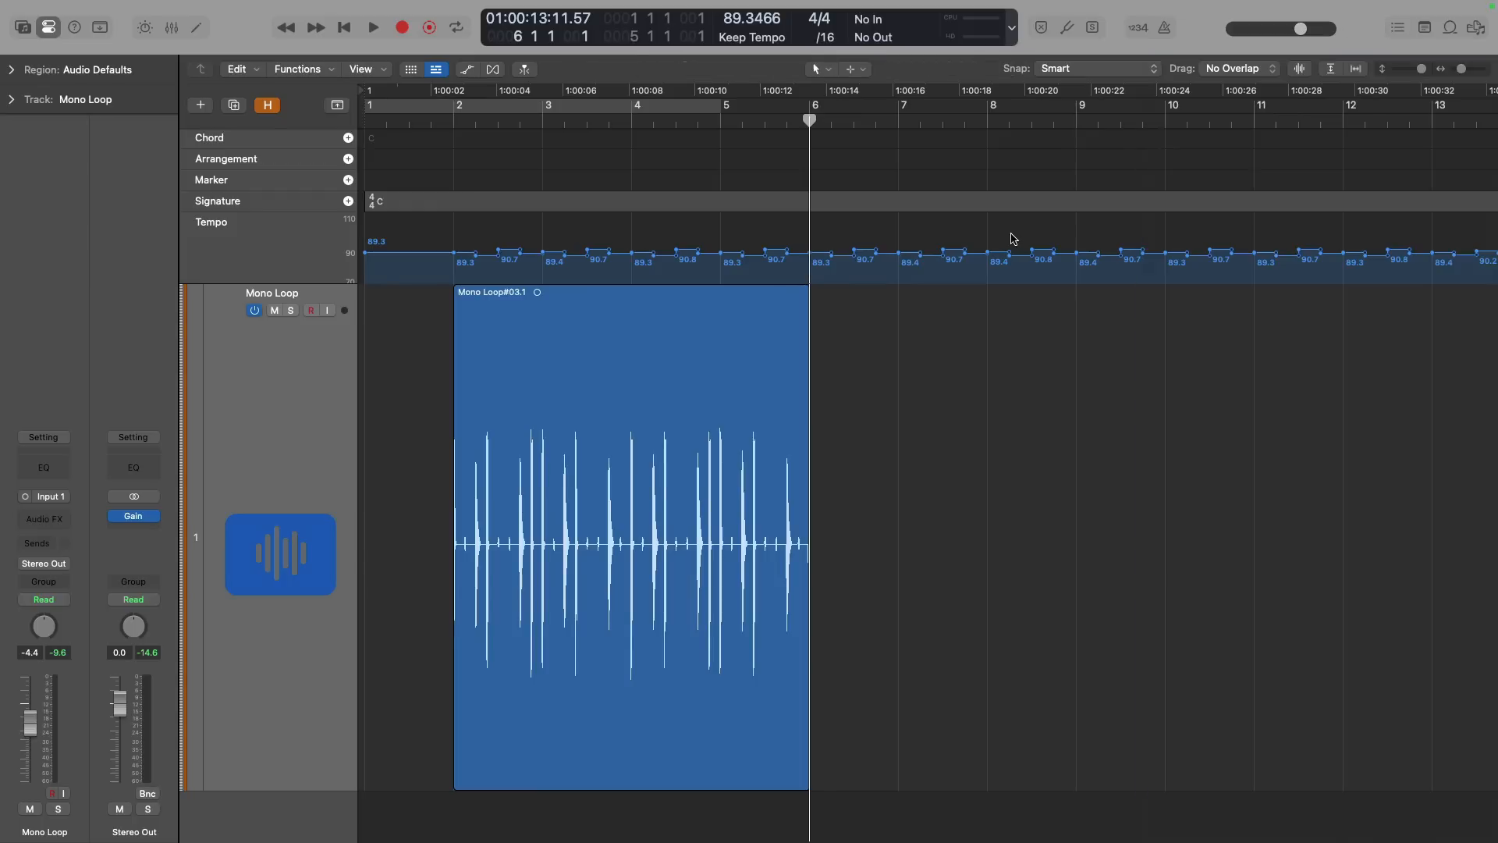
- Set the project tempo mode to Adapt Project Tempo and copy the four-bar region to bars 6 and 10
{"action": "left_click", "coordinate": [754, 37]}
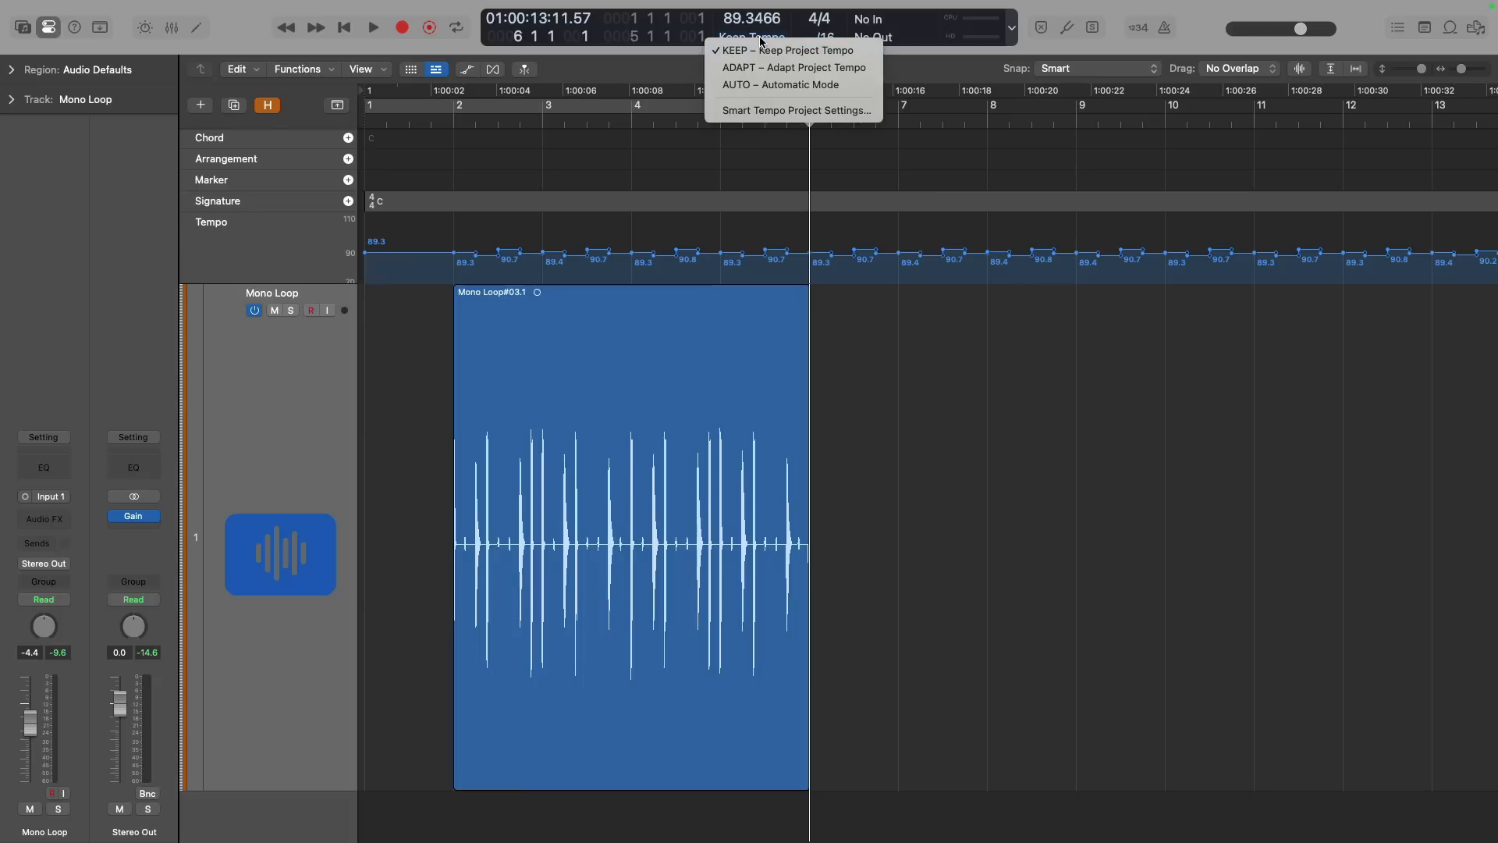
{"action": "left_click", "coordinate": [823, 73]}
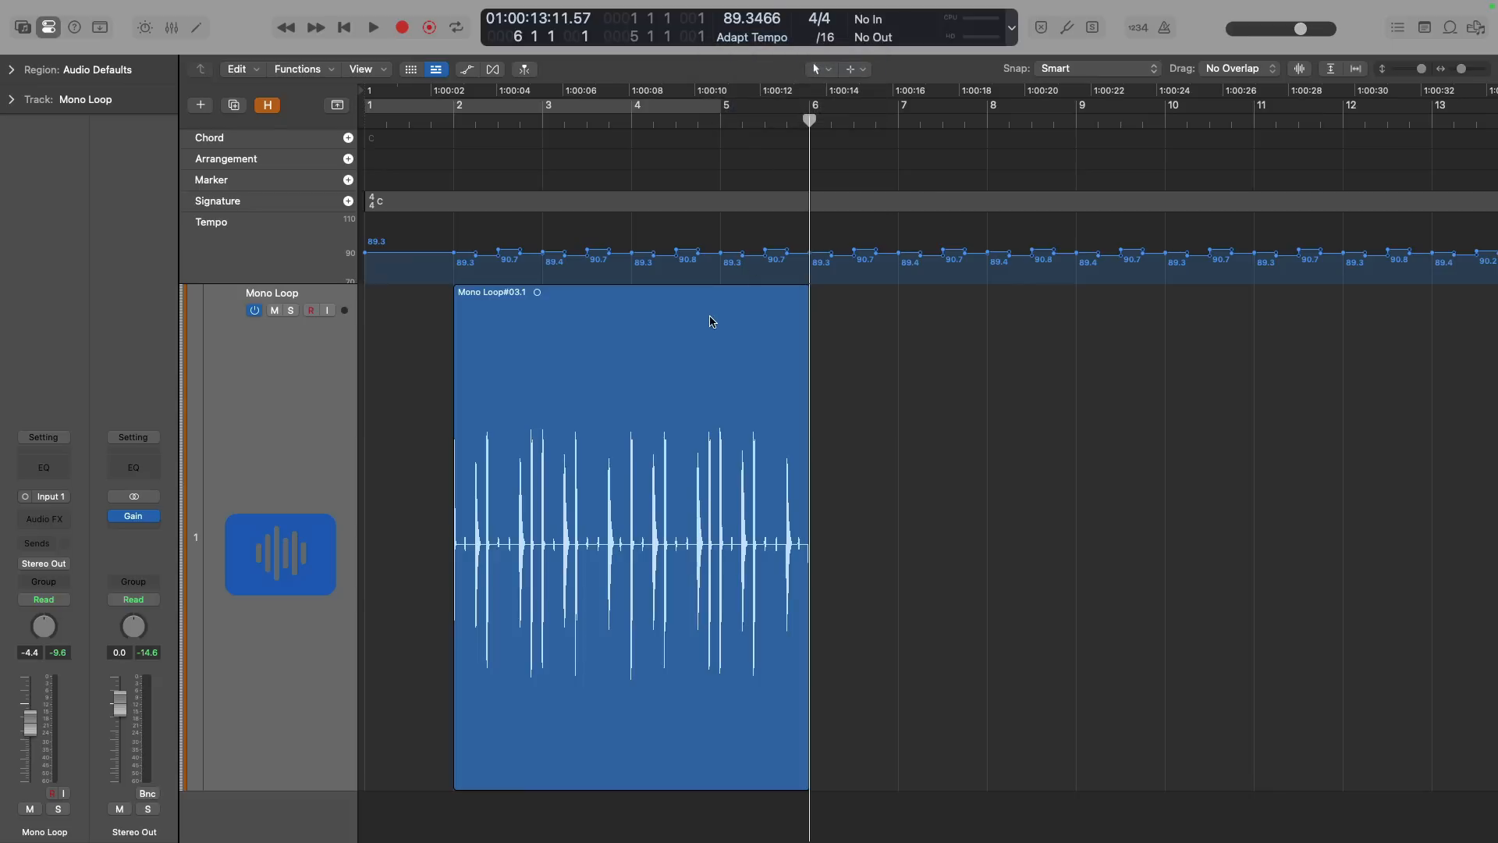
{"action": "left_click_drag", "start_coordinate": [572, 334], "coordinate": [897, 327]}
{"action": "scroll", "coordinate": [898, 332], "scroll_direction": "right", "scroll_amount": 5}
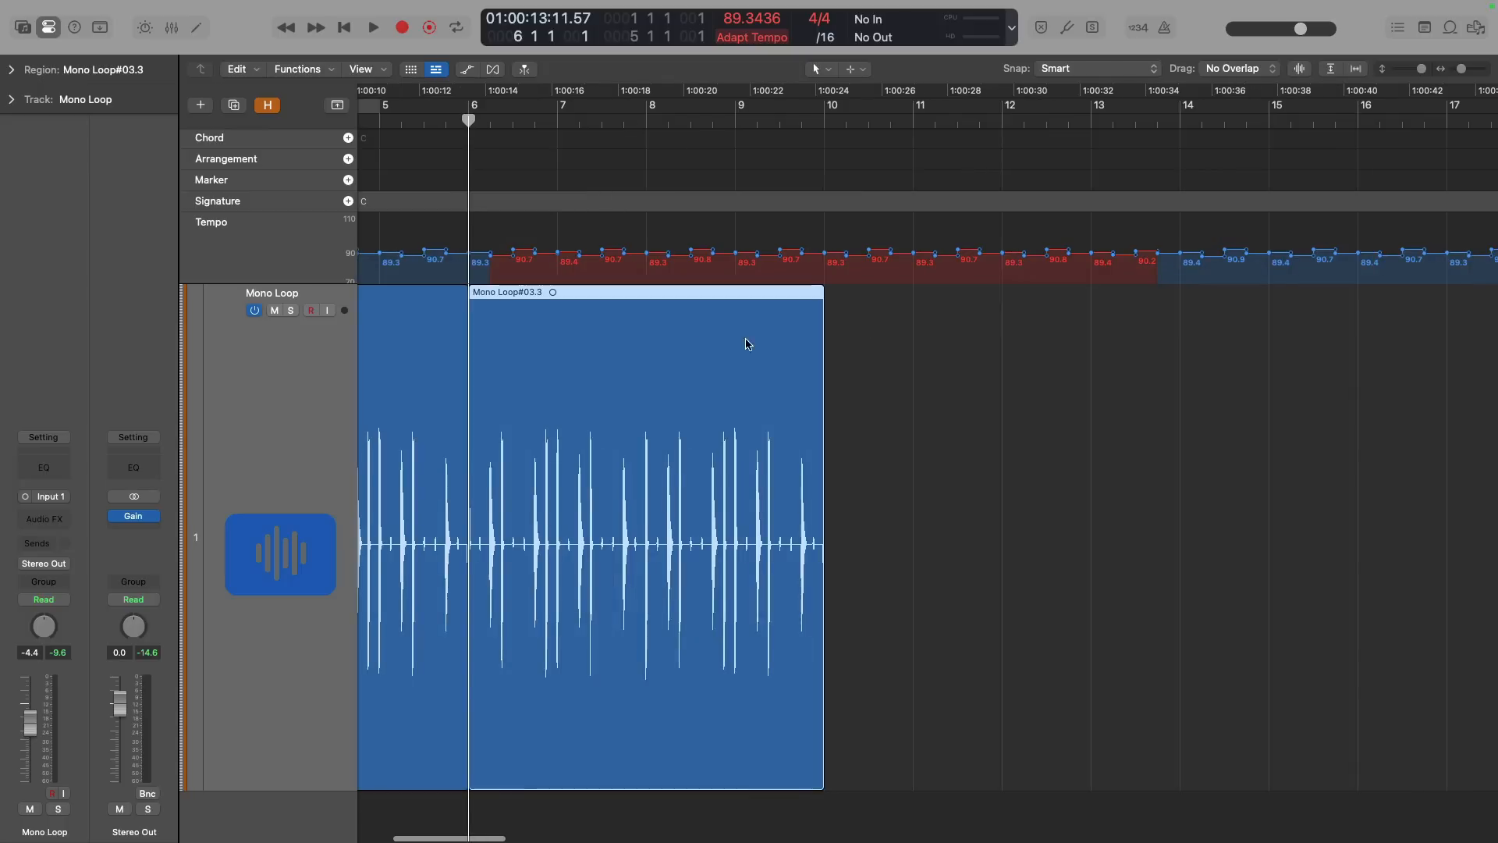
{"action": "left_click_drag", "start_coordinate": [588, 346], "coordinate": [941, 329]}
- Repeat the last Mono Loop region back to back until the copies extend to bar 90
{"action": "left_click", "coordinate": [633, 412], "text": "ctrl+alt"}
{"action": "left_click_drag", "start_coordinate": [530, 332], "coordinate": [897, 561]}
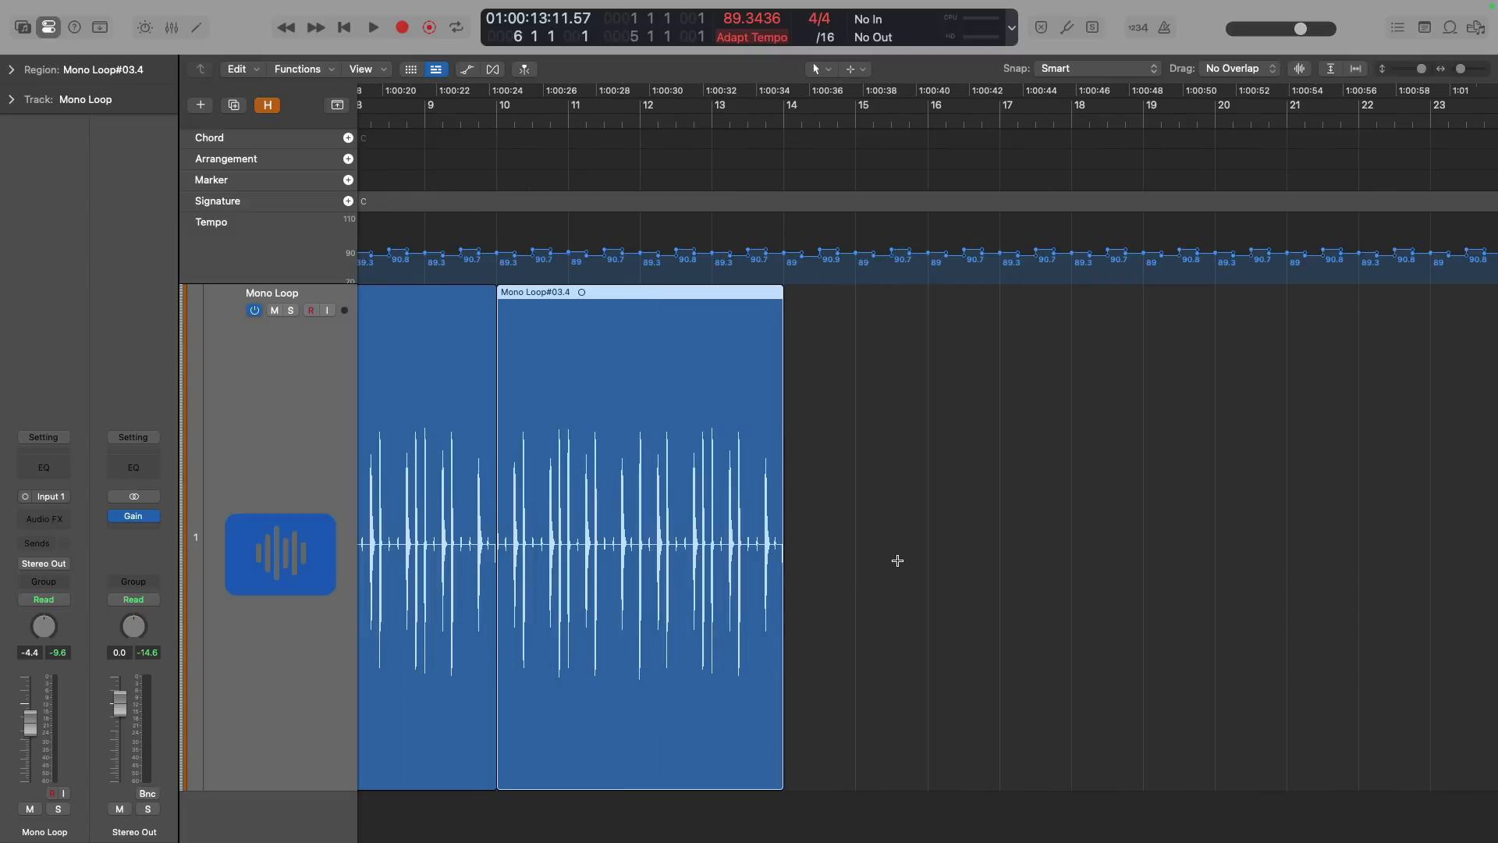
{"action": "key", "text": "super+r"}
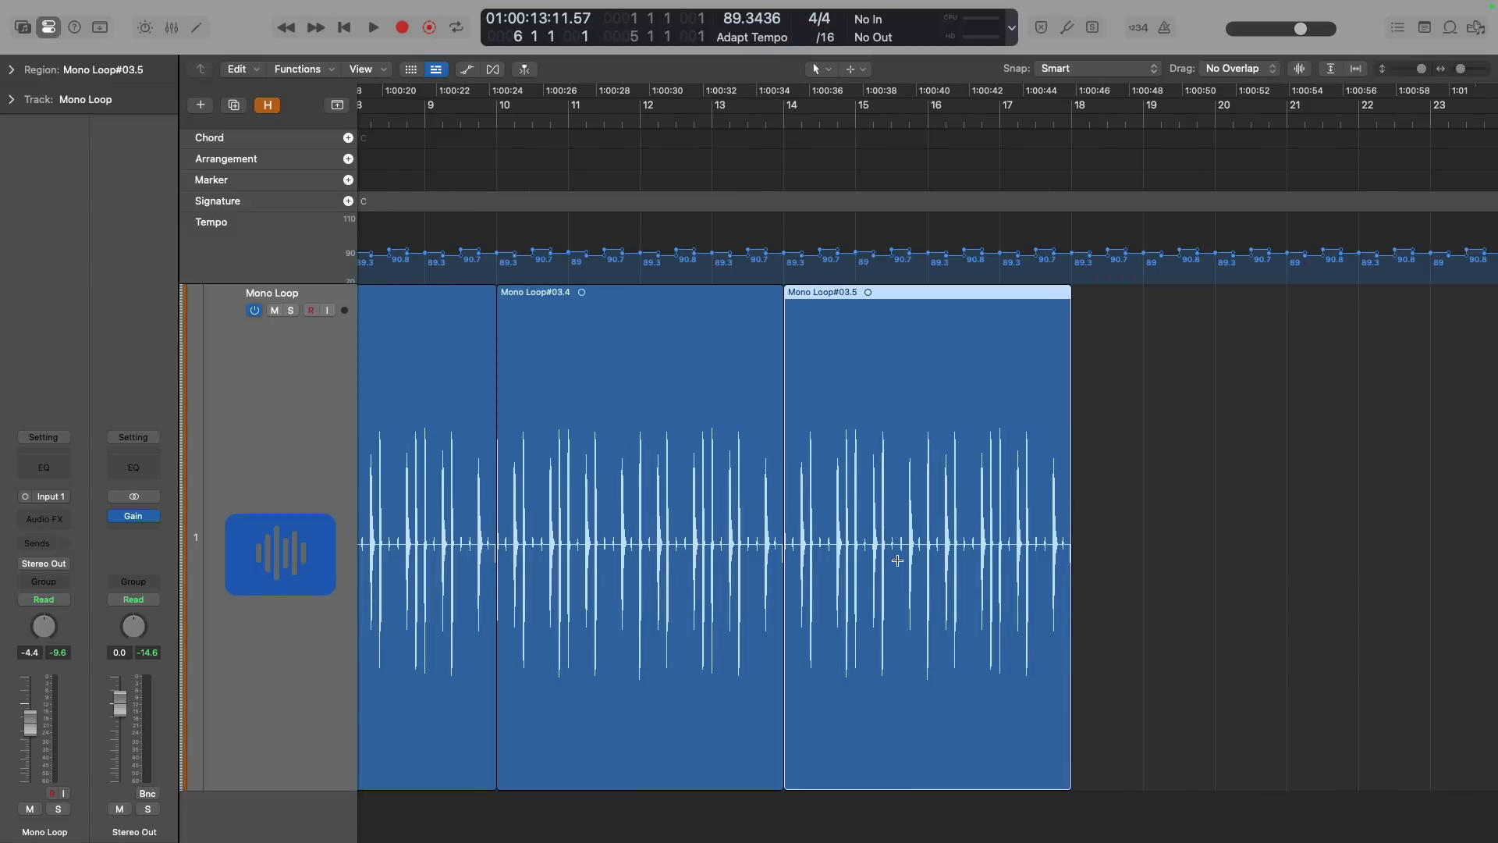
{"action": "key", "text": "super+r"}
{"action": "scroll", "coordinate": [899, 557], "scroll_direction": "right", "scroll_amount": 5}
{"action": "scroll", "coordinate": [901, 555], "scroll_direction": "right", "scroll_amount": 2}
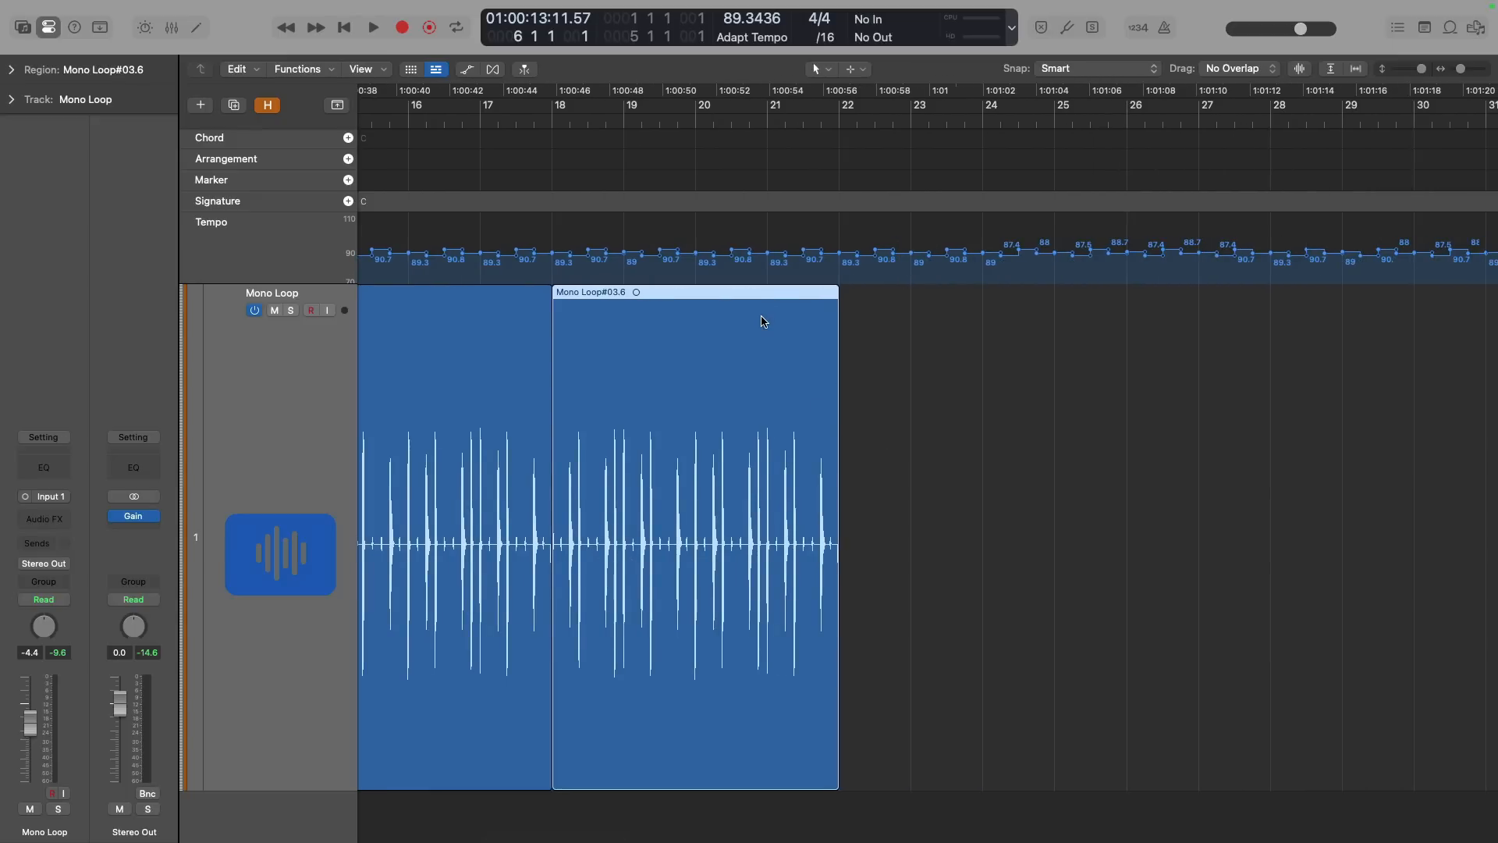
{"action": "key", "text": "super+r"}
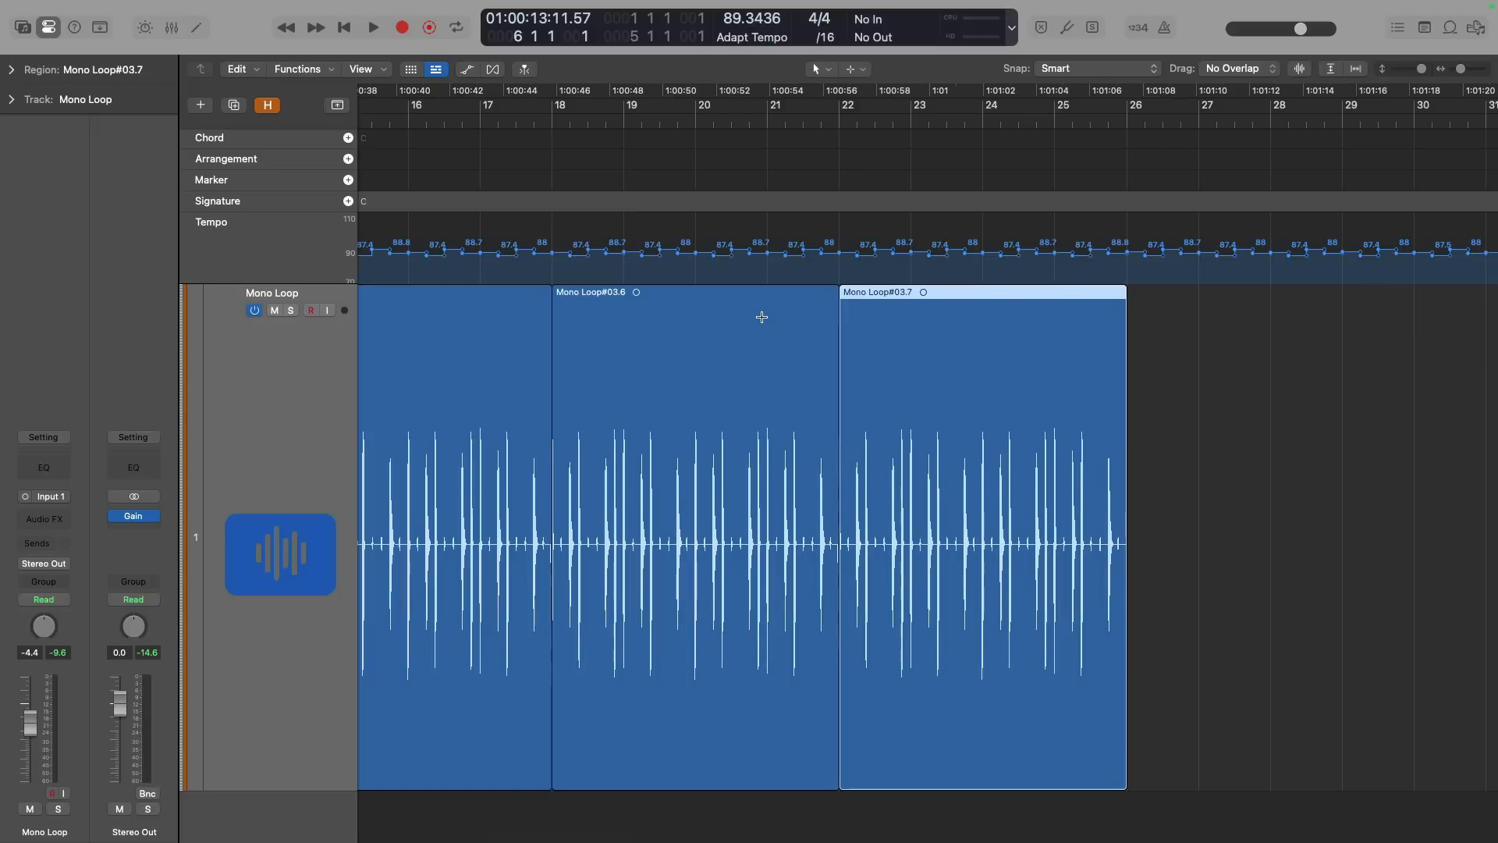
{"action": "key", "text": "super+r"}
{"action": "scroll", "coordinate": [773, 320], "scroll_direction": "right", "scroll_amount": 8}
{"action": "key", "text": "super+r"}
{"action": "key", "text": "super+r"}
{"action": "key", "text": "super+r"}
{"action": "scroll", "coordinate": [776, 325], "scroll_direction": "right", "scroll_amount": 3}
{"action": "scroll", "coordinate": [777, 321], "scroll_direction": "right", "scroll_amount": 4}
{"action": "key", "text": "super+Left"}
{"action": "key", "text": "super+Left"}
{"action": "key", "text": "super+Left"}
{"action": "key", "text": "super+Left"}
{"action": "key", "text": "super+Left"}
{"action": "key", "text": "super+Left"}
{"action": "key", "text": "super+r"}
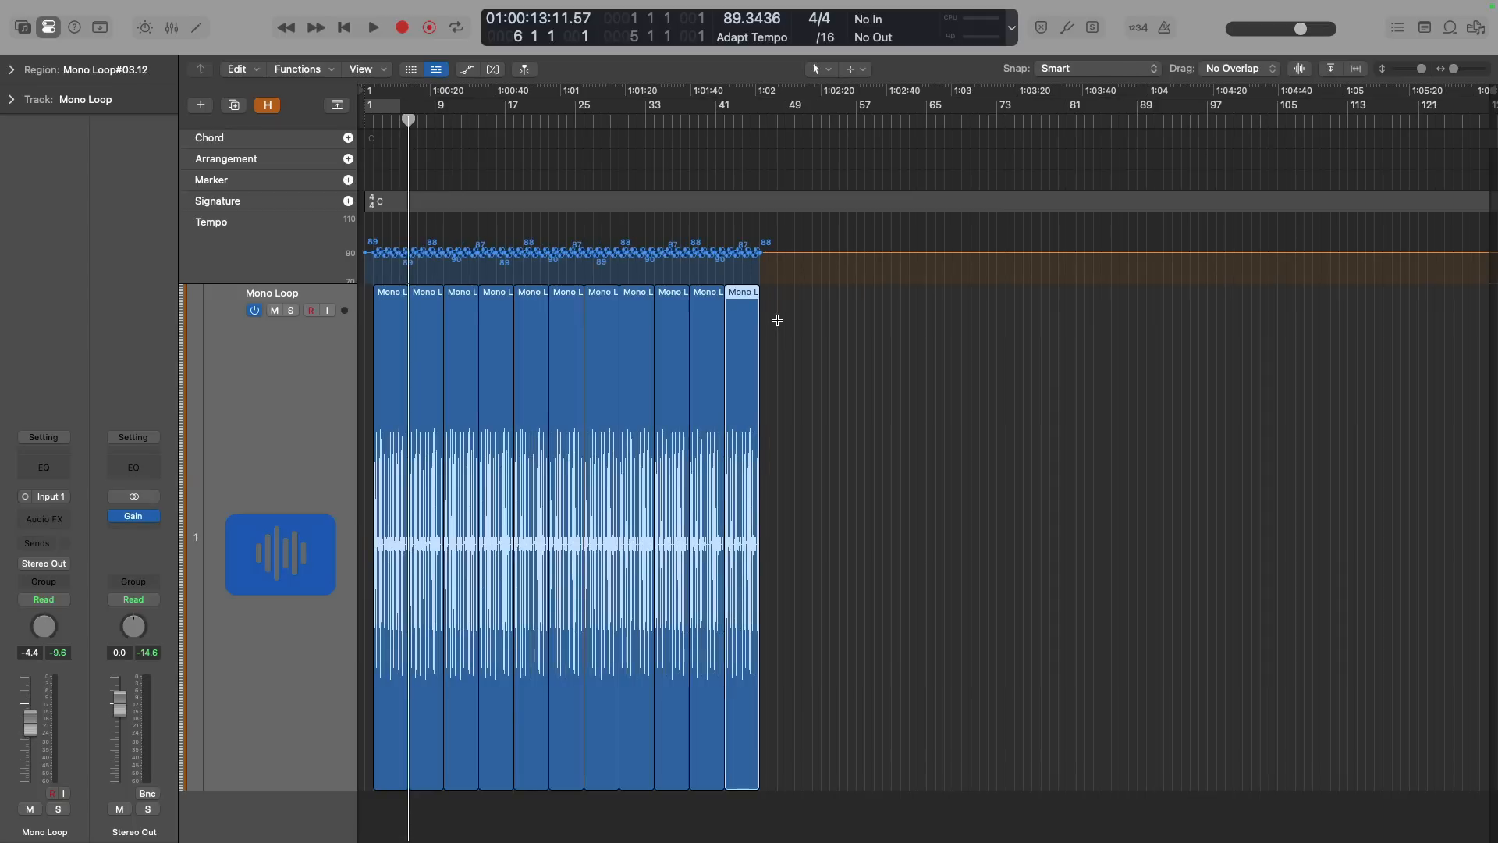
{"action": "key", "text": "super+r"}
{"action": "key", "text": "super+r"}
{"action": "key", "text": "super+r"}
{"action": "key", "text": "super+r"}
{"action": "key", "text": "super+r"}
{"action": "key", "text": "super+r"}
{"action": "key", "text": "super+r"}
{"action": "key", "text": "super+r"}
{"action": "key", "text": "super+r"}
{"action": "key", "text": "super+r"}
{"action": "key", "text": "super+r"}
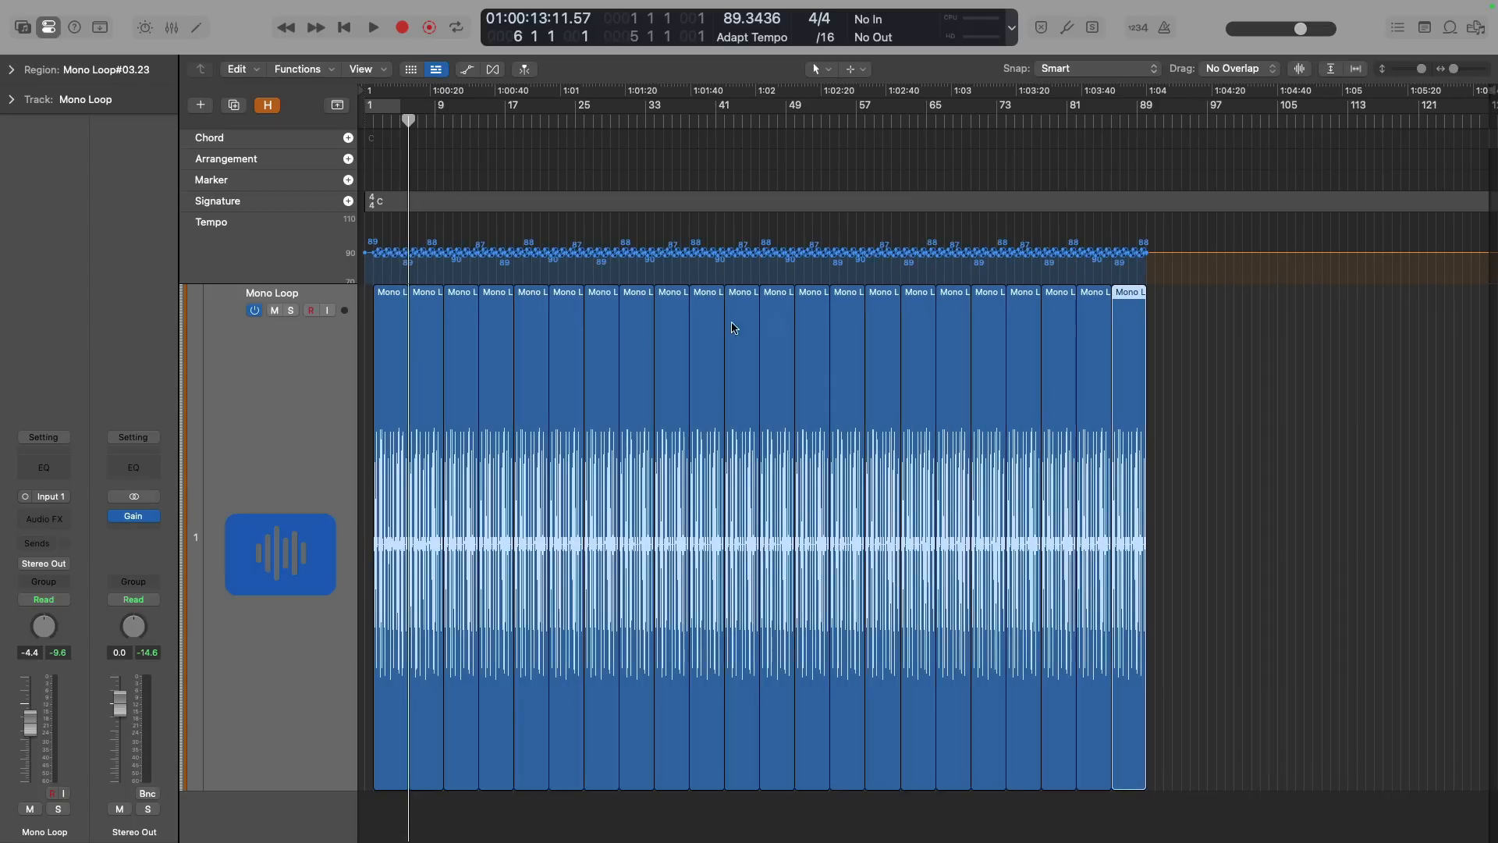
- Set the project tempo mode to Keep Project Tempo and play the copies from near bar 9 with the metronome on
{"action": "left_click", "coordinate": [690, 41]}
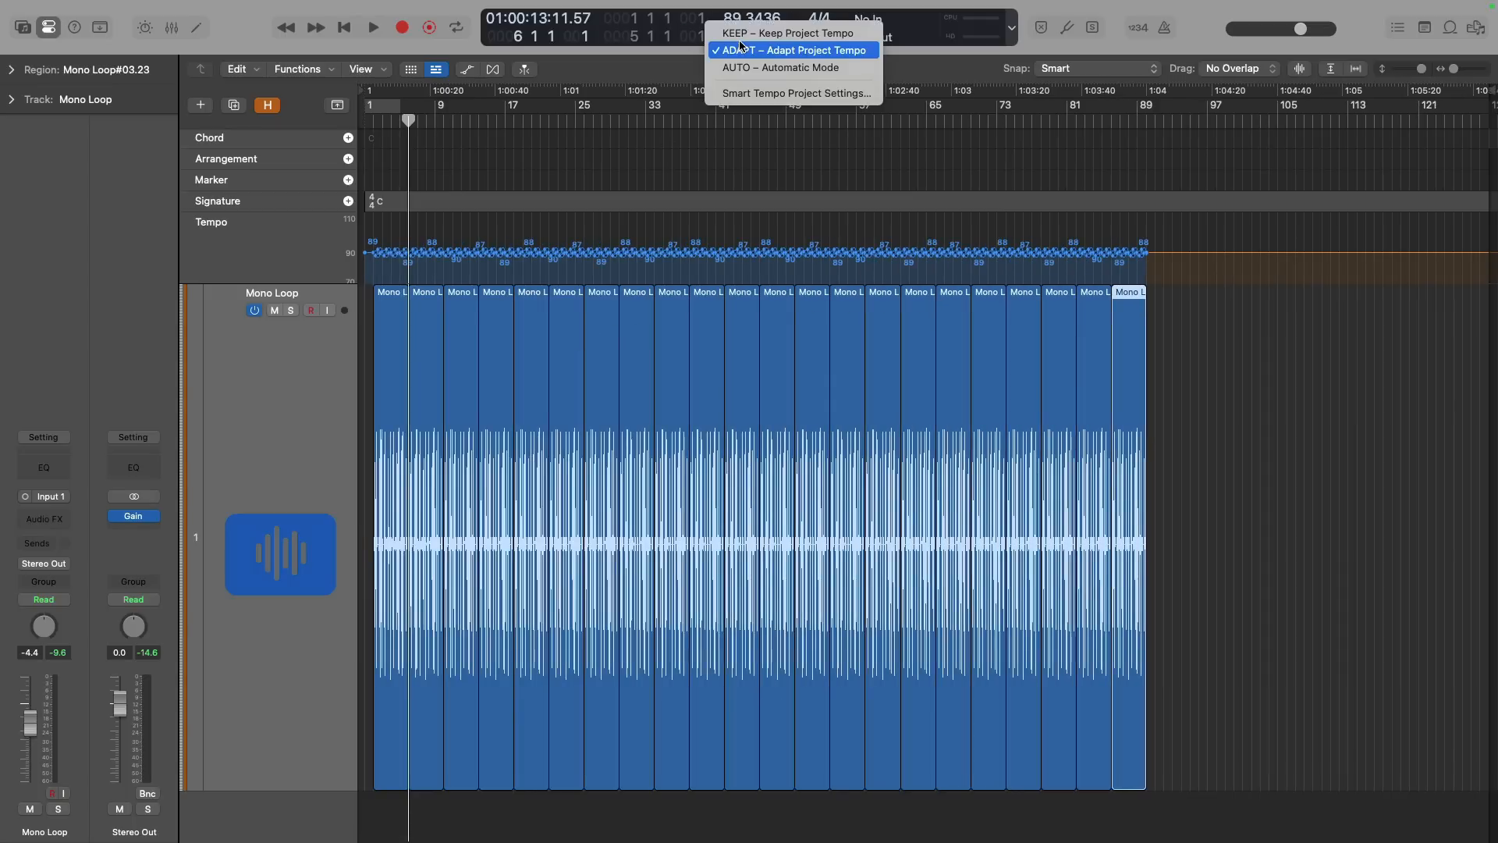
{"action": "left_click", "coordinate": [745, 28]}
{"action": "left_click", "coordinate": [435, 127]}
{"action": "left_click", "coordinate": [428, 373], "text": "ctrl+alt"}
{"action": "key", "text": "space"}
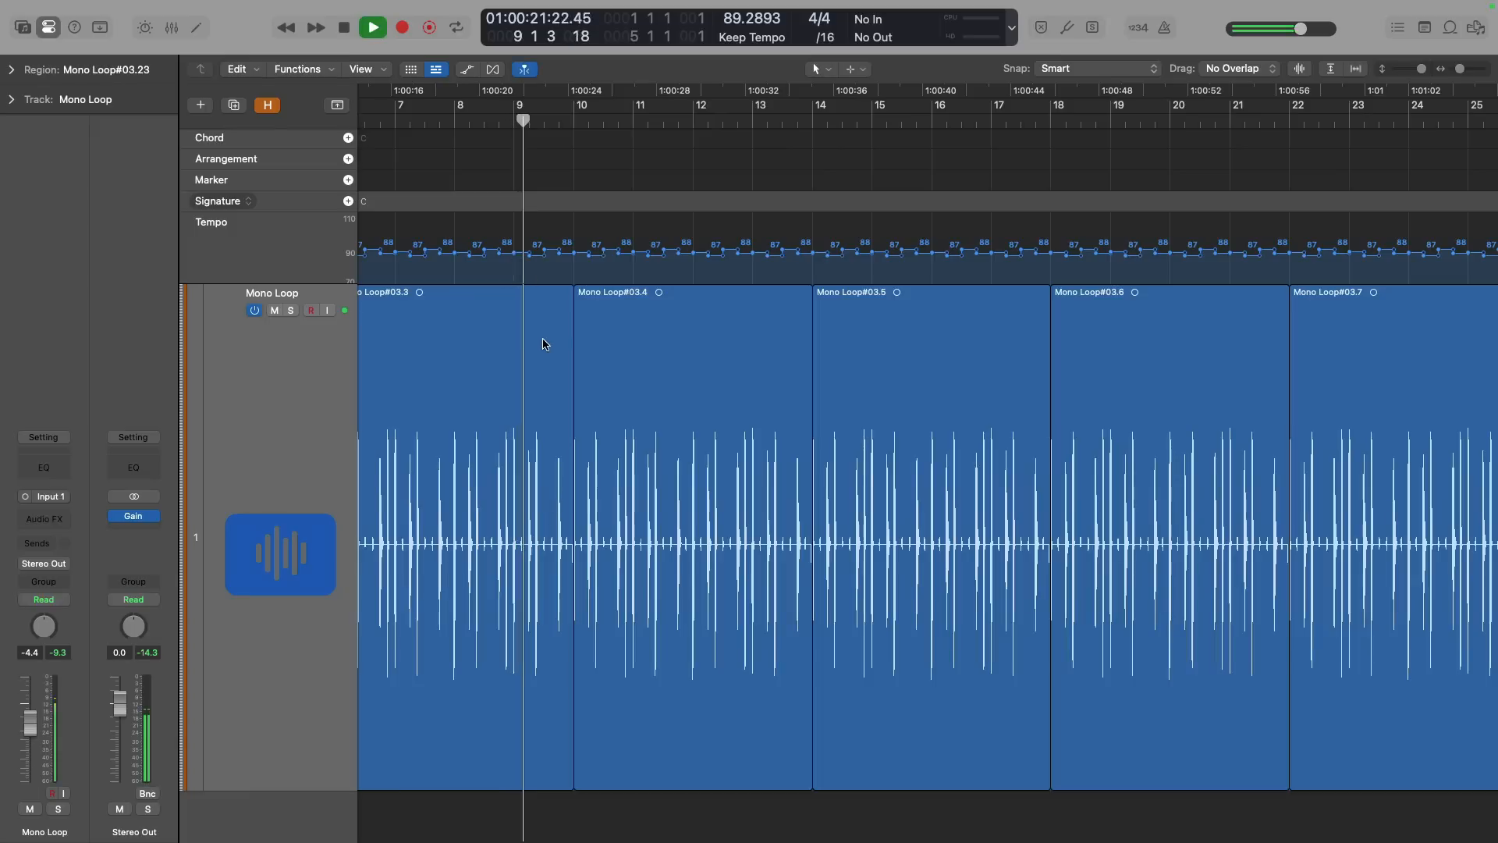
{"action": "key", "text": "k"}
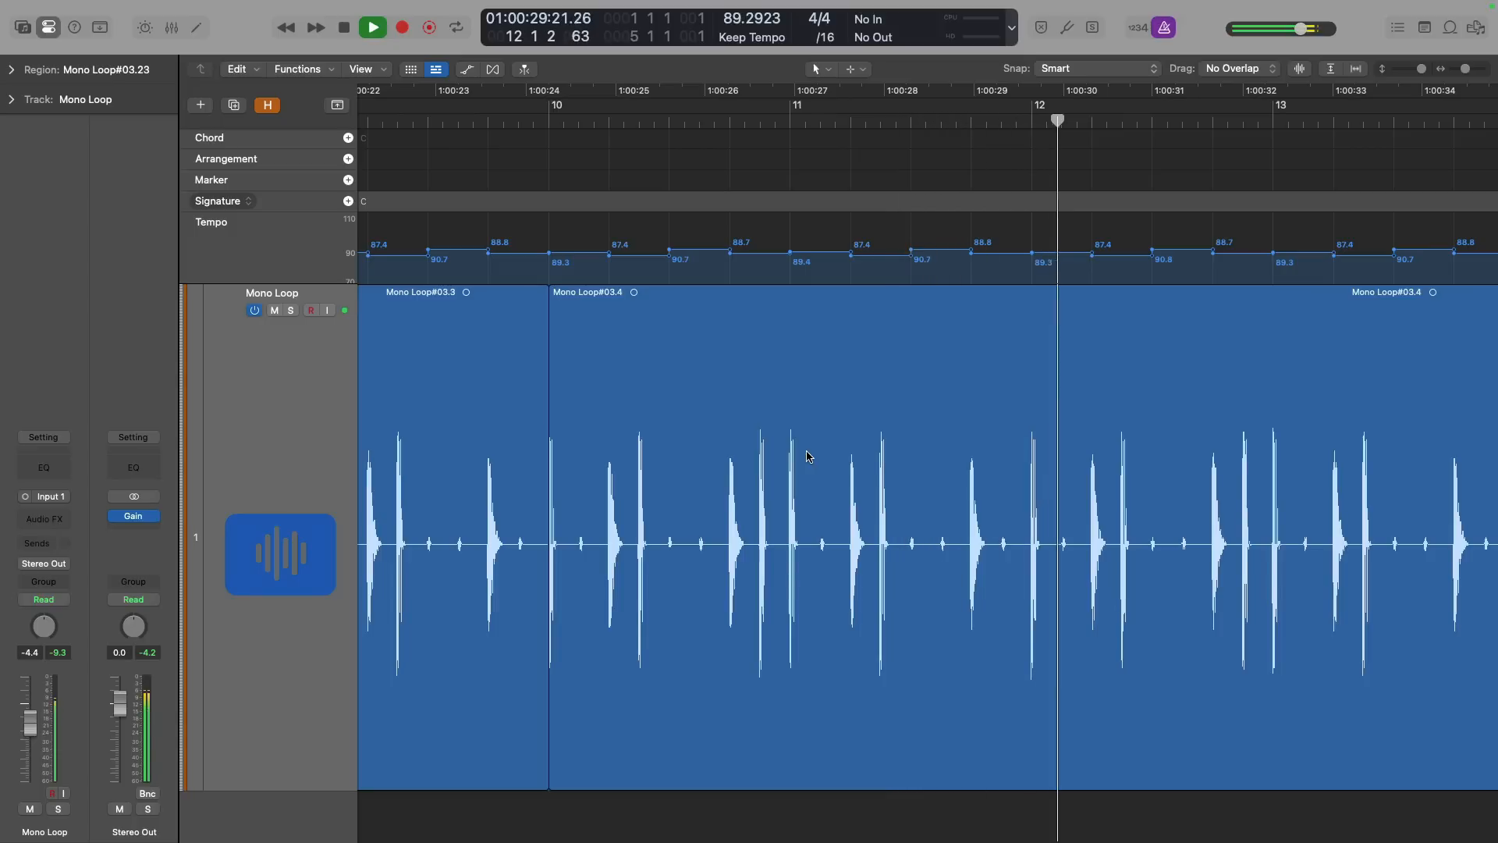
{"action": "key", "text": "space"}
{"action": "left_click", "coordinate": [812, 406], "text": "ctrl+alt"}
{"action": "left_click", "coordinate": [813, 406], "text": "ctrl+alt"}
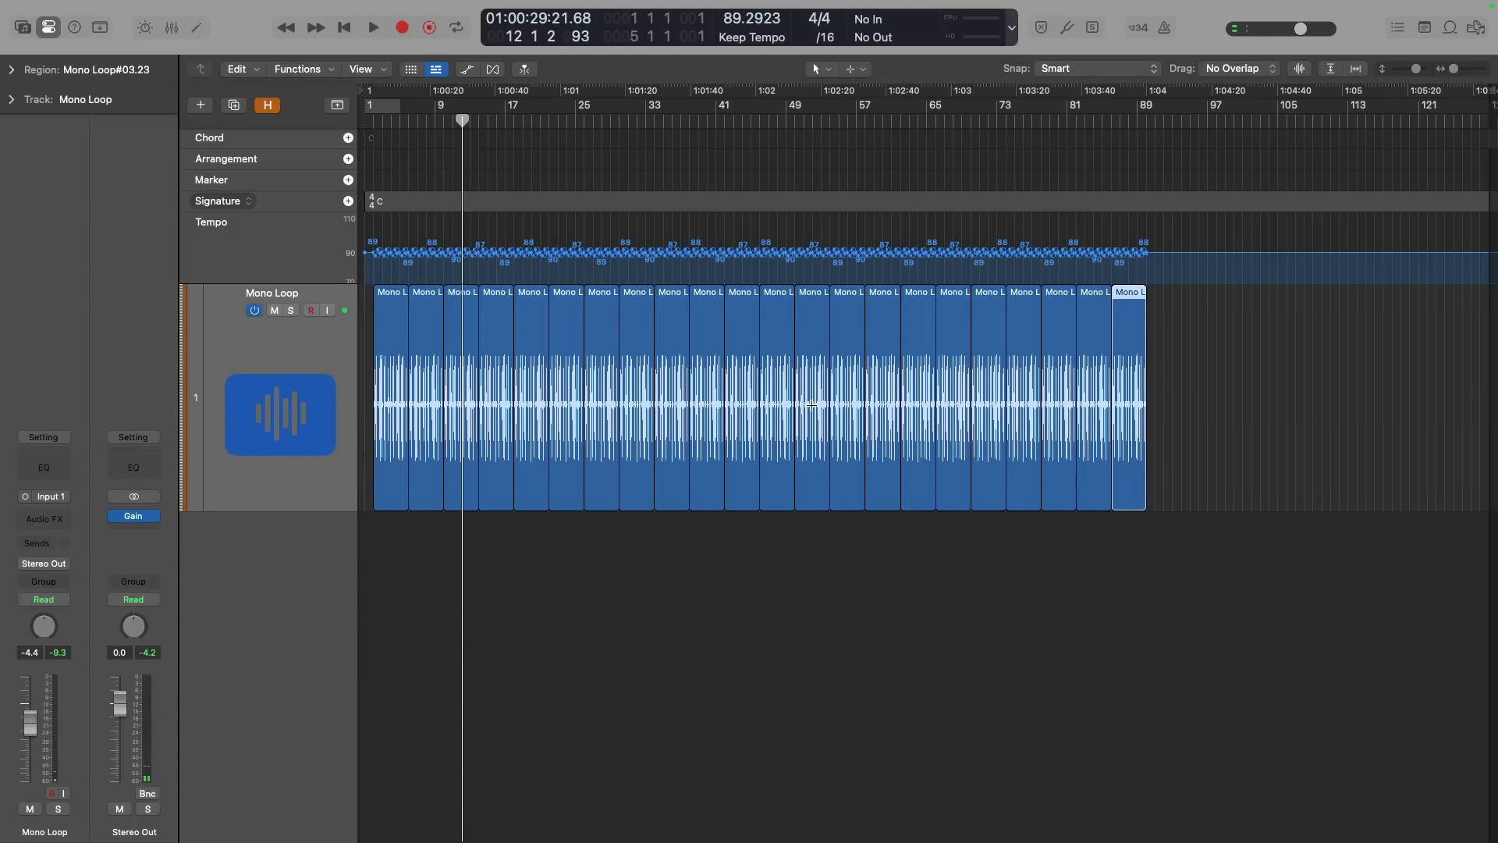
- Create a Session Player track with a Bass Player in the Pop Songwriter style and close its editor
{"action": "key", "text": "alt+super+n"}
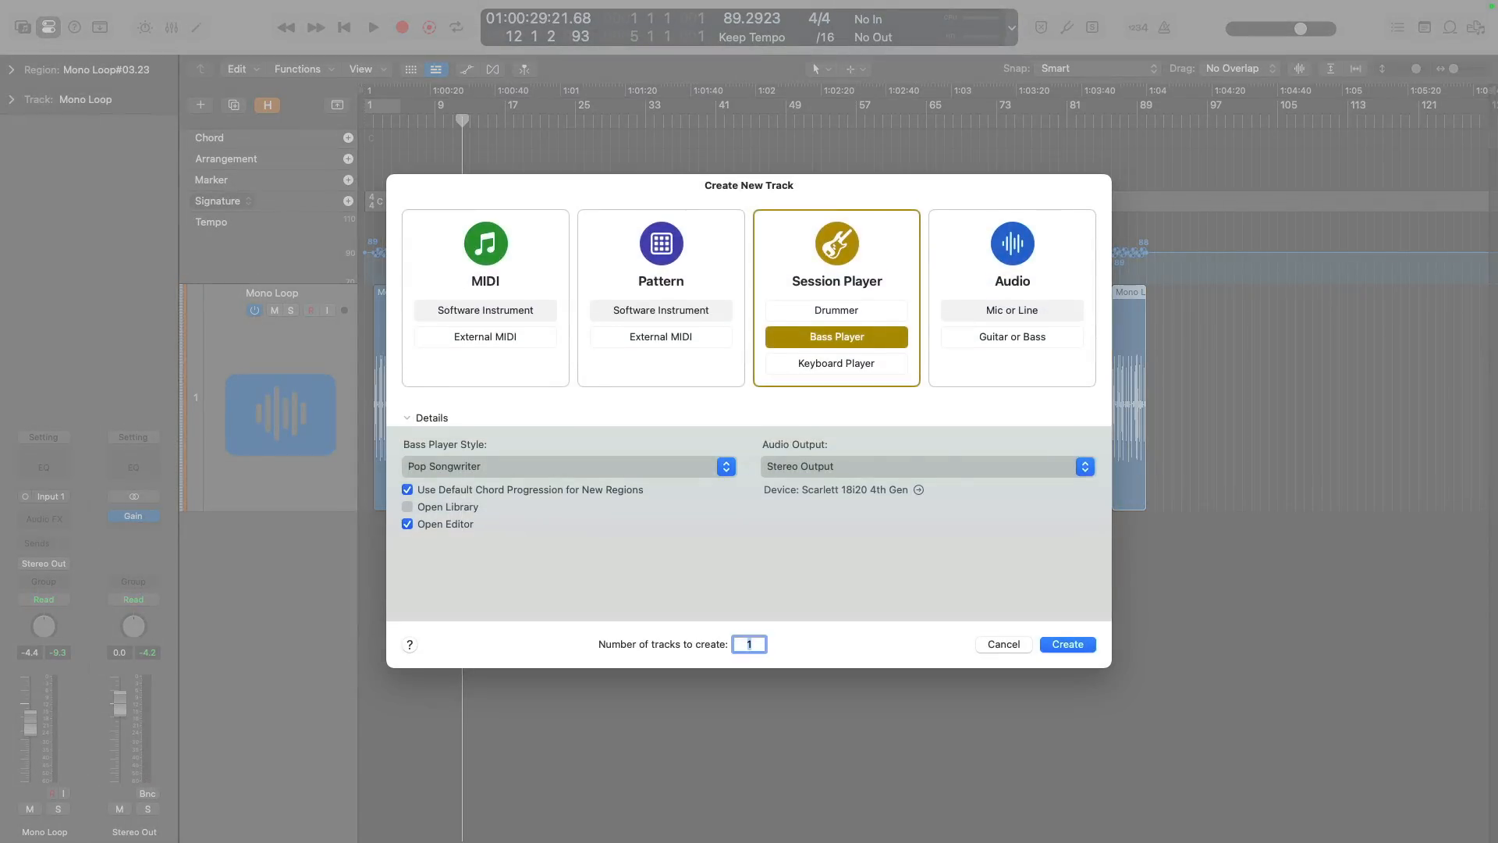
{"action": "key", "text": "Return"}
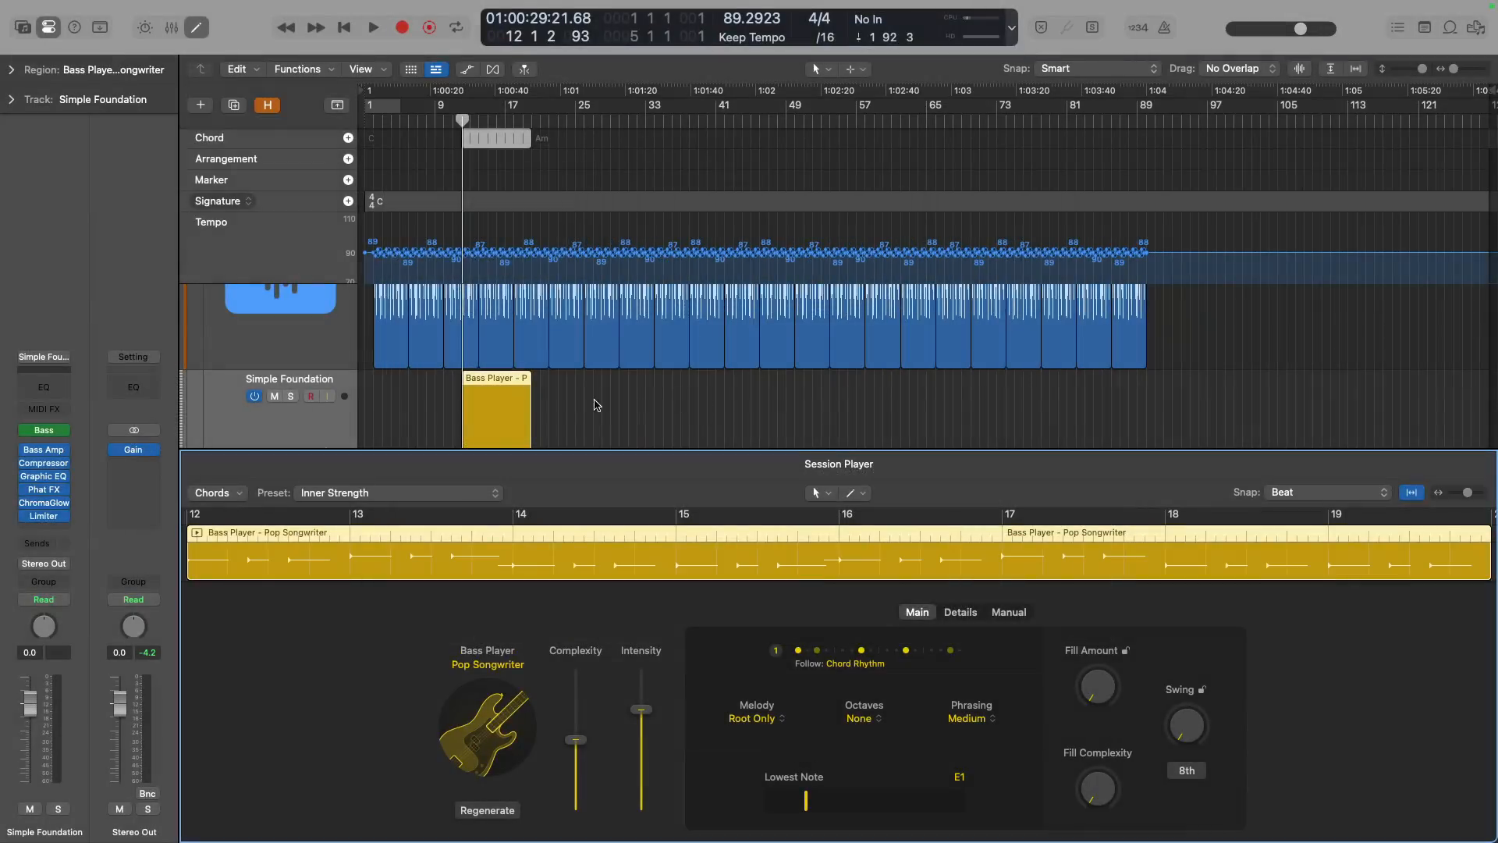
{"action": "key", "text": "e"}
- Move the Bass Player region to start at bar 2 with the Mono Loop and turn on looping for it
{"action": "left_click_drag", "start_coordinate": [497, 526], "coordinate": [428, 530]}
{"action": "left_click_drag", "start_coordinate": [509, 611], "coordinate": [305, 326]}
{"action": "key", "text": "l"}
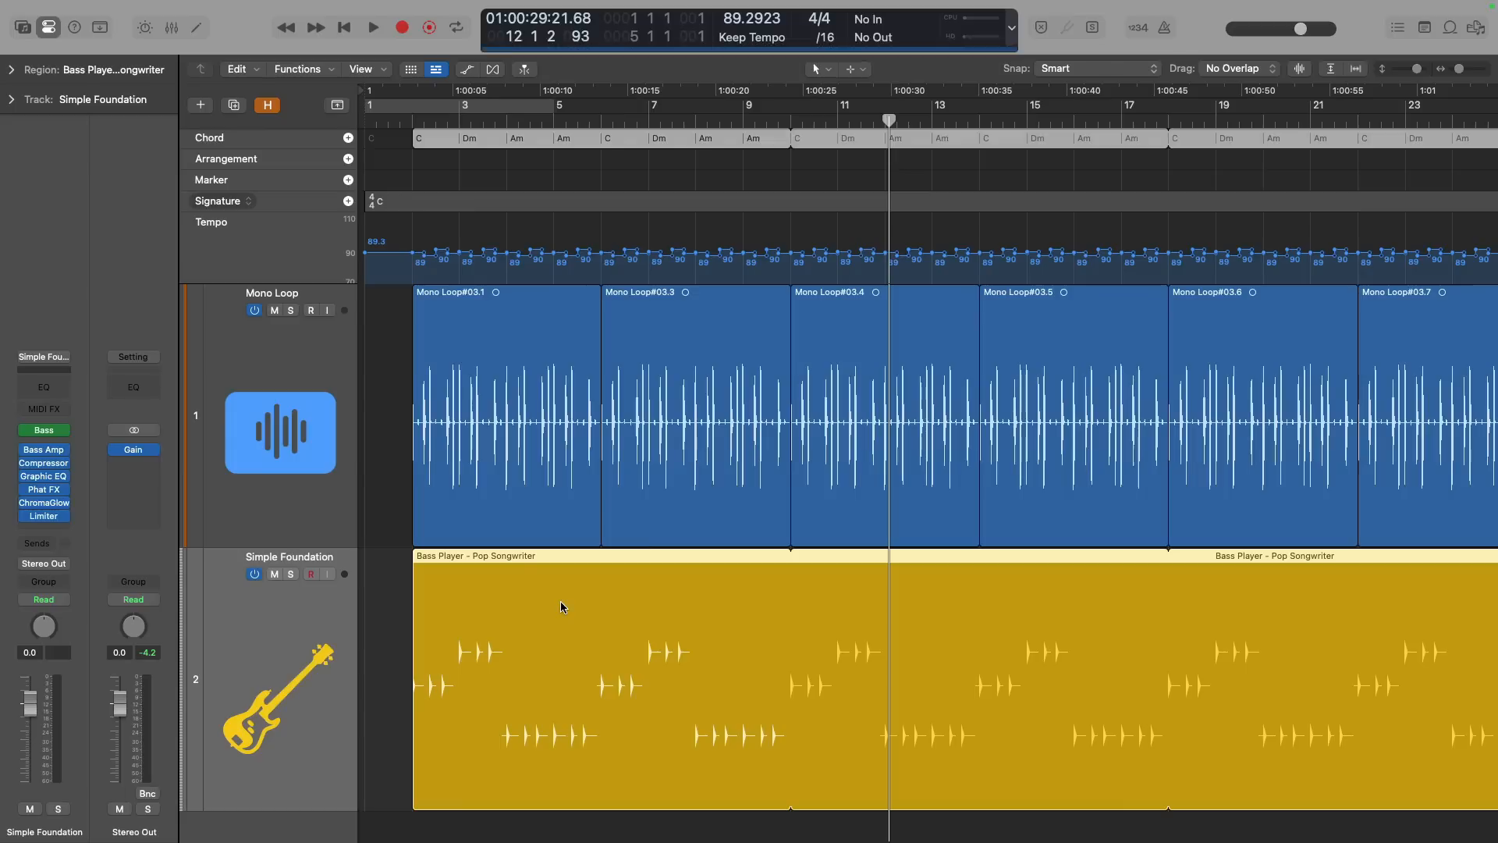
- Play the Mono Loop and bass together from bar 2 and again around bar 77 to check their timing
{"action": "left_click", "coordinate": [414, 122]}
{"action": "key", "text": "space"}
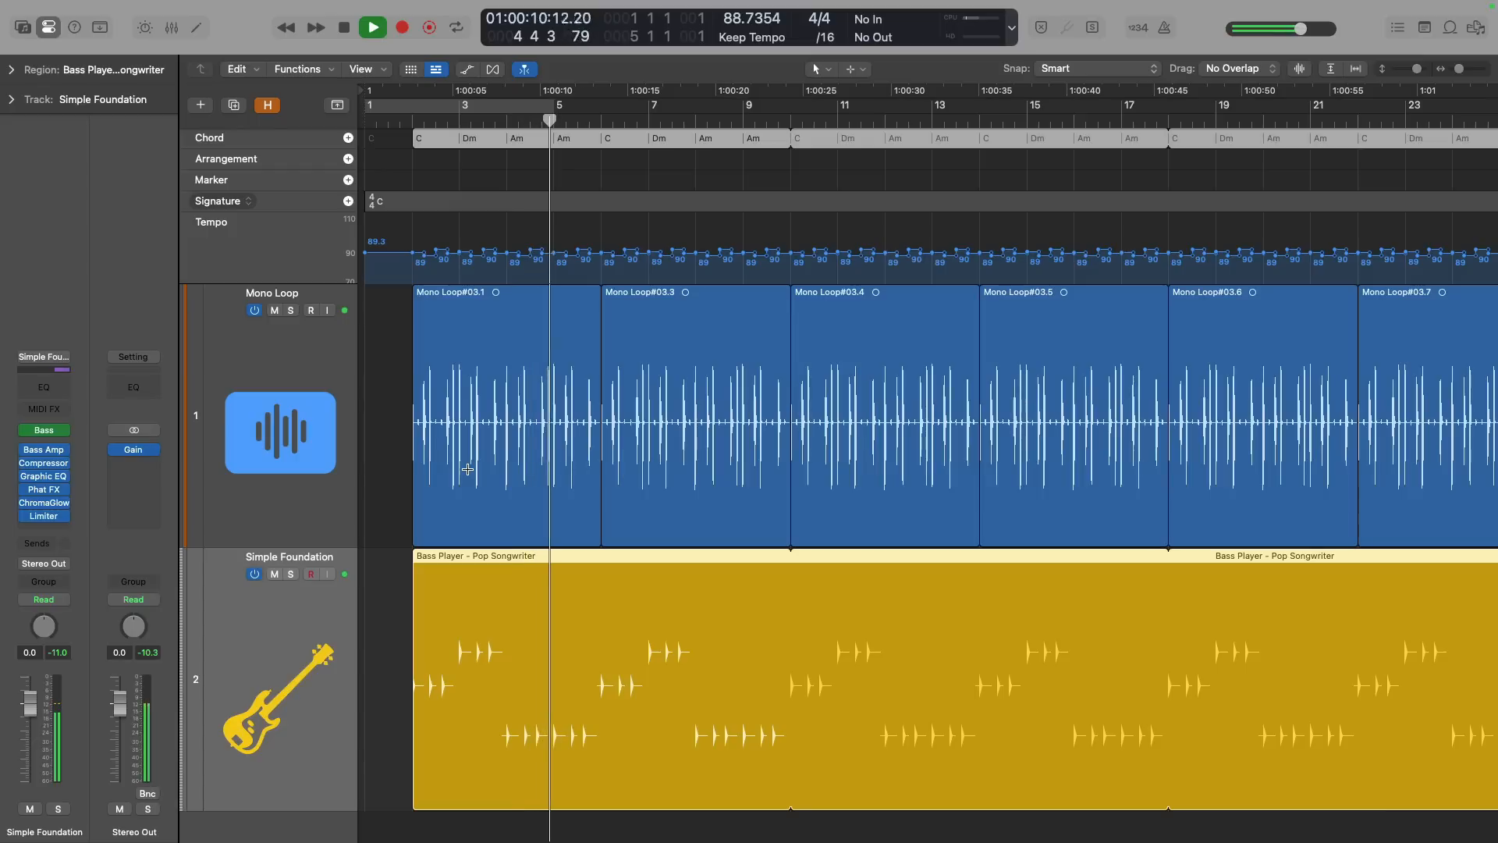
{"action": "left_click", "coordinate": [614, 406], "text": "ctrl+alt"}
{"action": "key", "text": "space"}
{"action": "key", "text": "space"}
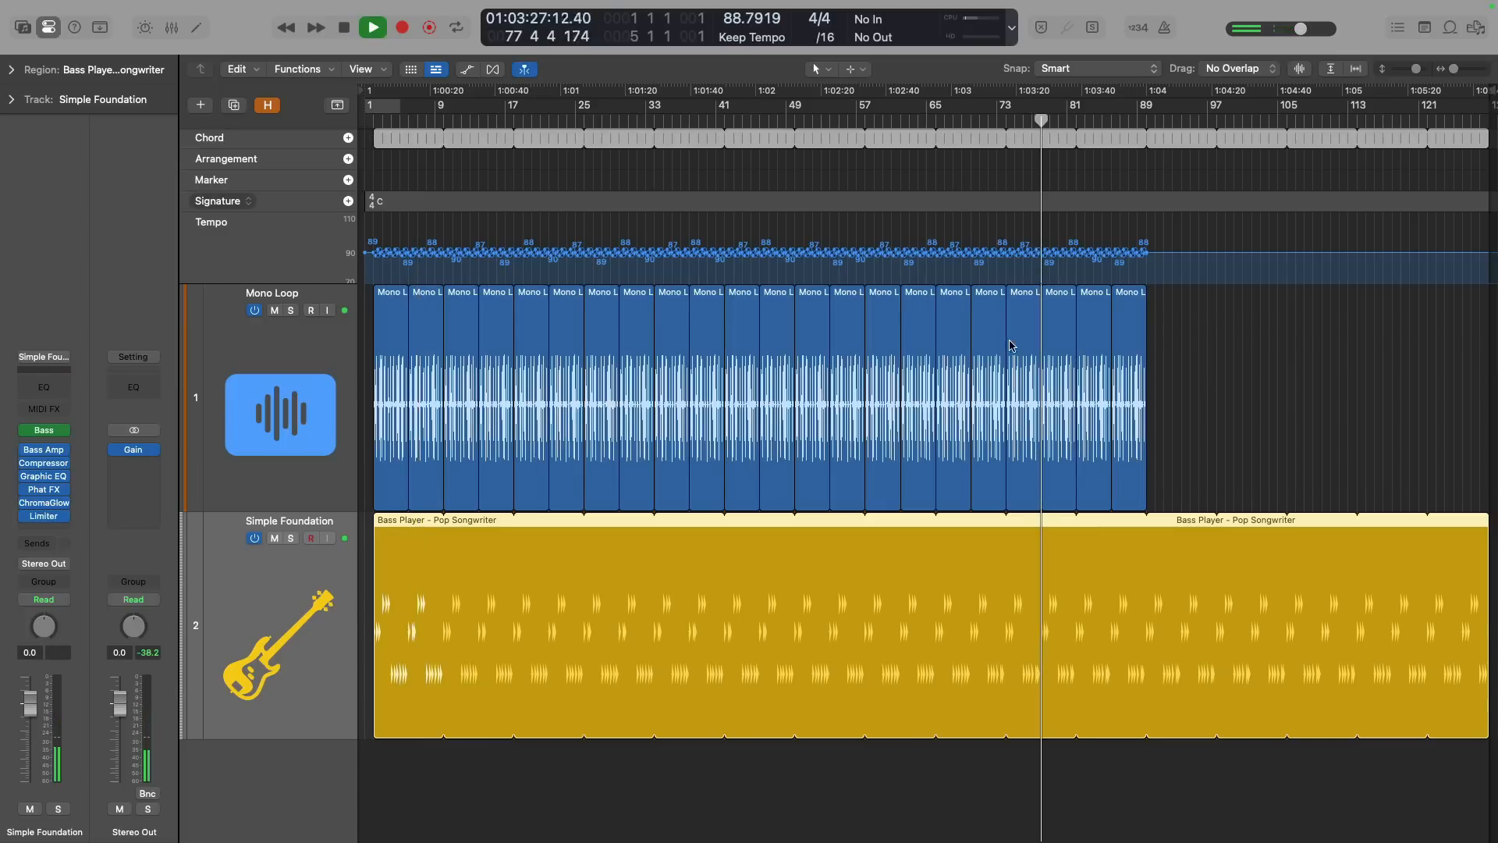
{"action": "left_click_drag", "start_coordinate": [1010, 348], "coordinate": [1134, 499]}
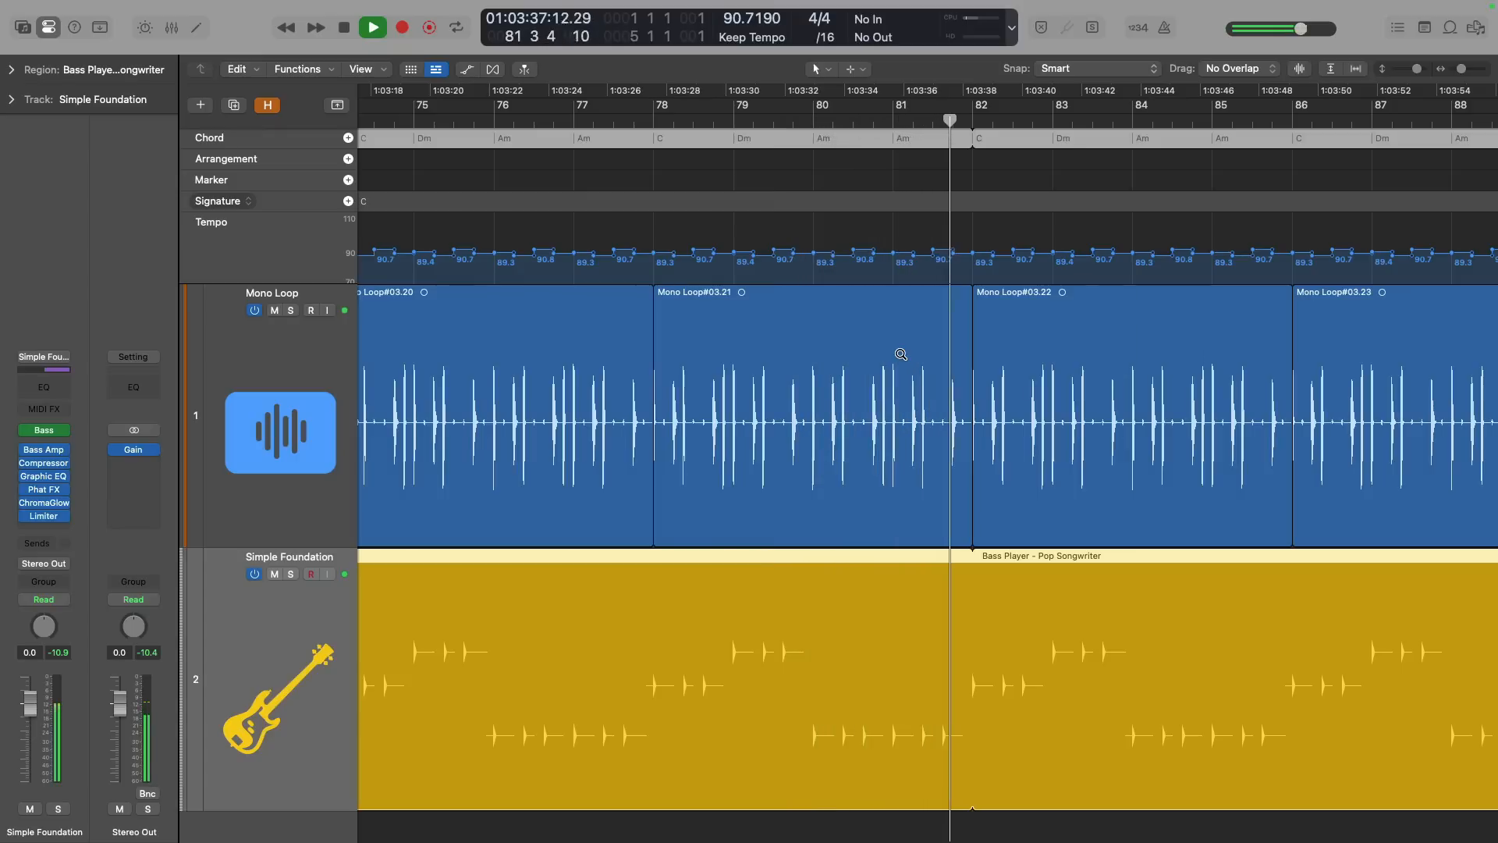
- Stop playback and shorten the bass region's looping to end with the last Mono Loop region
{"action": "left_click", "coordinate": [709, 341], "text": "ctrl+alt"}
{"action": "key", "text": "space"}
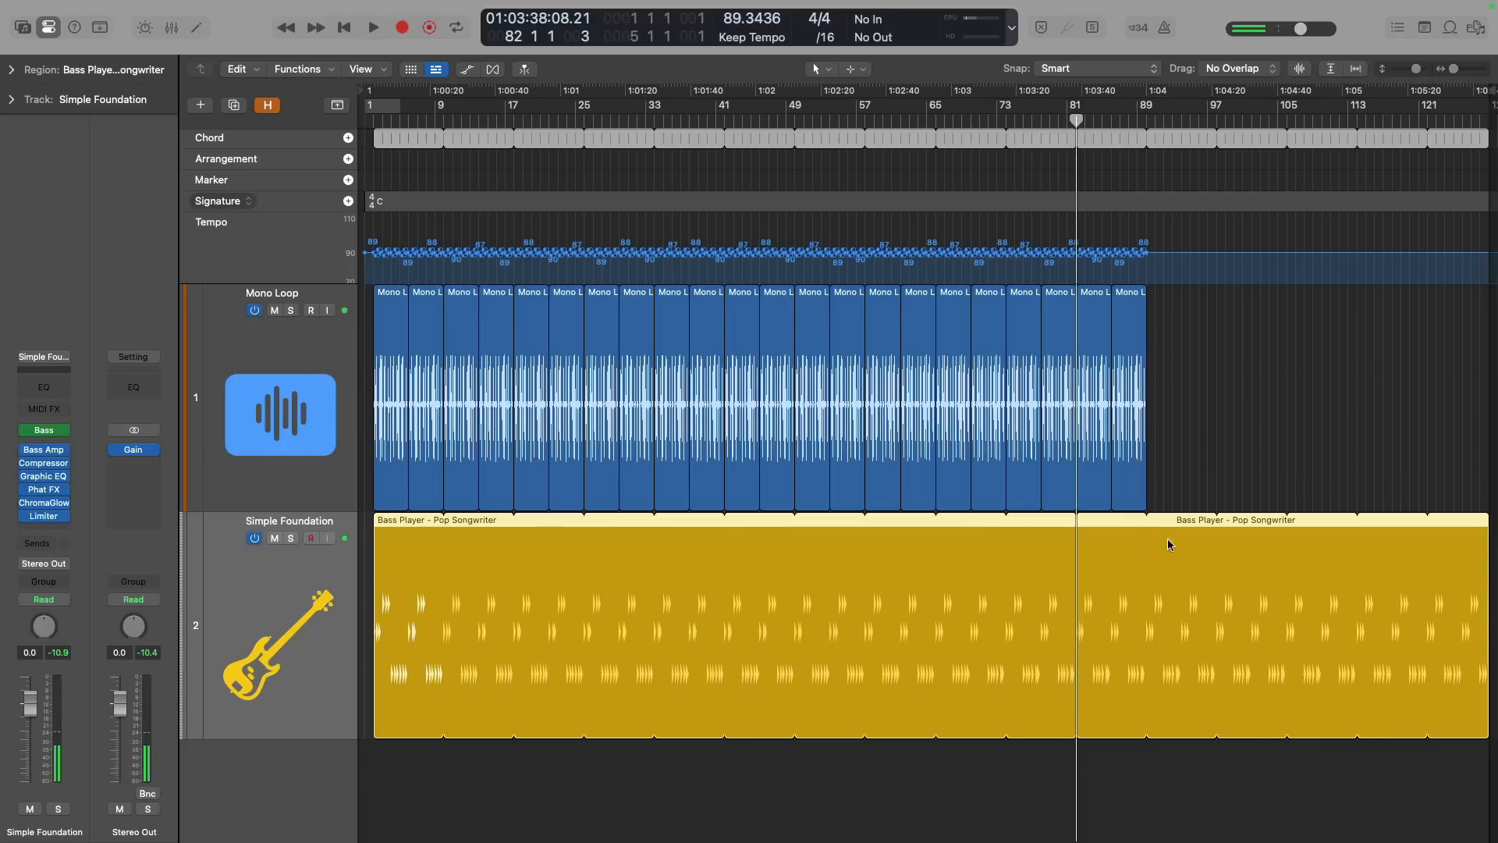
{"action": "left_click_drag", "start_coordinate": [1145, 515], "coordinate": [1145, 515]}
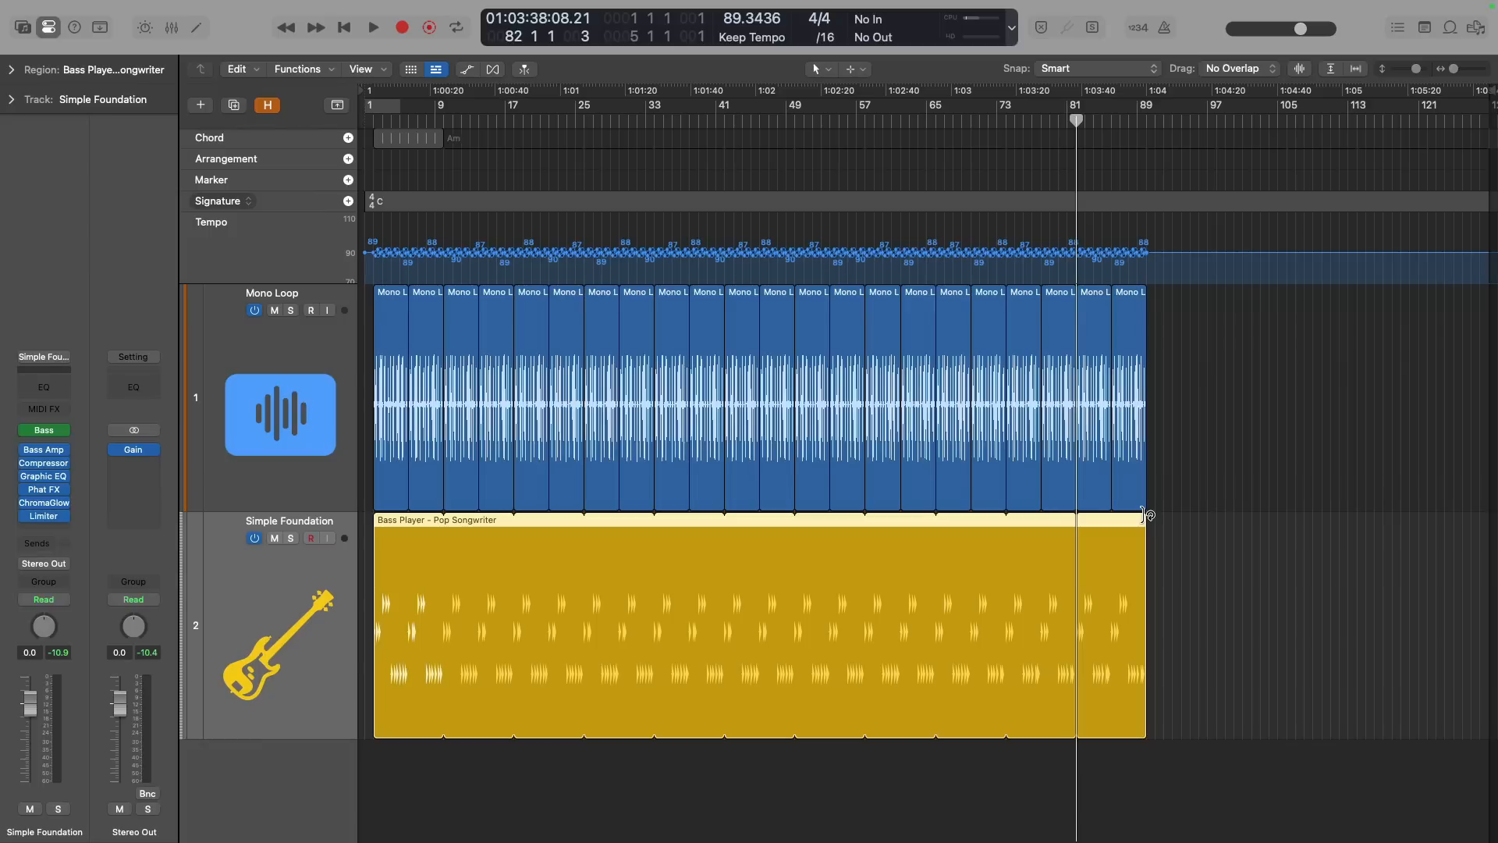
- Select all regions on the Mono Loop track and set their Flex & Follow parameter to On
{"action": "left_click", "coordinate": [314, 373]}
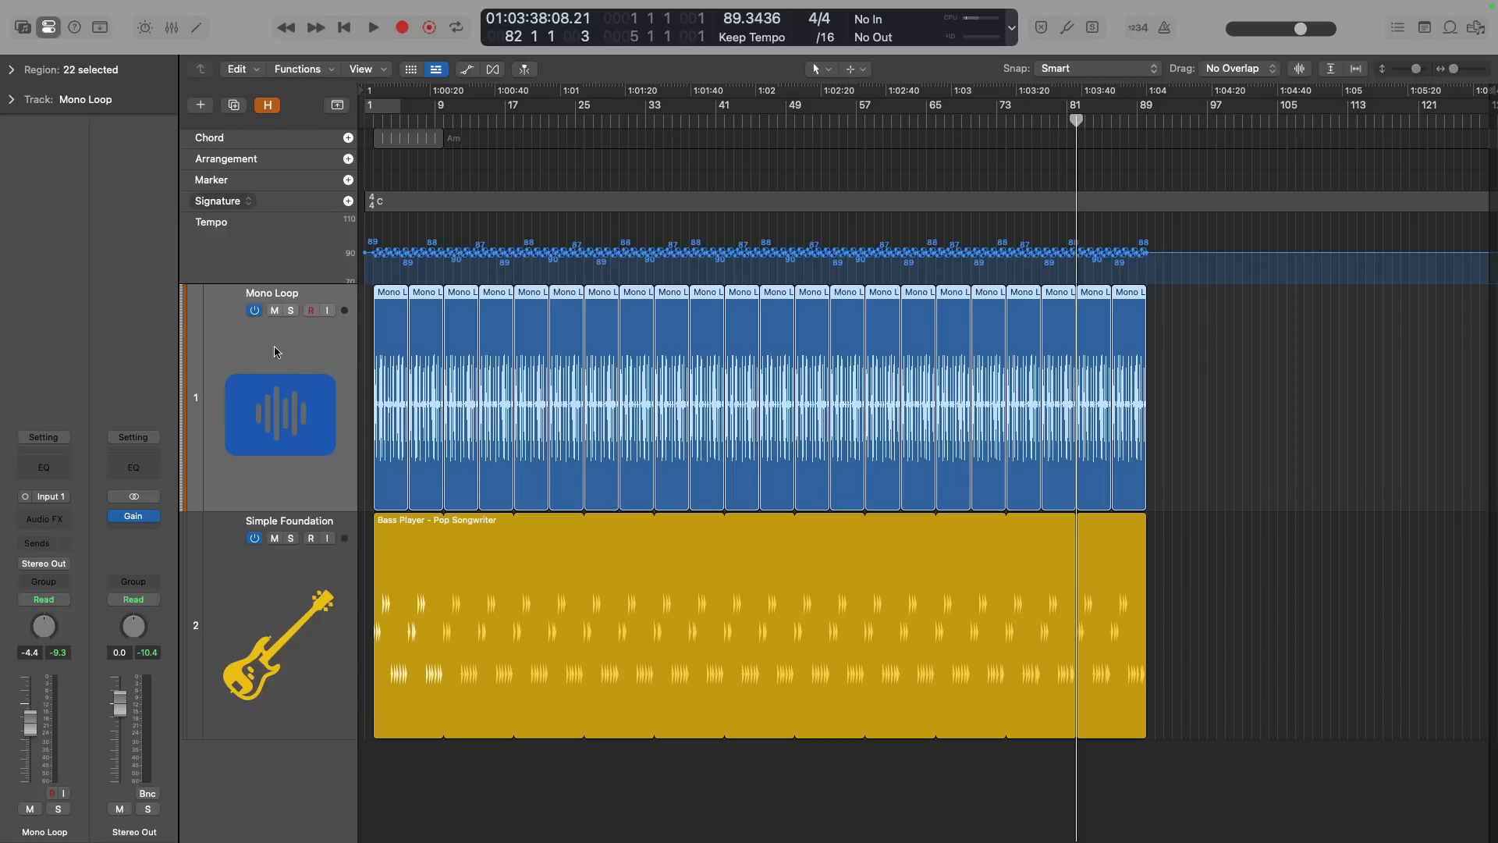
{"action": "left_click", "coordinate": [12, 70]}
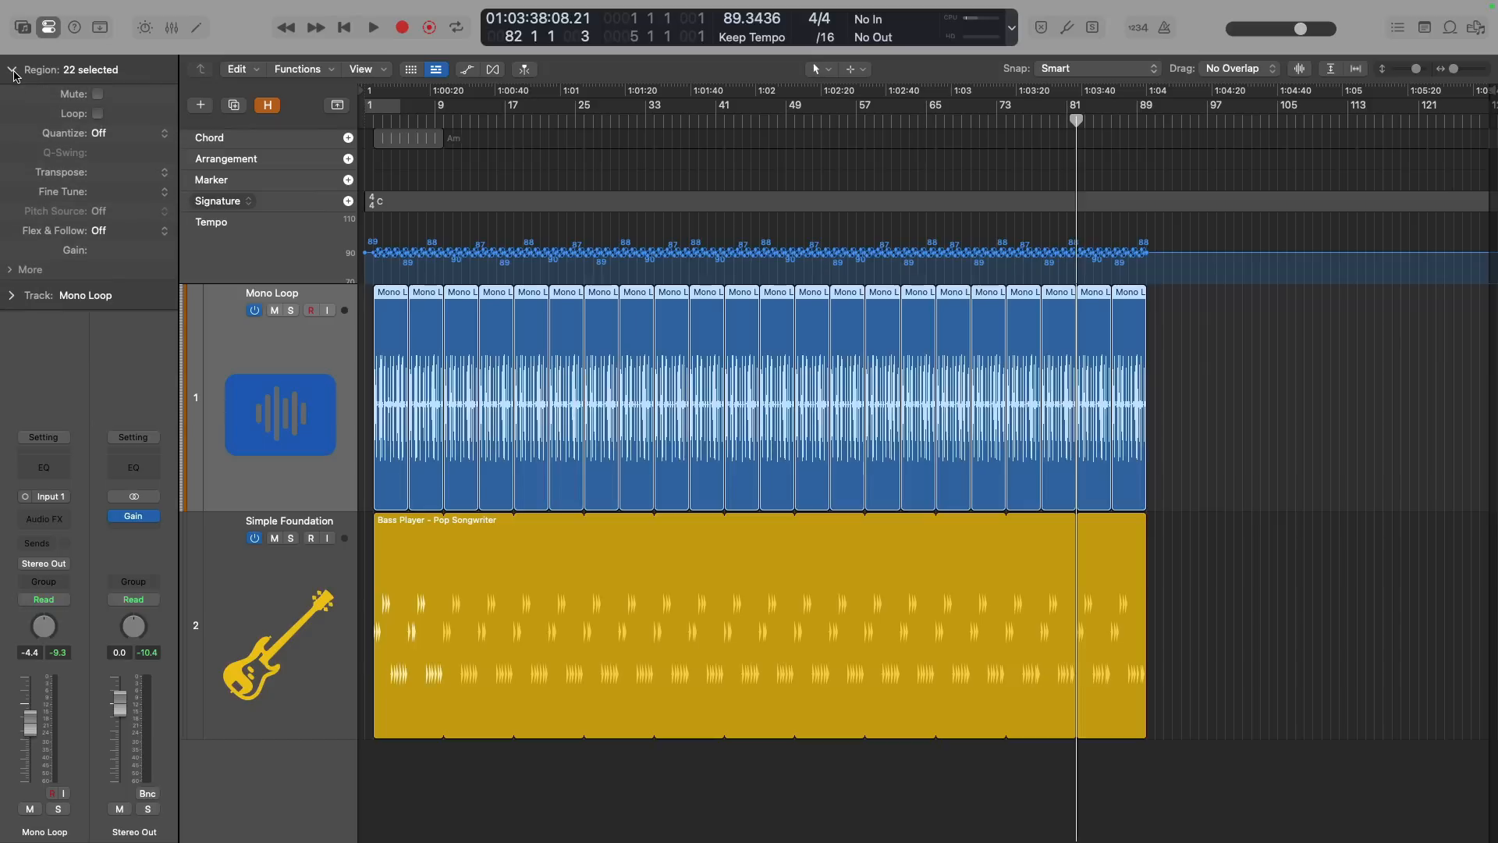
{"action": "left_click", "coordinate": [128, 238]}
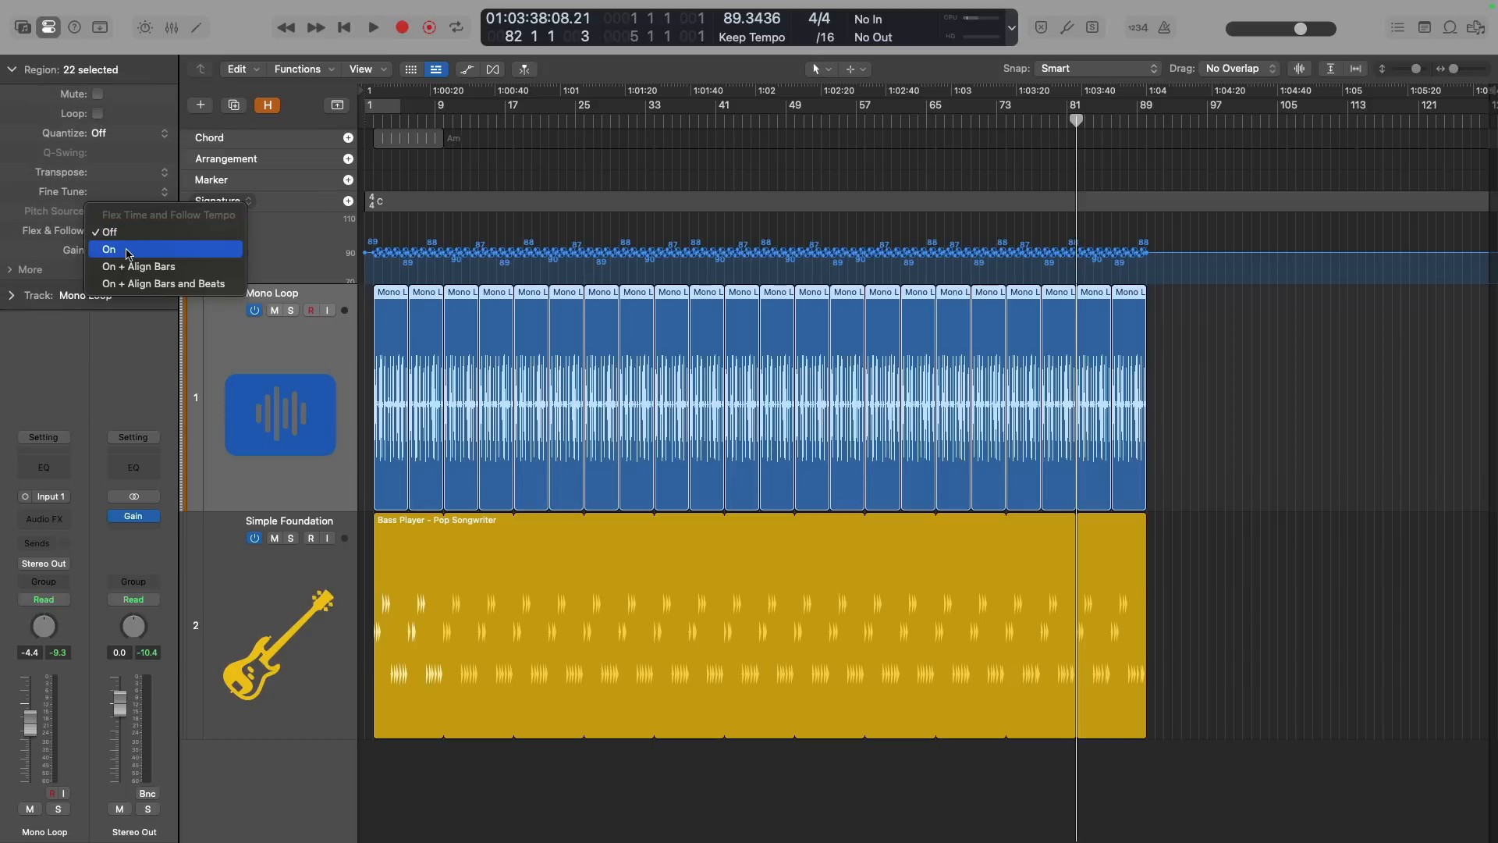
{"action": "left_click", "coordinate": [128, 251]}
{"action": "left_click", "coordinate": [133, 237]}
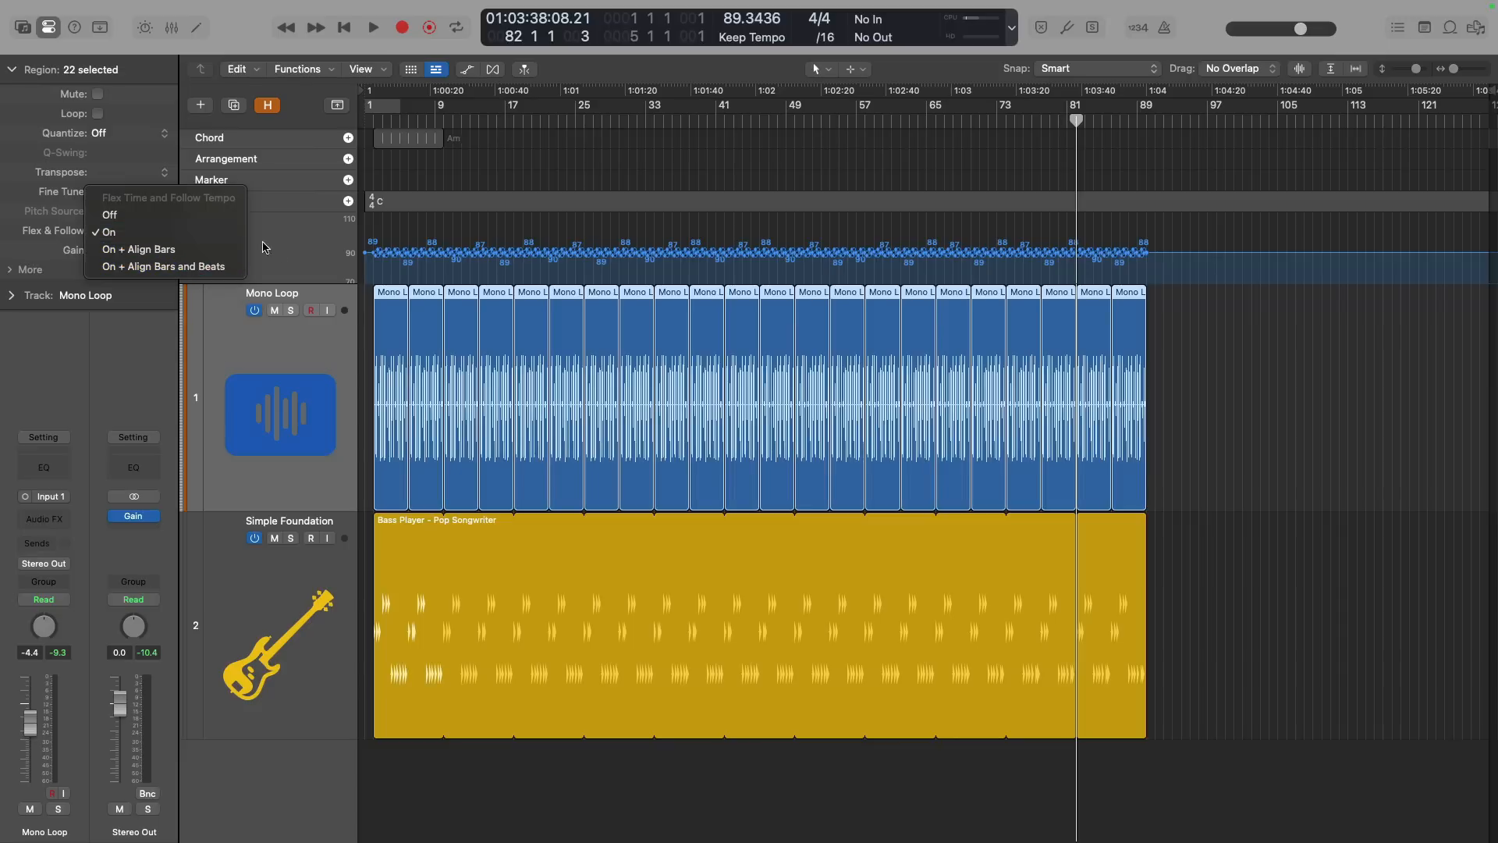
{"action": "left_click", "coordinate": [296, 362]}
- Show Flex on the tracks and set the Mono Loop track's Flex Time mode to Slicing
{"action": "left_click_drag", "start_coordinate": [488, 504], "coordinate": [364, 329]}
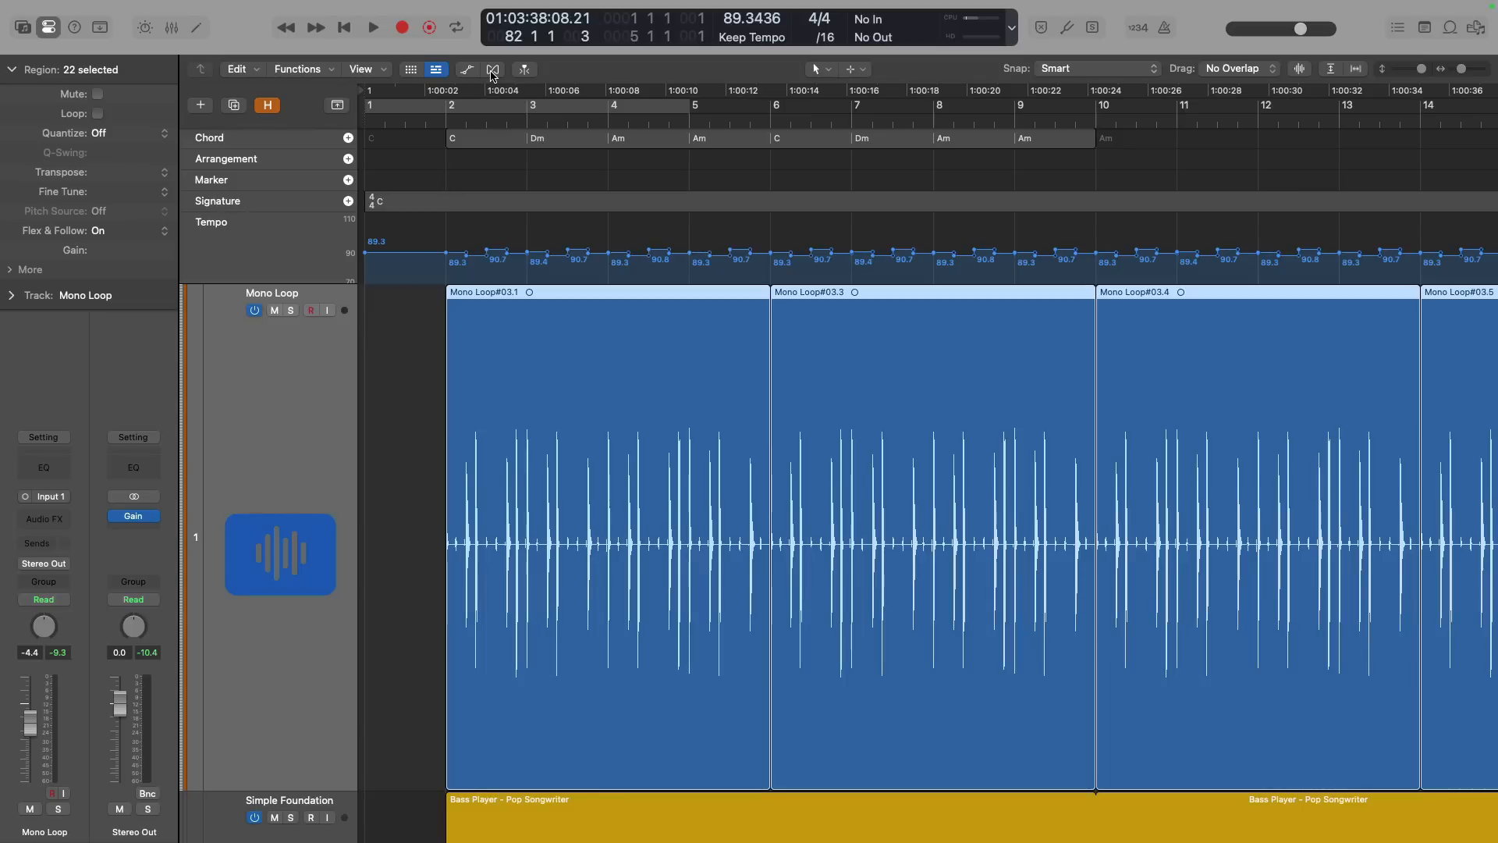
{"action": "left_click", "coordinate": [492, 70]}
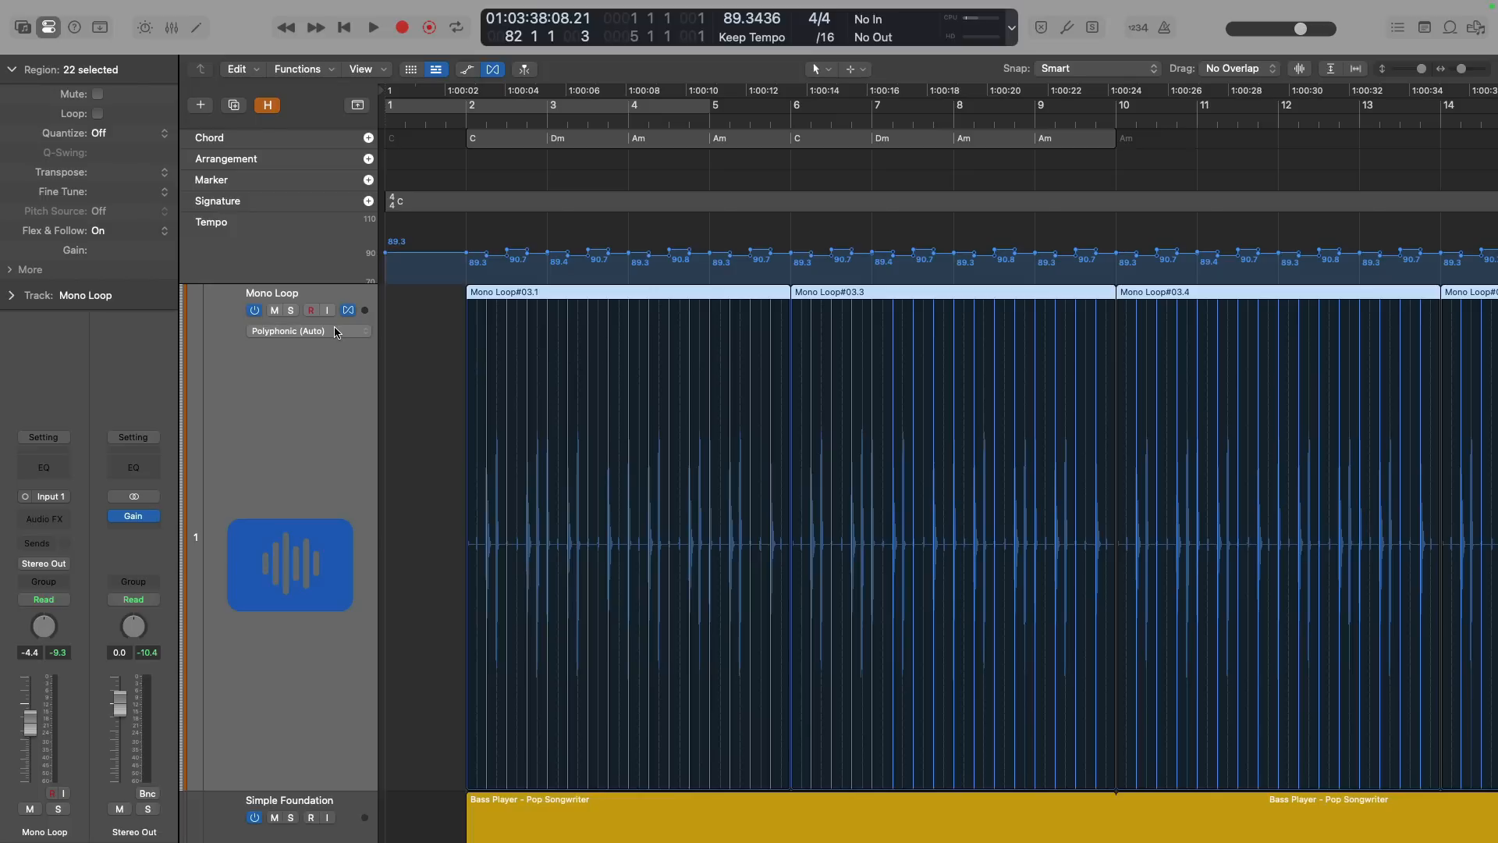
{"action": "left_click", "coordinate": [337, 331]}
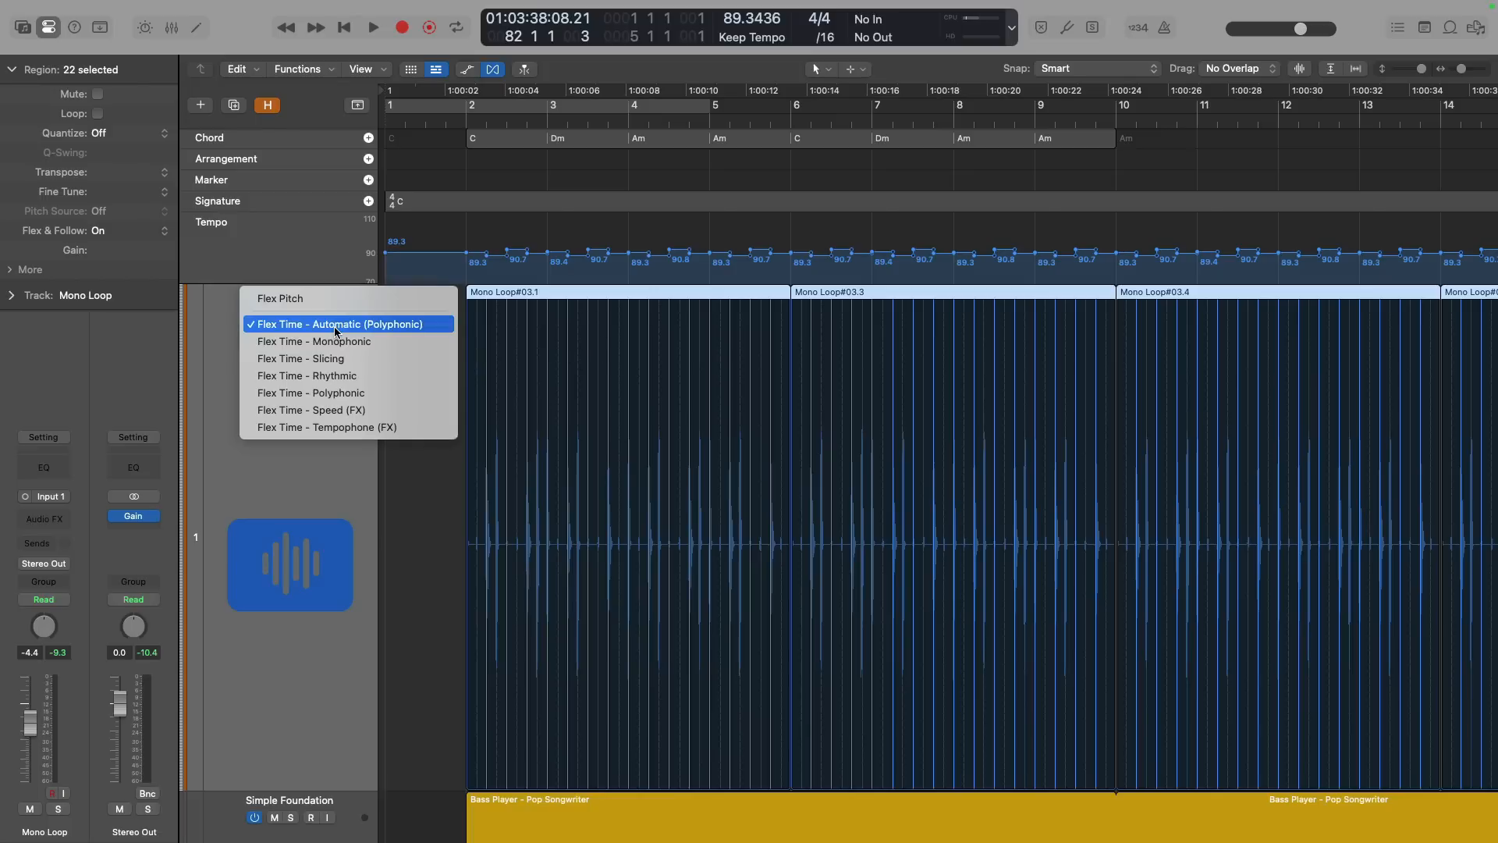
{"action": "left_click", "coordinate": [335, 360]}
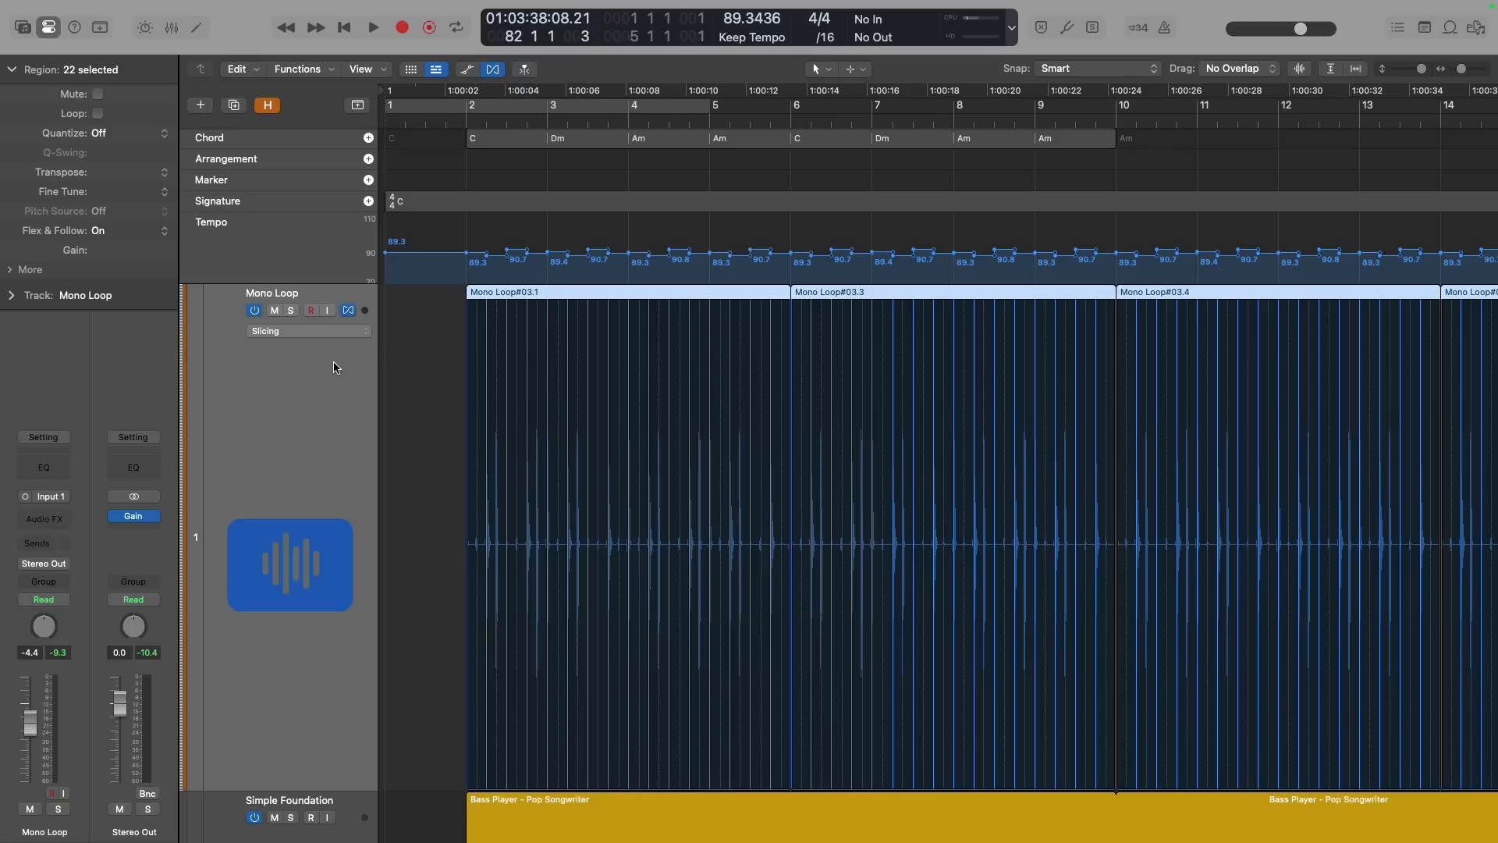
- Select all the tempo events in the Tempo track across the whole project and delete the tempo changes
{"action": "key", "text": "super+Left"}
{"action": "key", "text": "super+Left"}
{"action": "key", "text": "super+Left"}
{"action": "key", "text": "super+Left"}
{"action": "key", "text": "super+Left"}
{"action": "key", "text": "super+Left"}
{"action": "key", "text": "super+Left"}
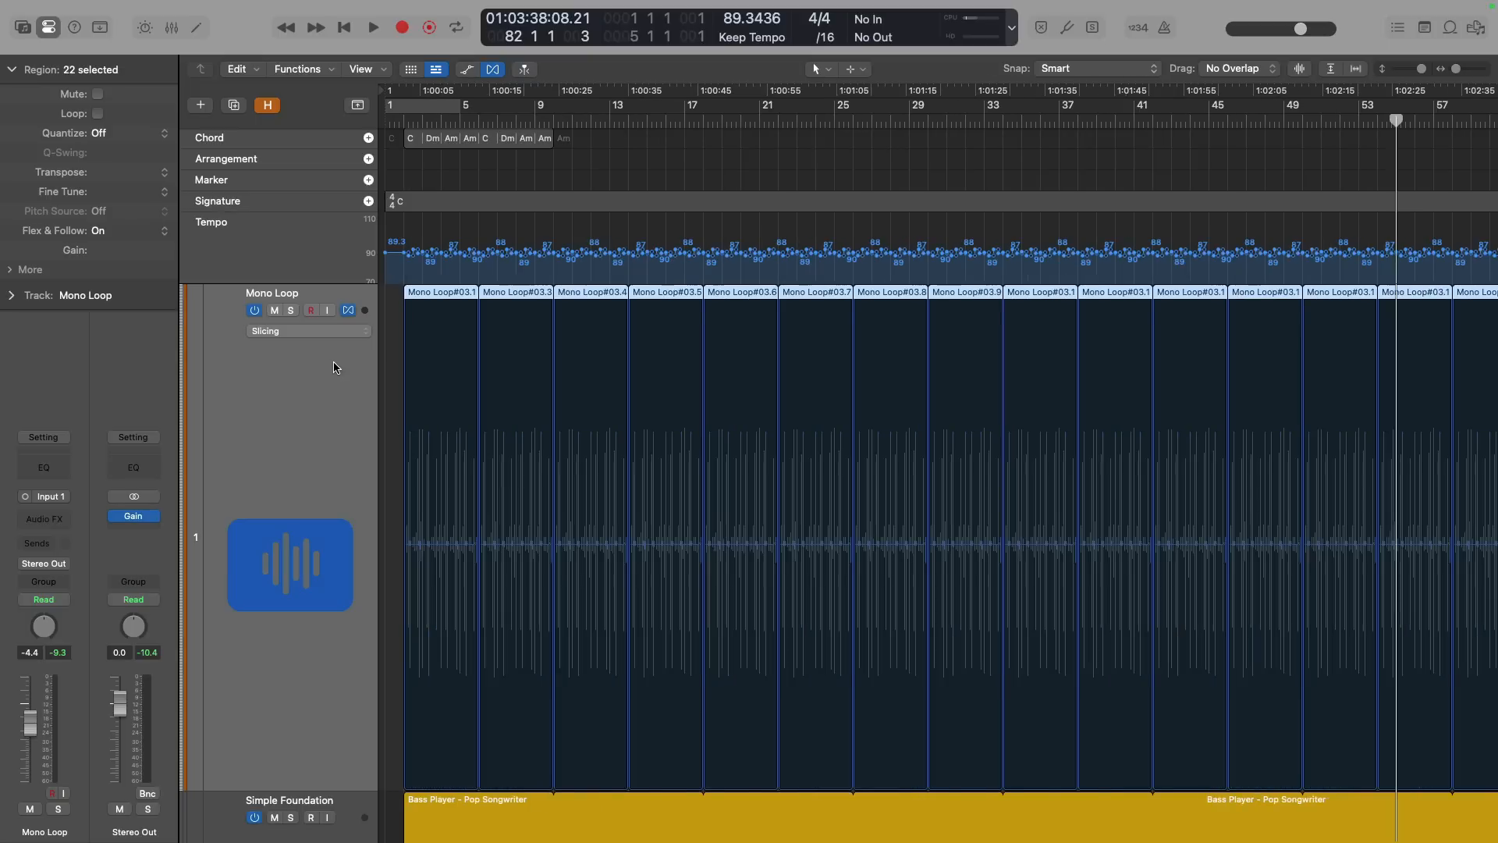
{"action": "key", "text": "super+Left"}
{"action": "left_click_drag", "start_coordinate": [1185, 234], "coordinate": [360, 234]}
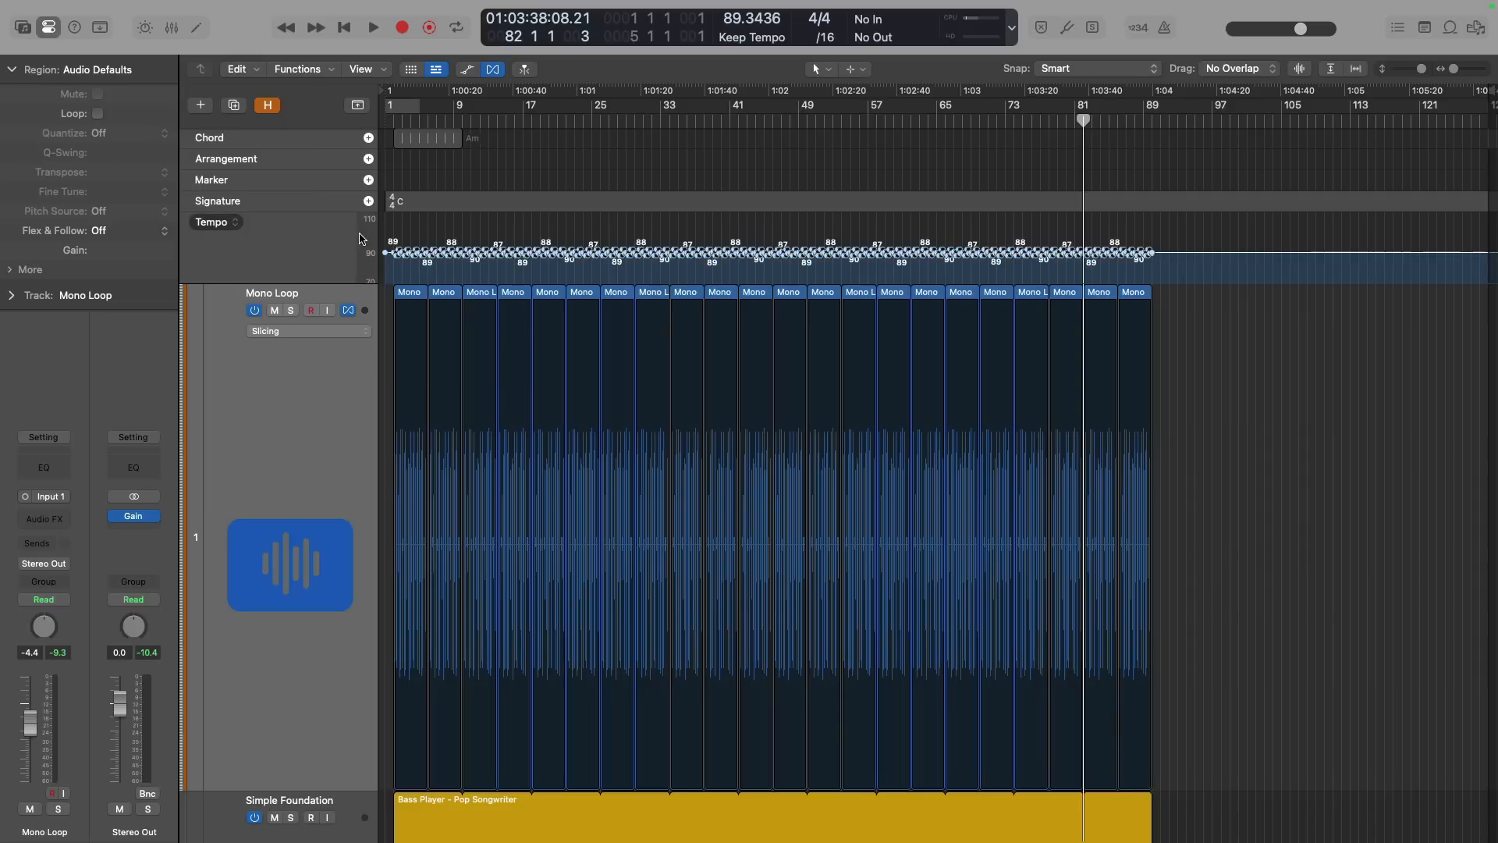
{"action": "key", "text": "Delete"}
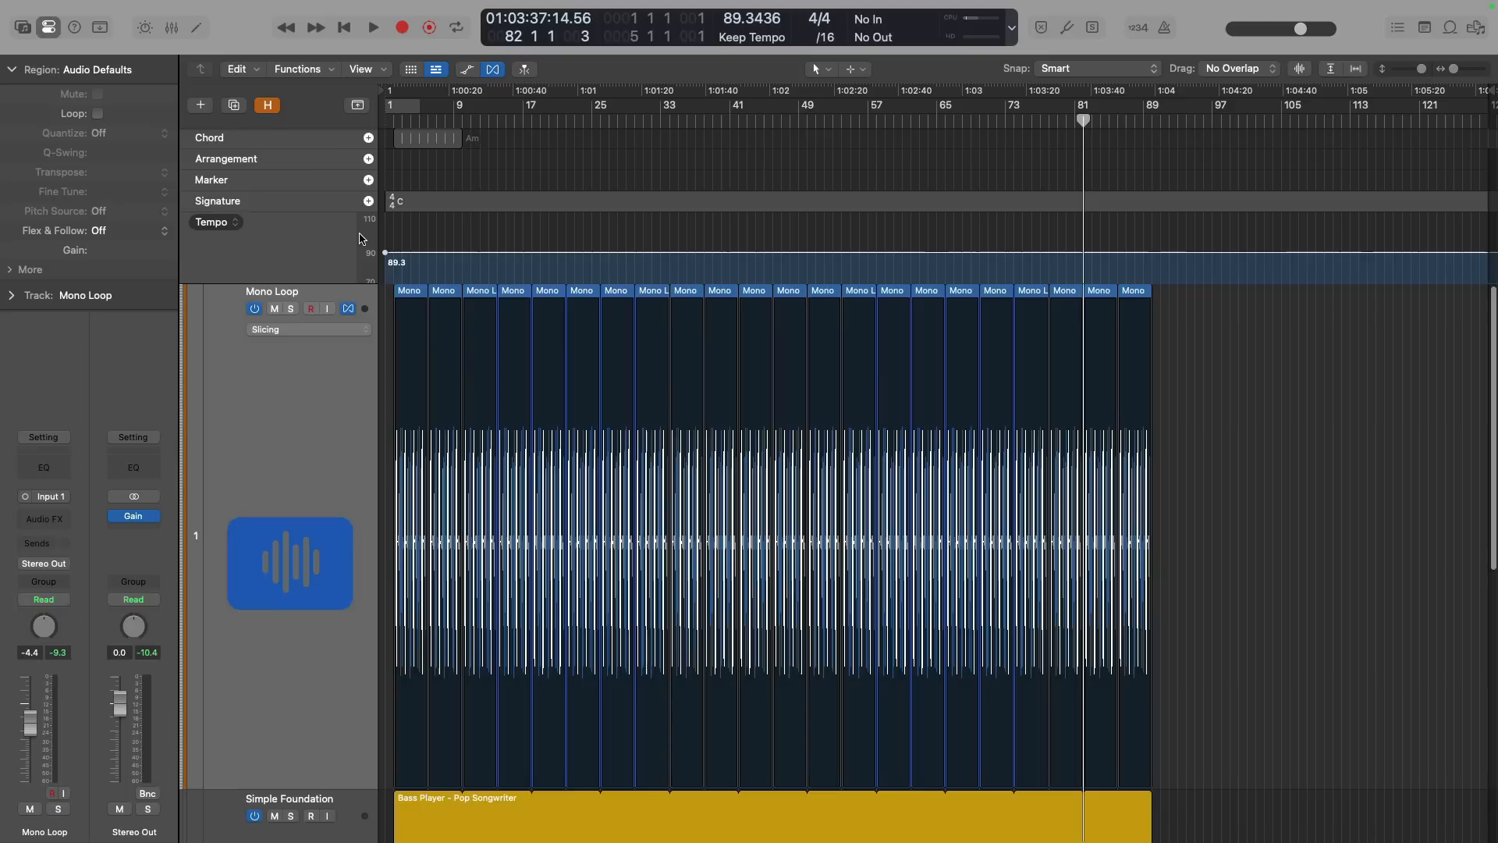
- Set the project tempo to 120 BPM
{"action": "double_click", "coordinate": [725, 19]}
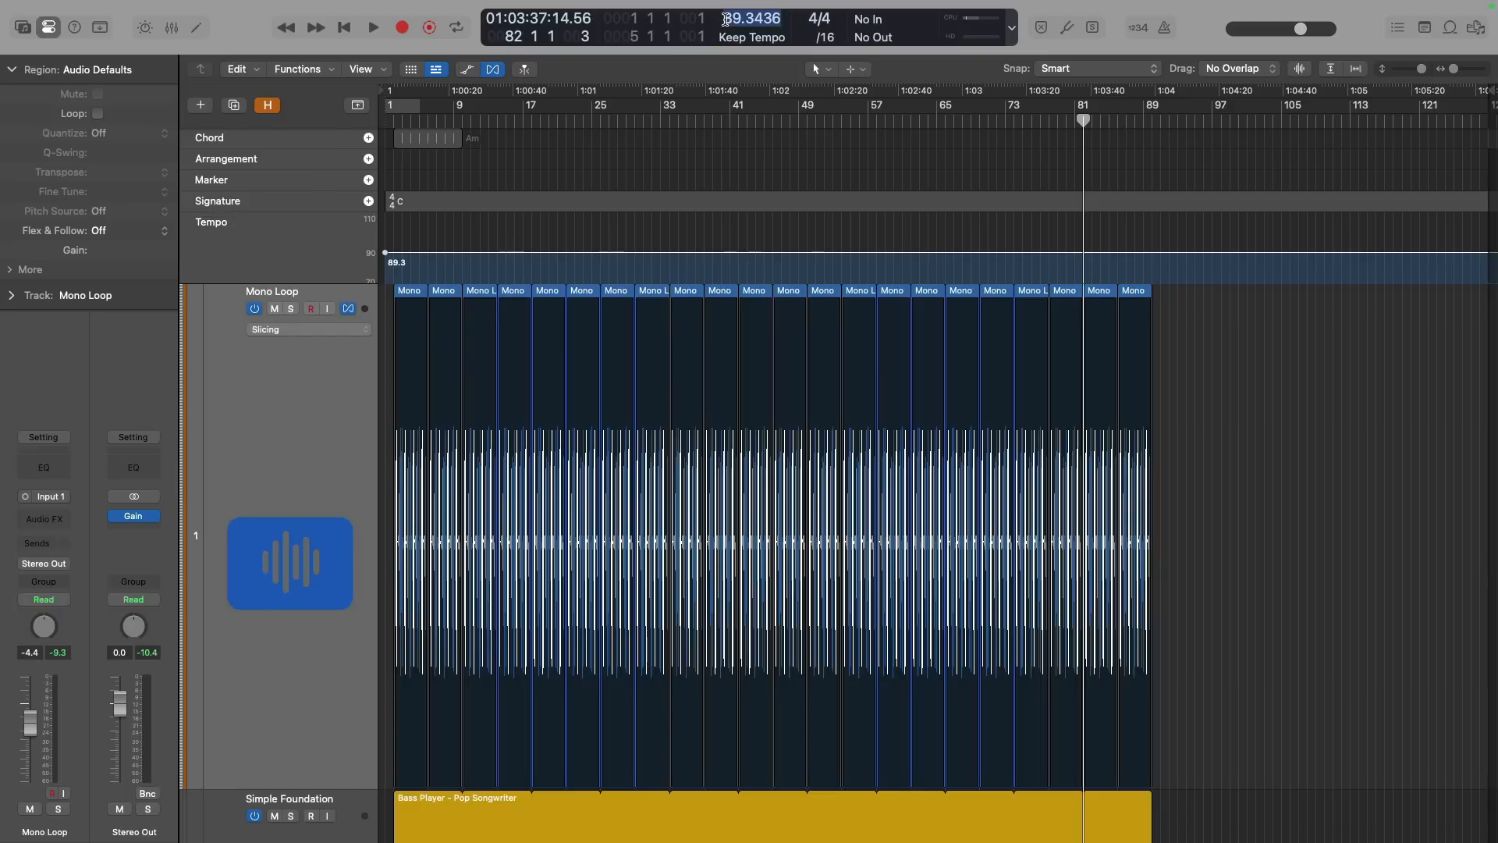
{"action": "type", "text": "120"}
{"action": "key", "text": "Return"}
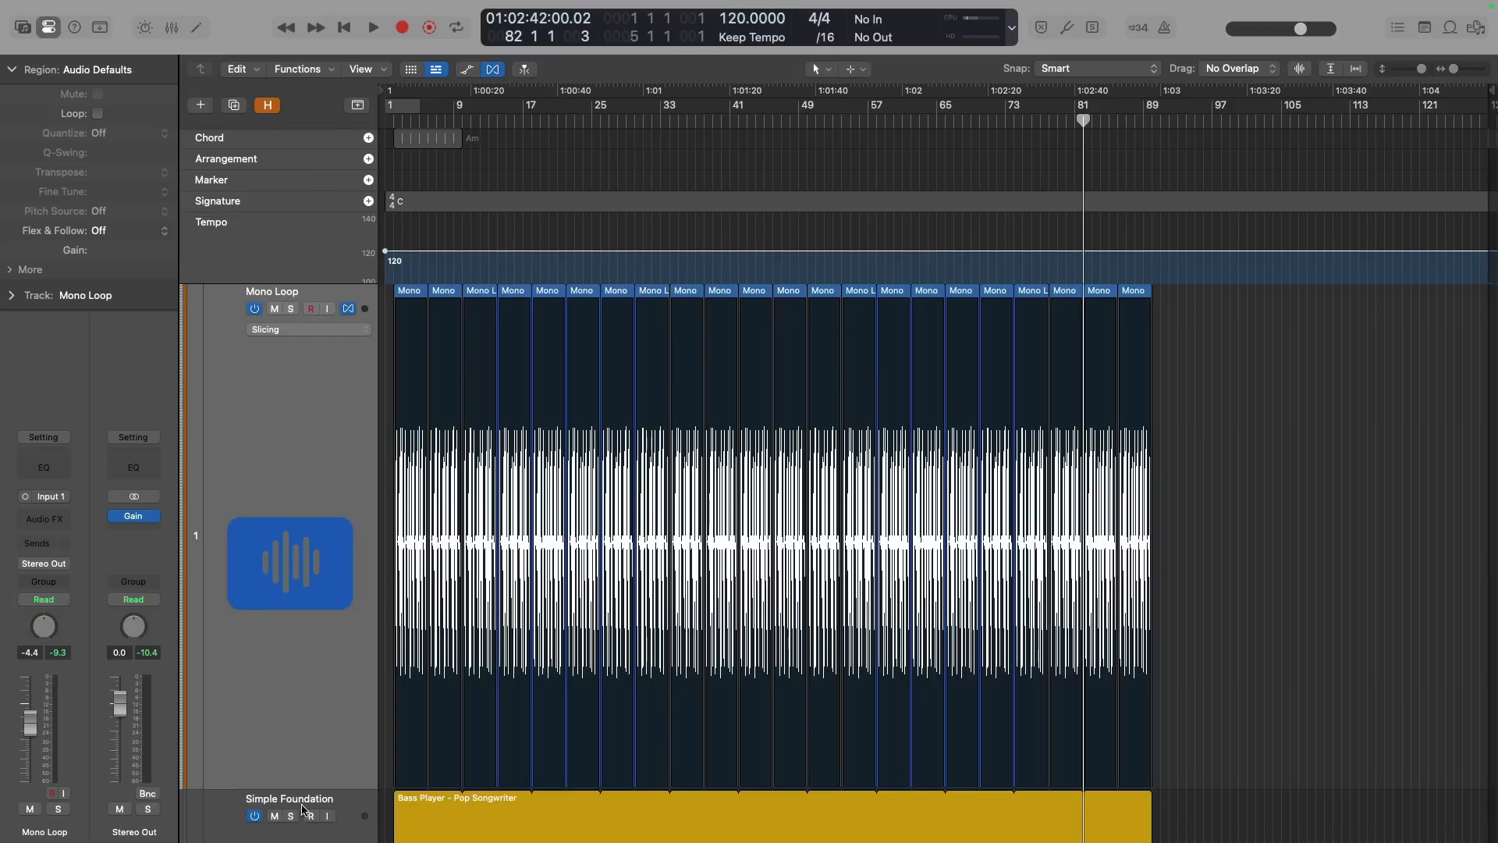
- Mute the Simple Foundation bass track and play the Mono Loop from the project start with the metronome on
{"action": "left_click", "coordinate": [275, 816]}
{"action": "key", "text": "Return"}
{"action": "key", "text": "space"}
{"action": "key", "text": "k"}
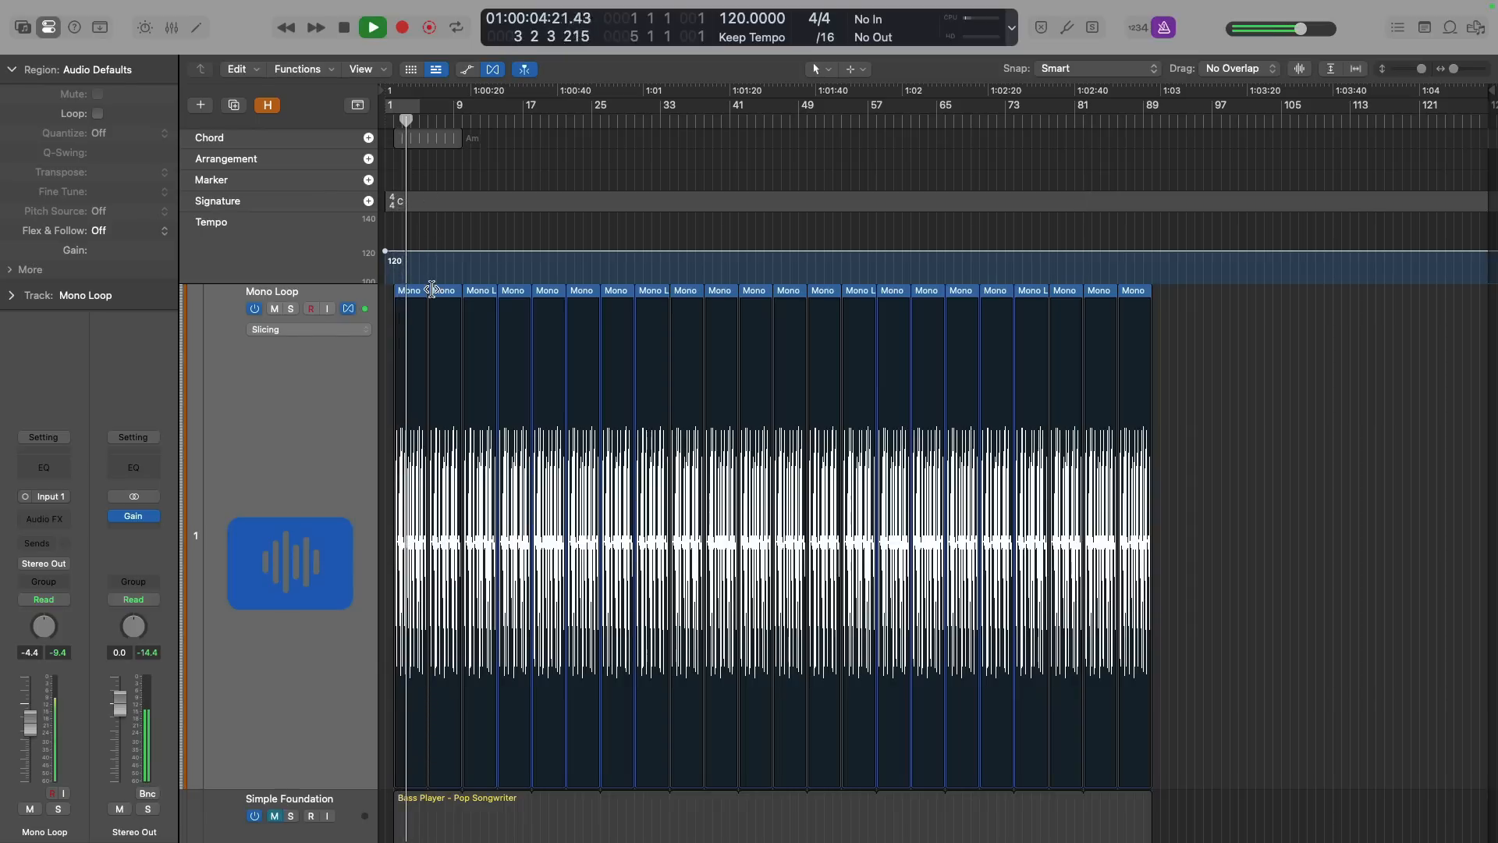
{"action": "left_click_drag", "start_coordinate": [496, 492], "coordinate": [343, 281]}
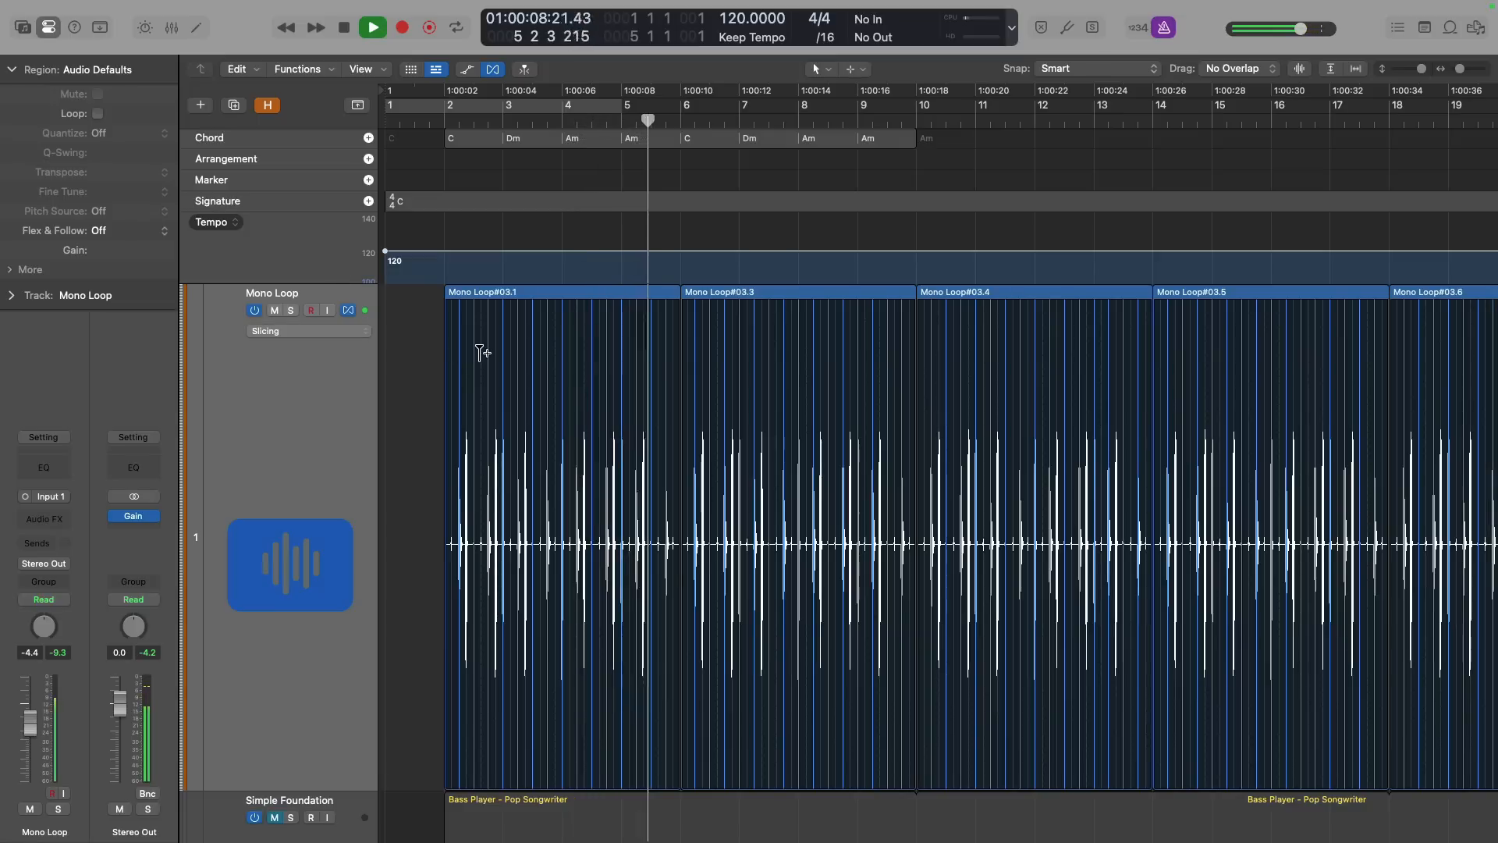
- Raise the project tempo to 161 BPM, play the Mono Loop against the metronome, and stop playback
{"action": "left_click_drag", "start_coordinate": [732, 20], "coordinate": [728, 4]}
{"action": "key", "text": "space"}
{"action": "key", "text": "space"}
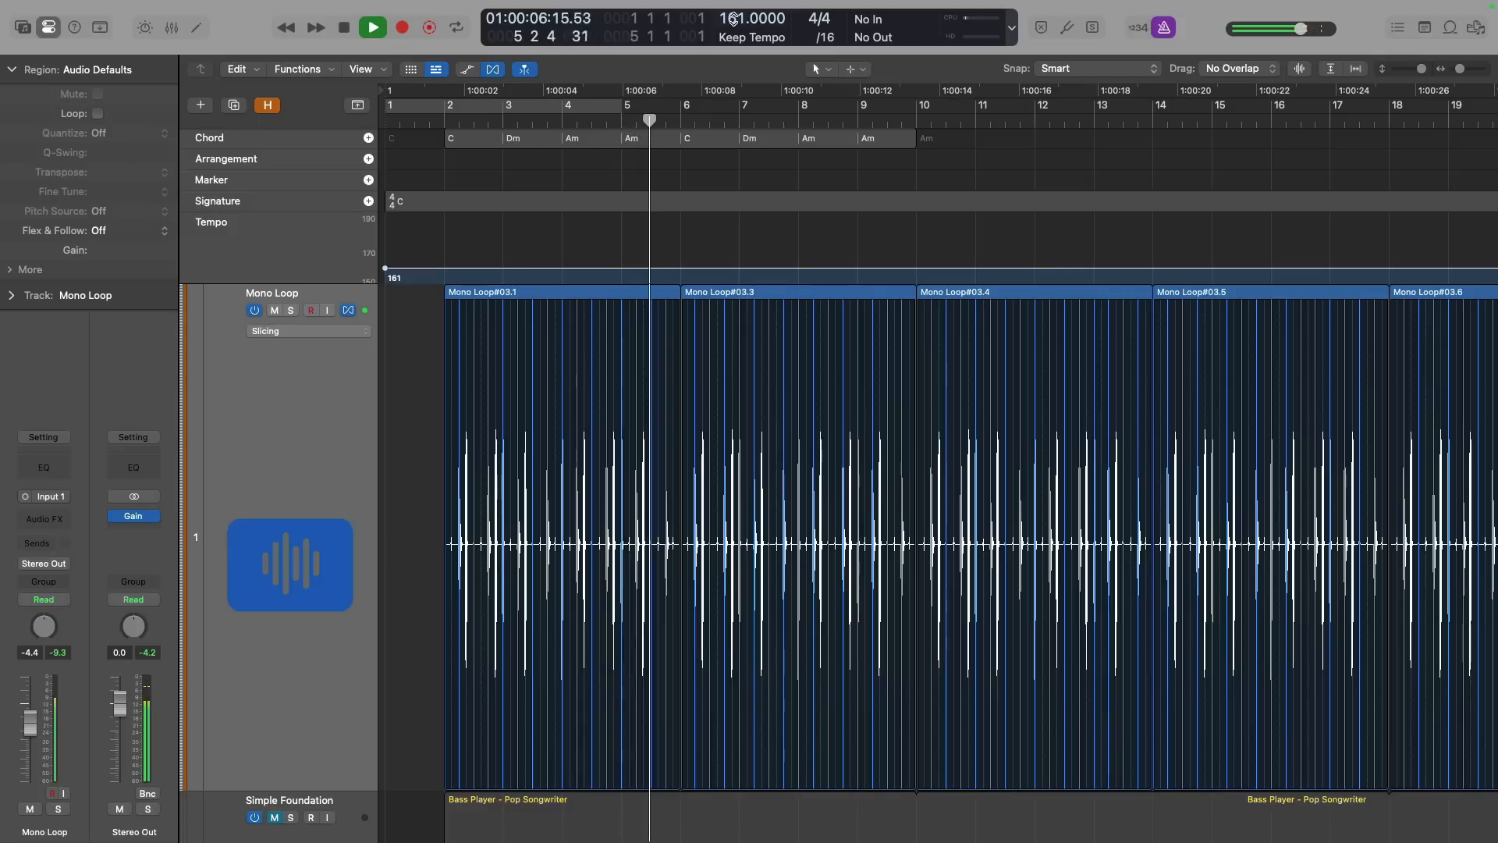
{"action": "key", "text": "space"}
- Raise the project tempo to 203 BPM, play the Mono Loop against the metronome, and stop playback
{"action": "left_click_drag", "start_coordinate": [733, 19], "coordinate": [734, 2]}
{"action": "key", "text": "space"}
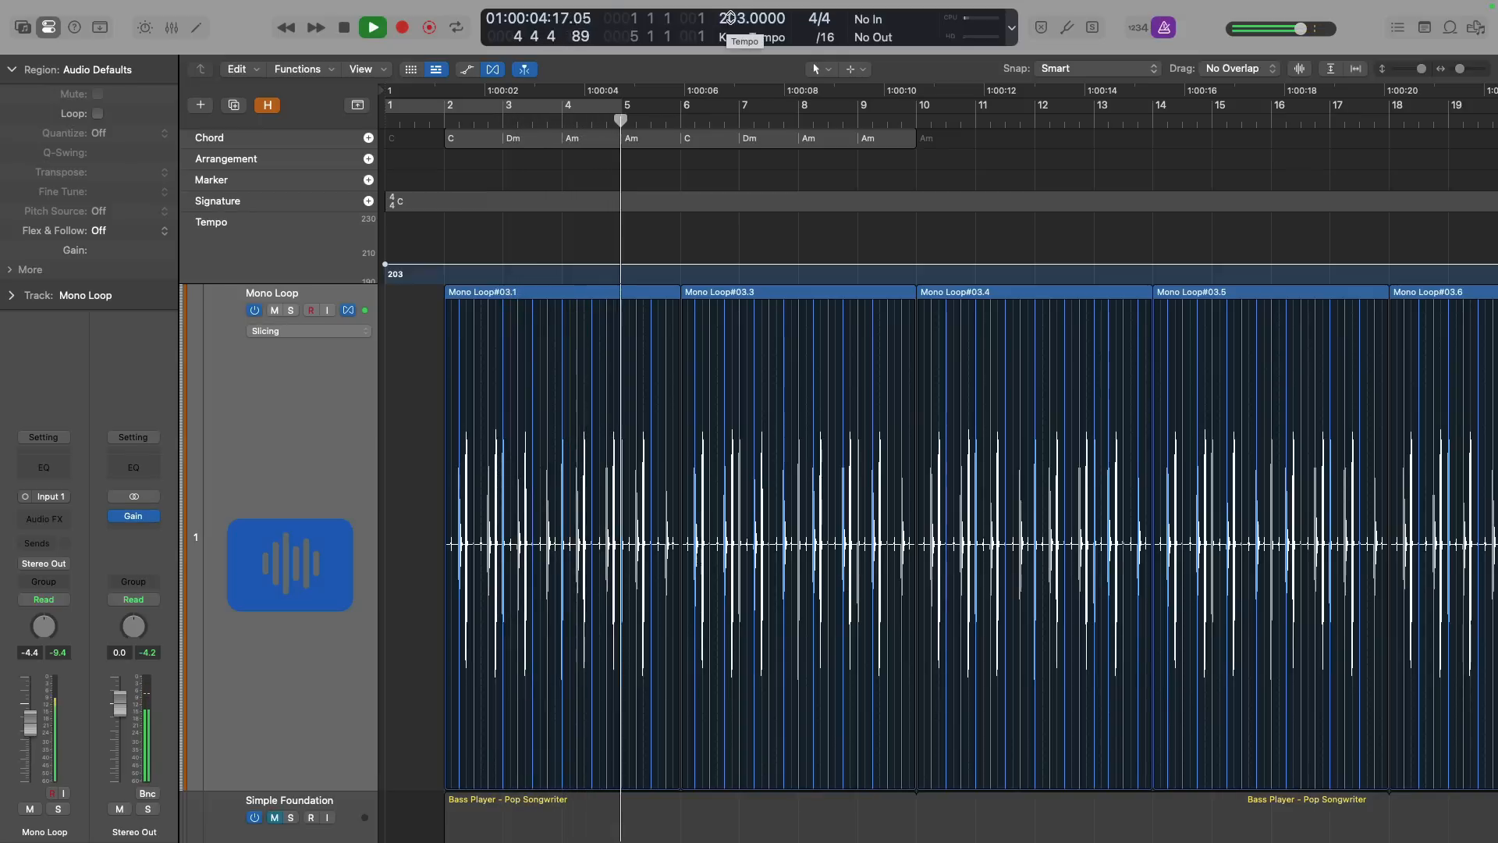
{"action": "key", "text": "space"}
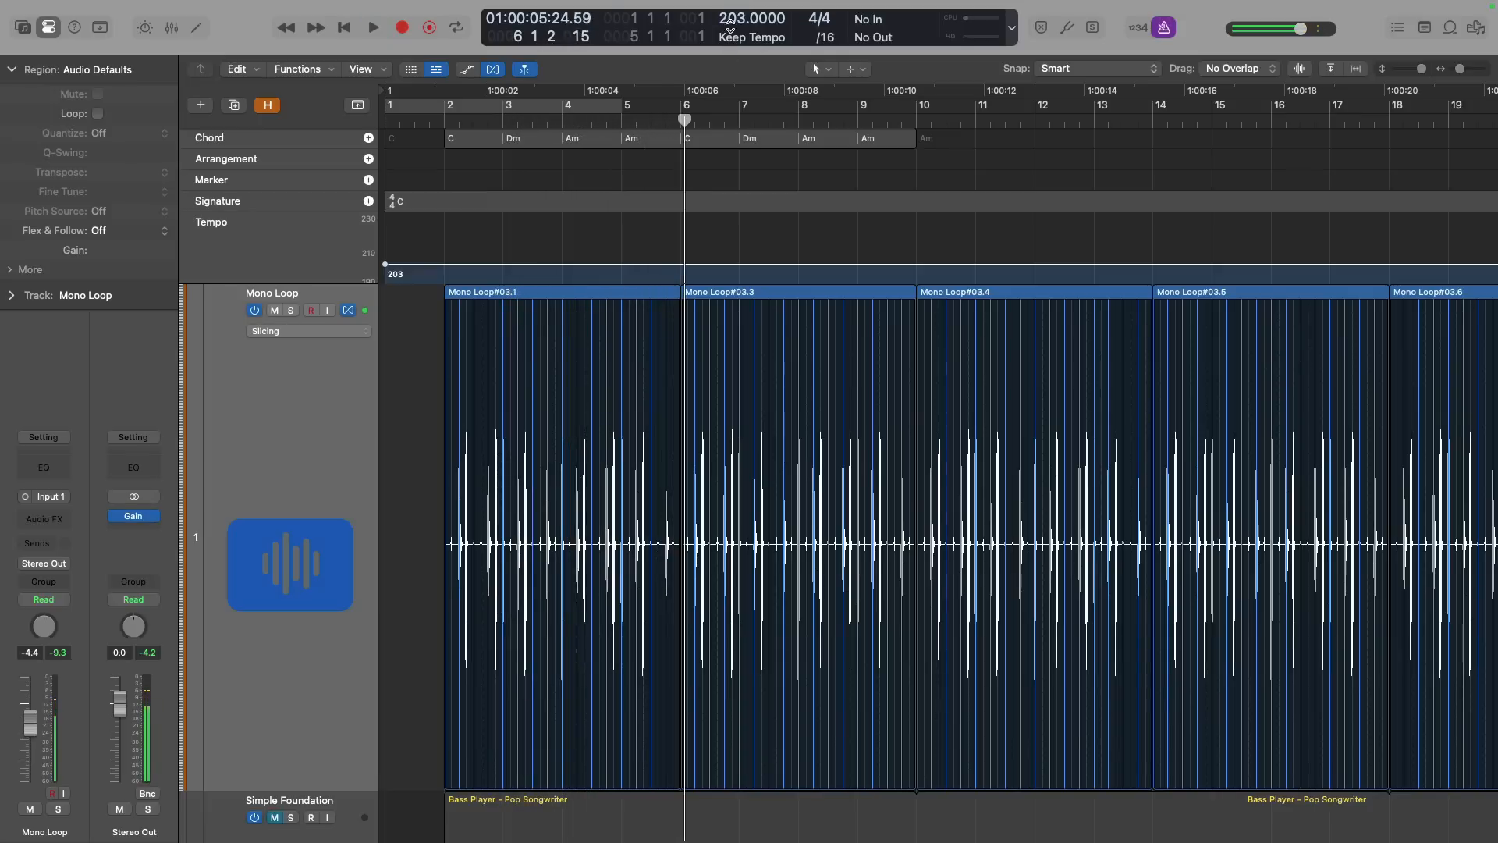
- Hide Flex in the Tracks area with the whole arrangement in view
{"action": "key", "text": "z"}
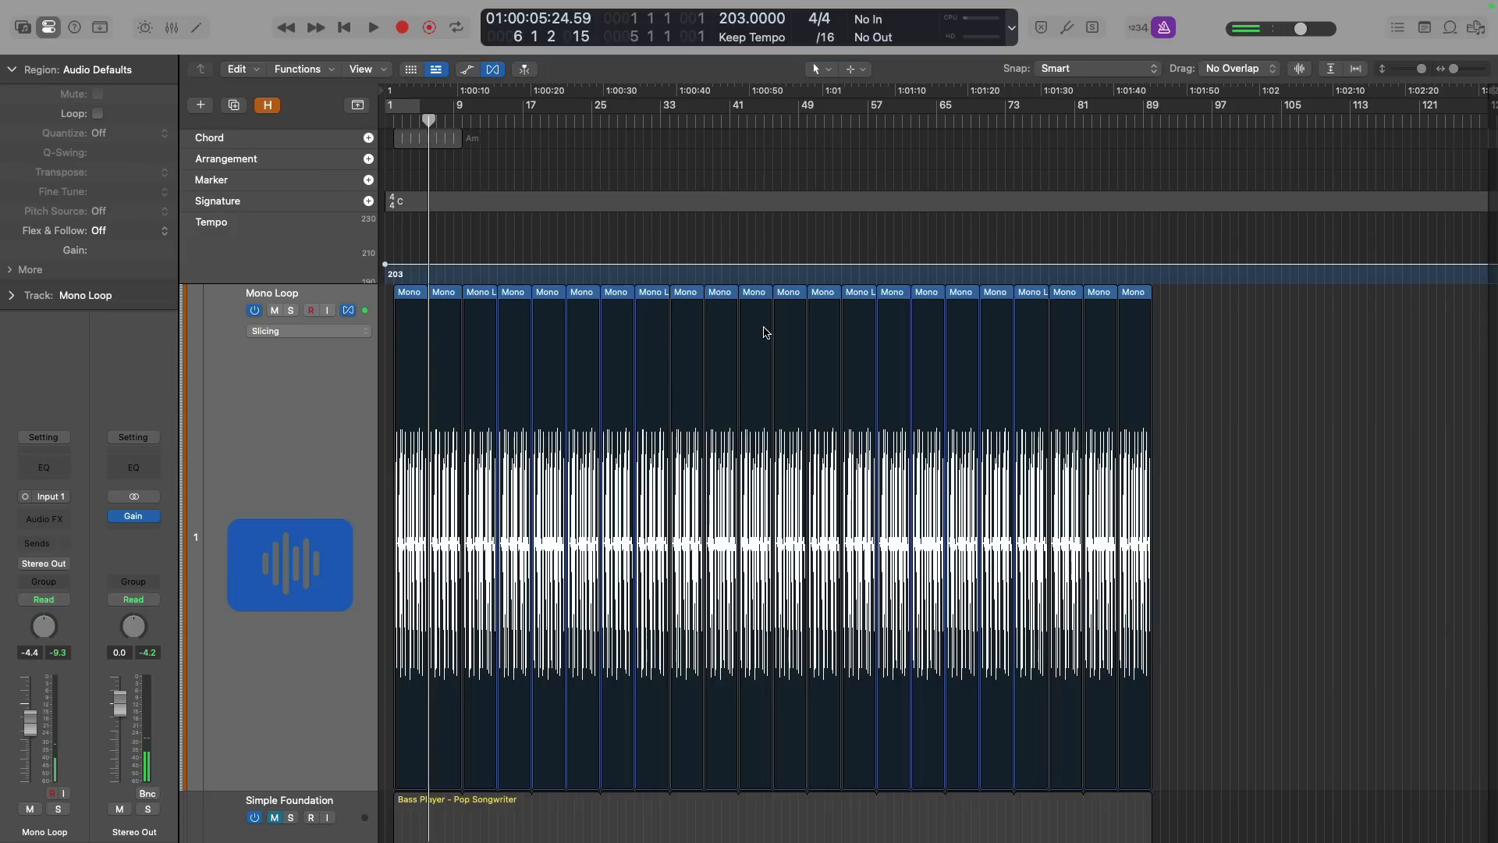
{"action": "left_click", "coordinate": [492, 69]}
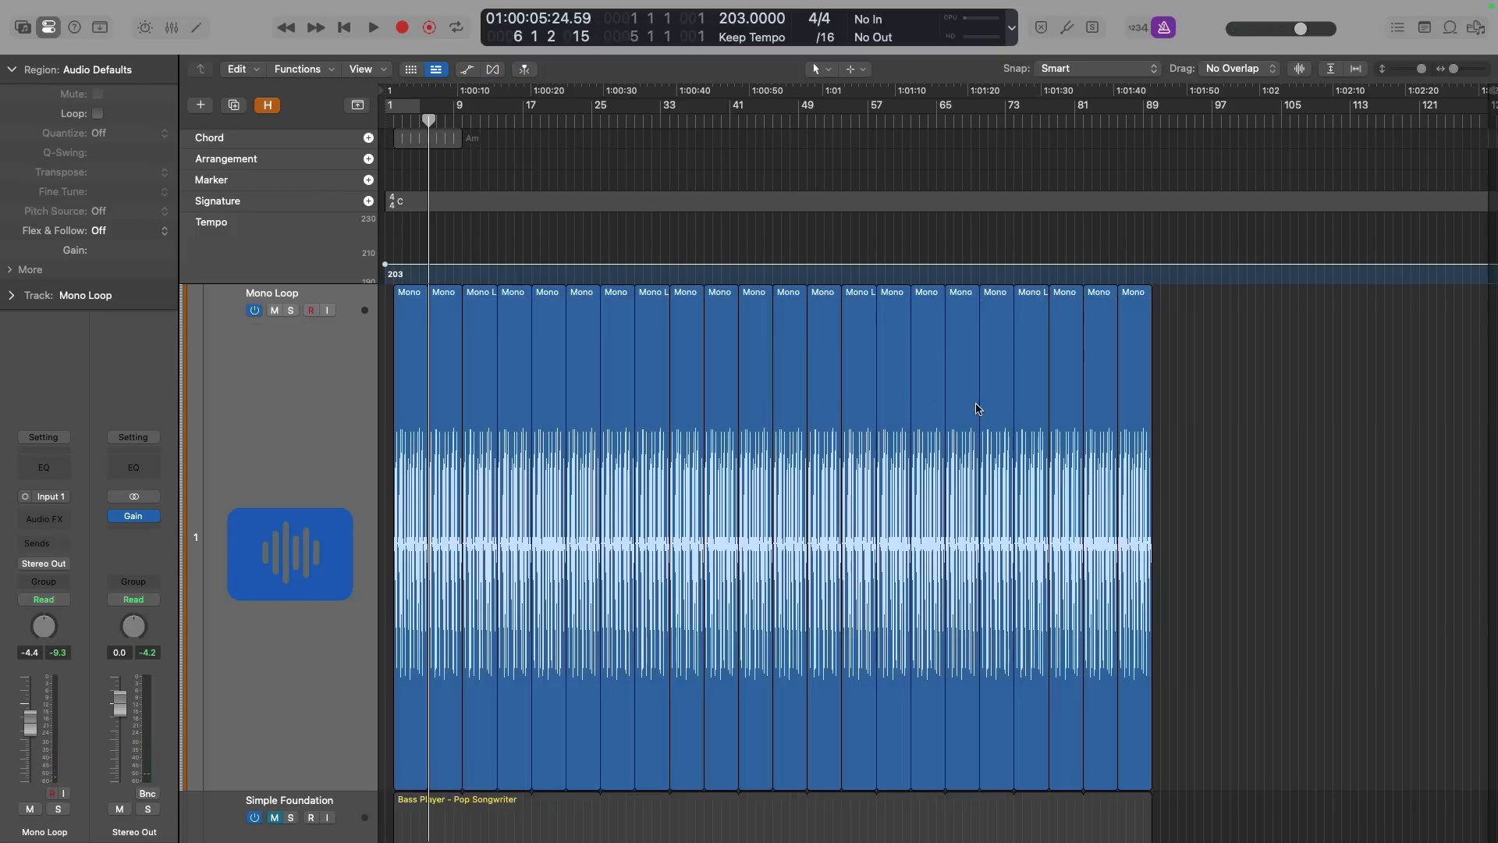